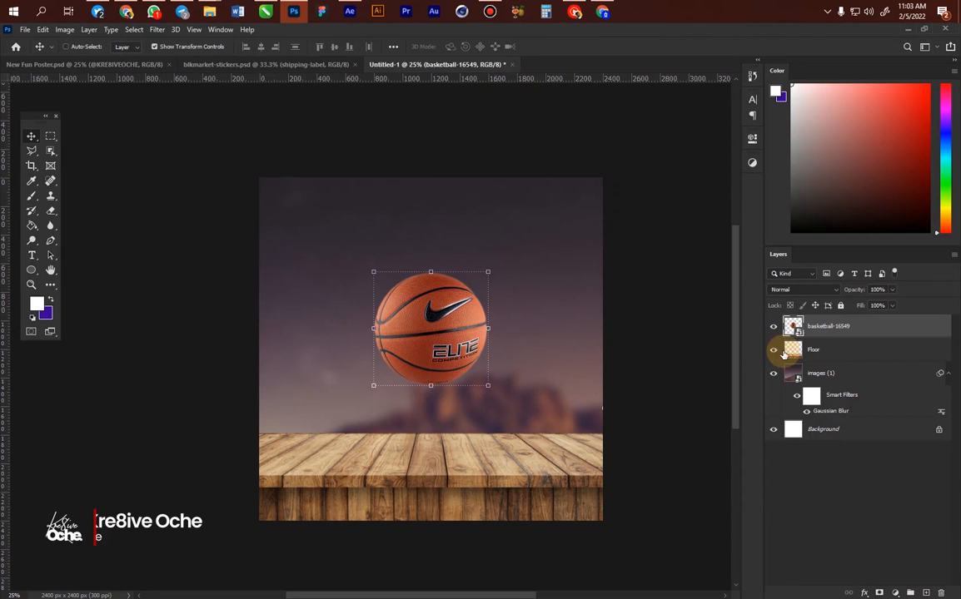
Test-move the Floor layer and place the basketball so it rests on the wooden table top
{"action": "left_click", "coordinate": [814, 350]}
{"action": "left_click_drag", "start_coordinate": [509, 423], "coordinate": [500, 526]}
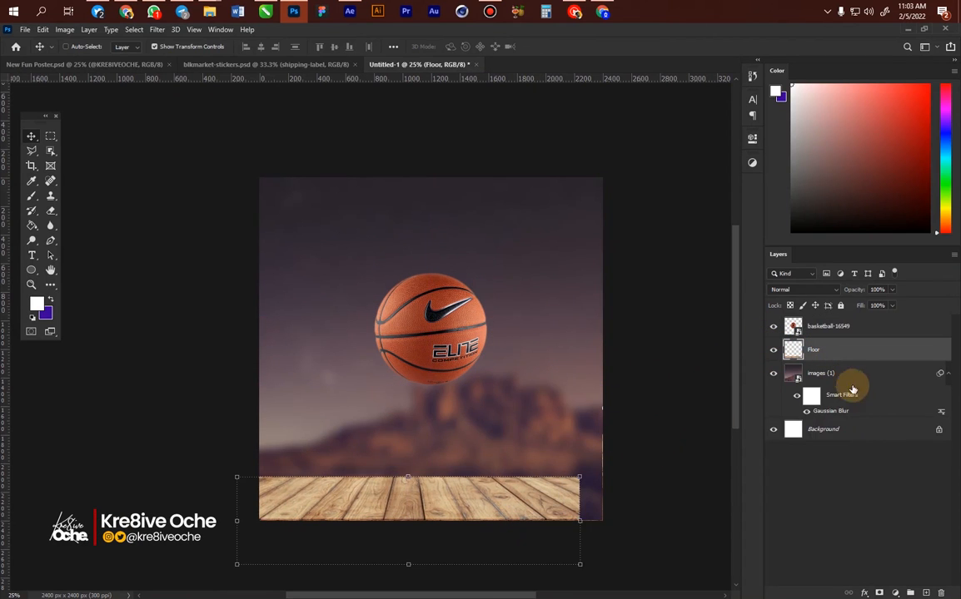
{"action": "left_click", "coordinate": [849, 376]}
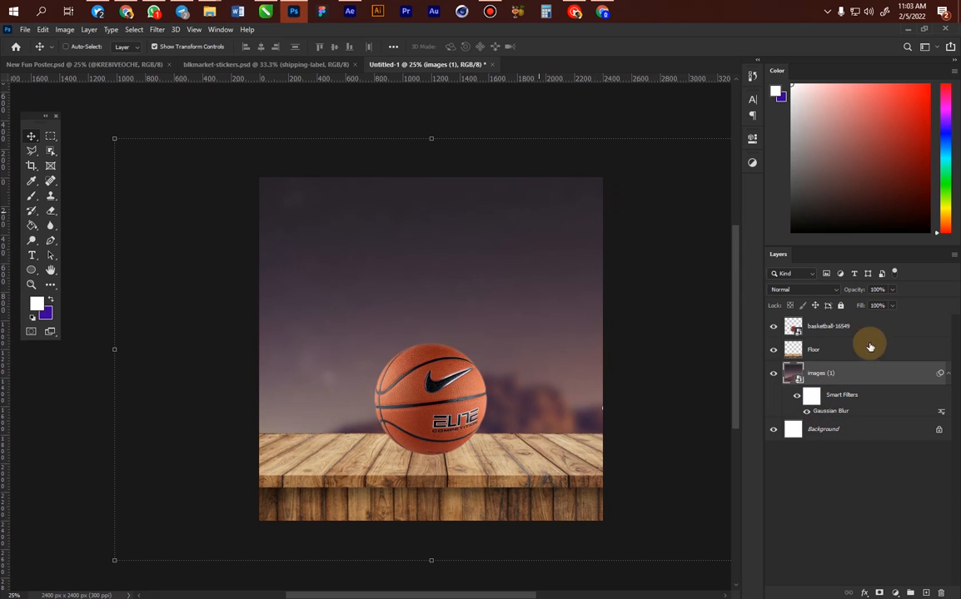
{"action": "left_click", "coordinate": [857, 329]}
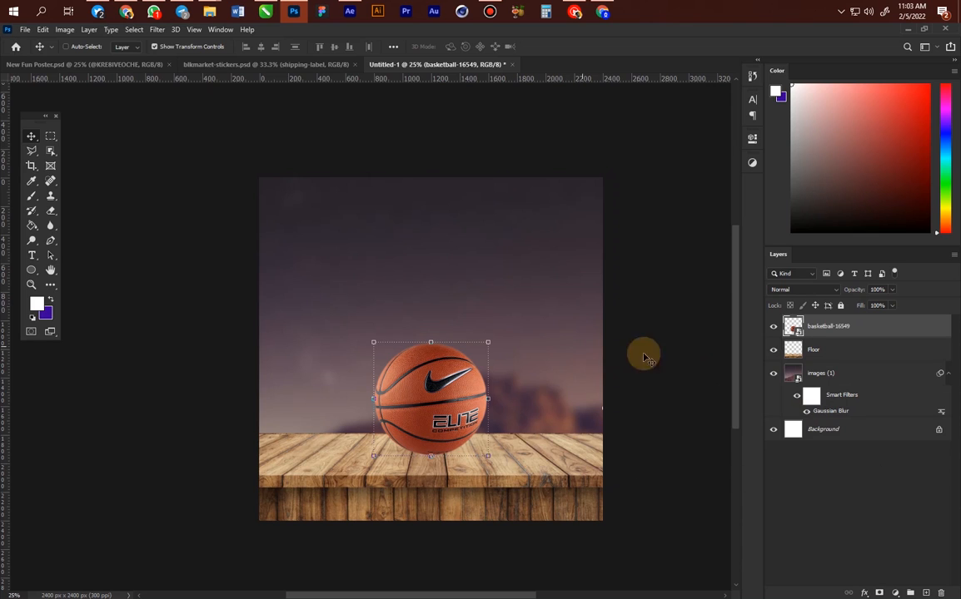
On a new layer, brush white circles around both sides of the ball and arrows pointing at the table on either side
{"action": "left_click", "coordinate": [926, 592]}
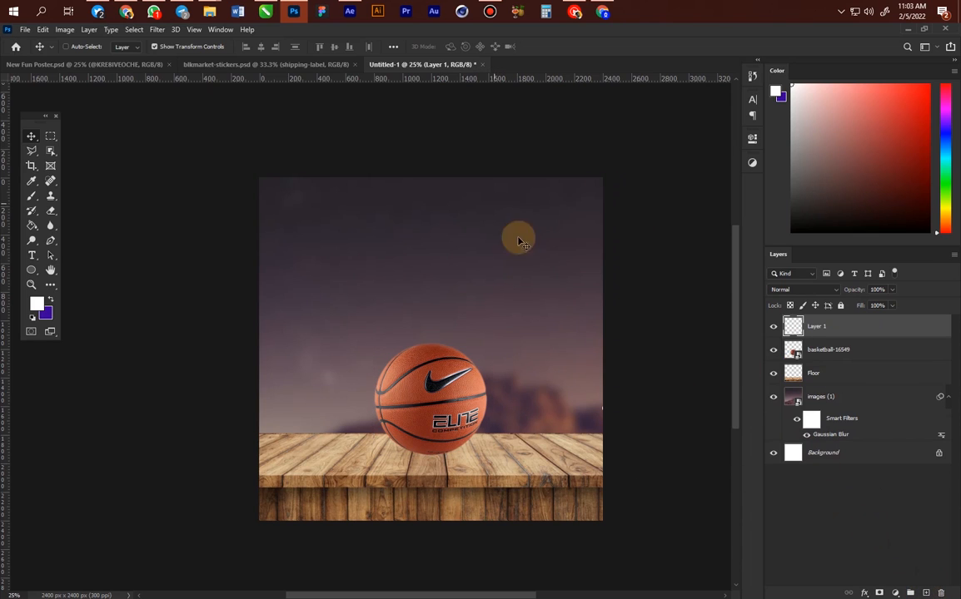
{"action": "key", "text": "b"}
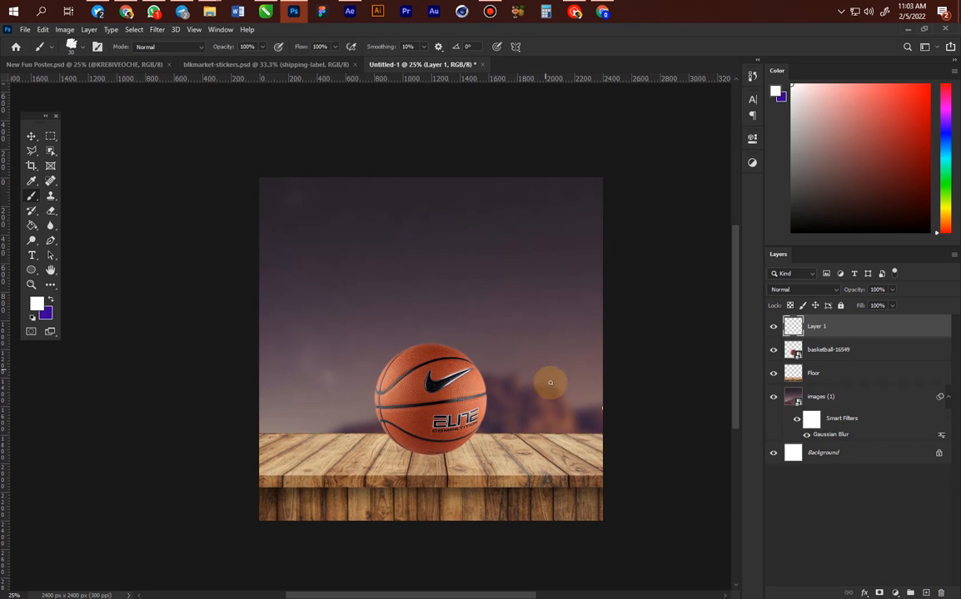
{"action": "mouse_move", "coordinate": [495, 347]}
{"action": "left_mouse_down"}
{"action": "mouse_move", "coordinate": [519, 431]}
{"action": "mouse_move", "coordinate": [471, 378]}
{"action": "left_mouse_up"}
{"action": "mouse_move", "coordinate": [377, 340]}
{"action": "left_mouse_down"}
{"action": "mouse_move", "coordinate": [365, 356]}
{"action": "mouse_move", "coordinate": [367, 395]}
{"action": "left_mouse_up"}
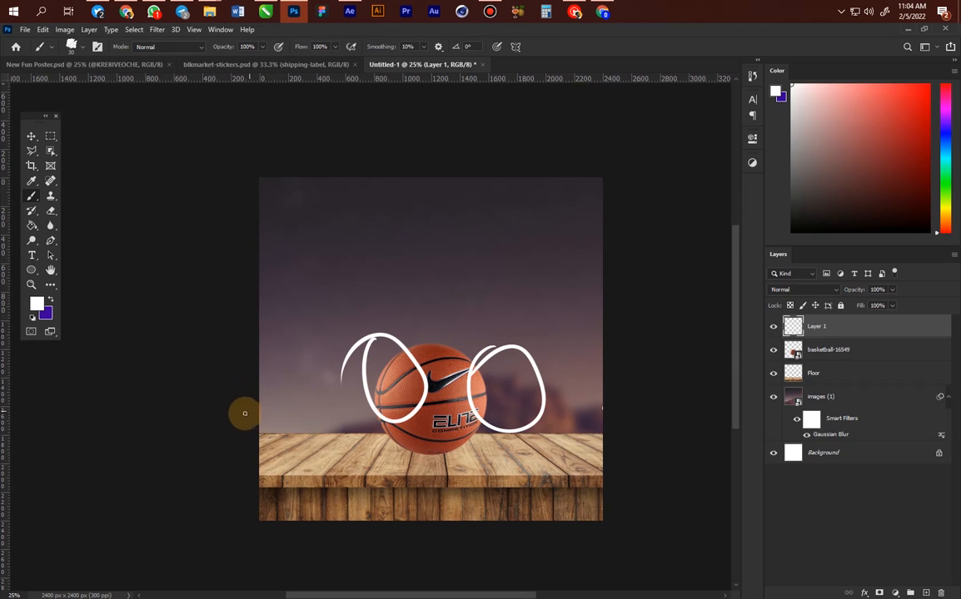
{"action": "left_click_drag", "start_coordinate": [296, 445], "coordinate": [332, 447]}
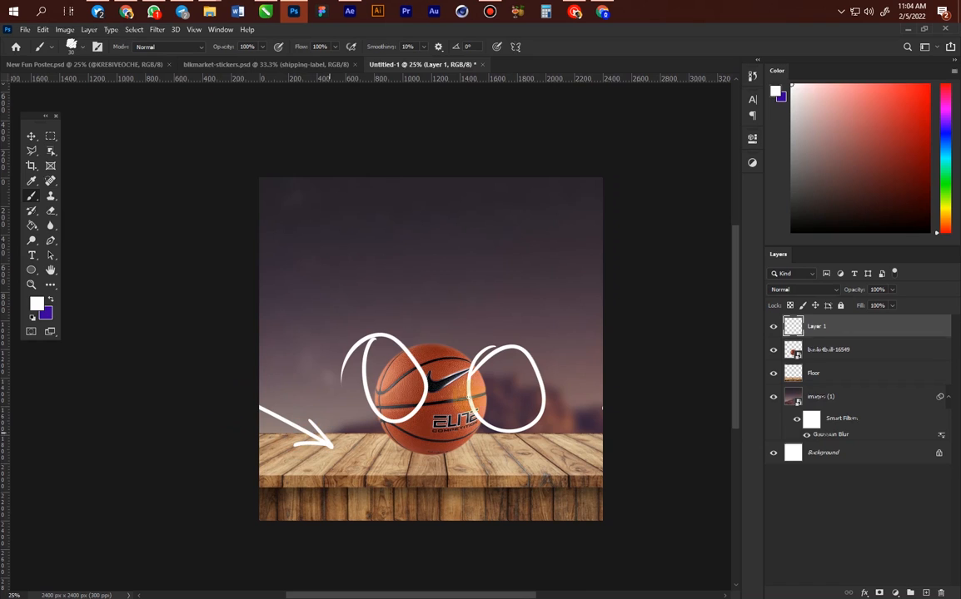
{"action": "left_click_drag", "start_coordinate": [549, 422], "coordinate": [554, 441]}
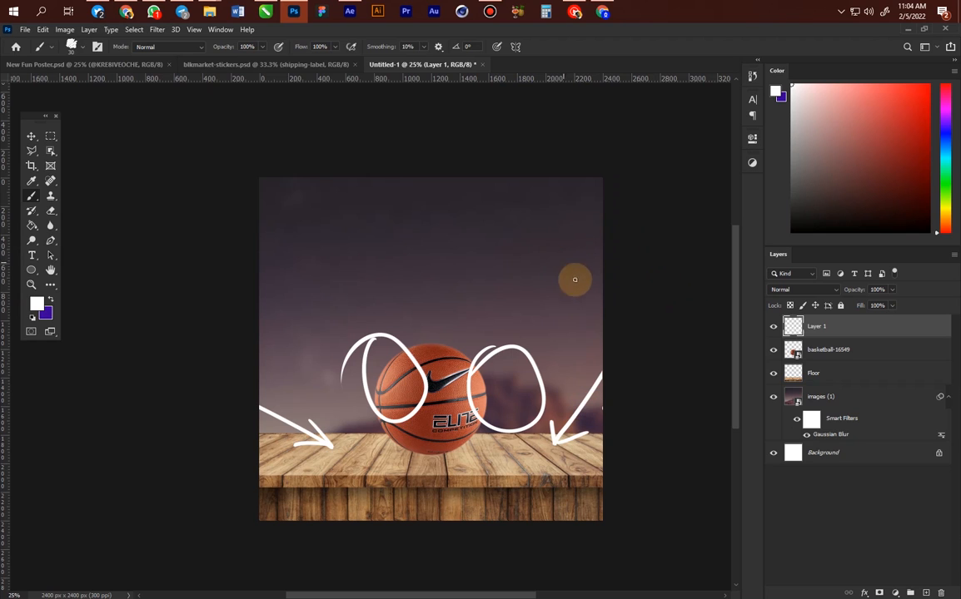
Brush a white light-source circle in the sky above and right of the ball, with rough strokes and arrows leading toward the ball
{"action": "mouse_move", "coordinate": [555, 252]}
{"action": "left_mouse_down"}
{"action": "mouse_move", "coordinate": [534, 306]}
{"action": "mouse_move", "coordinate": [529, 258]}
{"action": "mouse_move", "coordinate": [474, 272]}
{"action": "left_mouse_up"}
{"action": "left_click_drag", "start_coordinate": [537, 304], "coordinate": [494, 325]}
{"action": "mouse_move", "coordinate": [539, 311]}
{"action": "left_mouse_down"}
{"action": "mouse_move", "coordinate": [531, 328]}
{"action": "mouse_move", "coordinate": [552, 383]}
{"action": "left_mouse_up"}
{"action": "left_click_drag", "start_coordinate": [518, 288], "coordinate": [470, 358]}
{"action": "mouse_move", "coordinate": [480, 310]}
{"action": "left_mouse_down"}
{"action": "mouse_move", "coordinate": [466, 355]}
{"action": "mouse_move", "coordinate": [525, 364]}
{"action": "mouse_move", "coordinate": [530, 388]}
{"action": "left_mouse_up"}
{"action": "left_click_drag", "start_coordinate": [526, 351], "coordinate": [528, 389]}
{"action": "left_click_drag", "start_coordinate": [531, 388], "coordinate": [575, 383]}
Add a second empty layer for annotations and hide the first sketch layer, Layer 1
{"action": "left_click", "coordinate": [926, 592]}
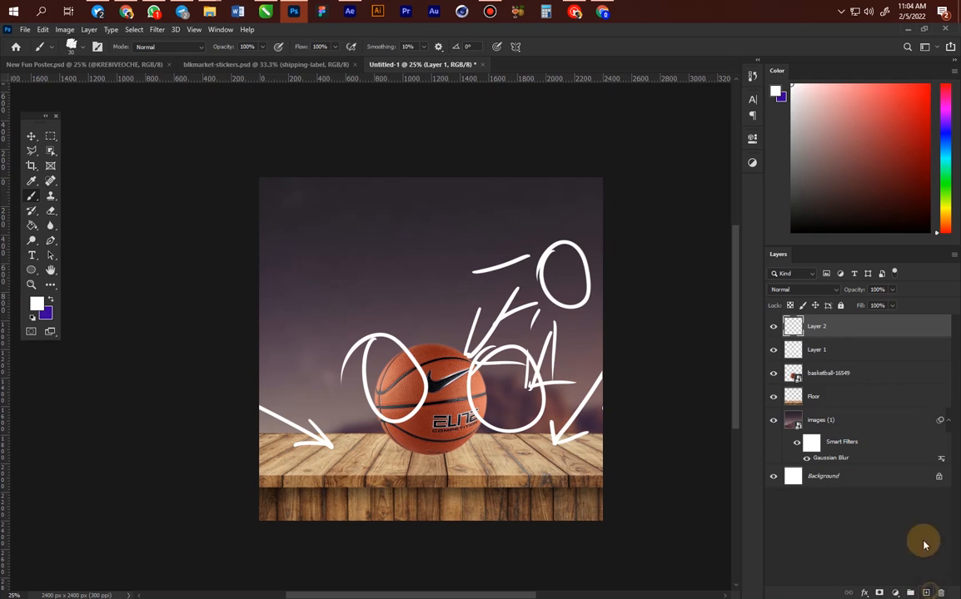
{"action": "left_click", "coordinate": [786, 351]}
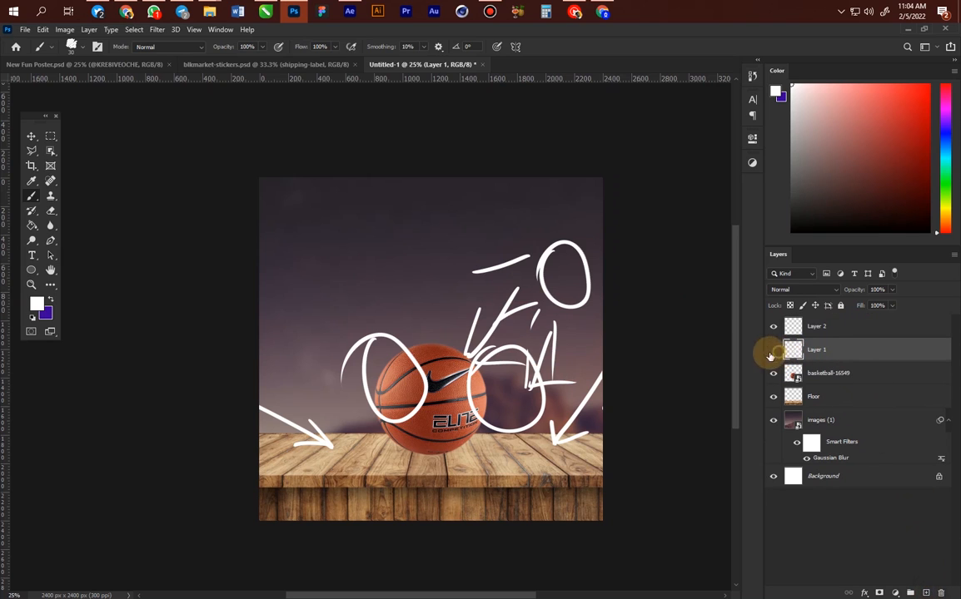
{"action": "left_click", "coordinate": [774, 351]}
{"action": "left_click", "coordinate": [794, 325]}
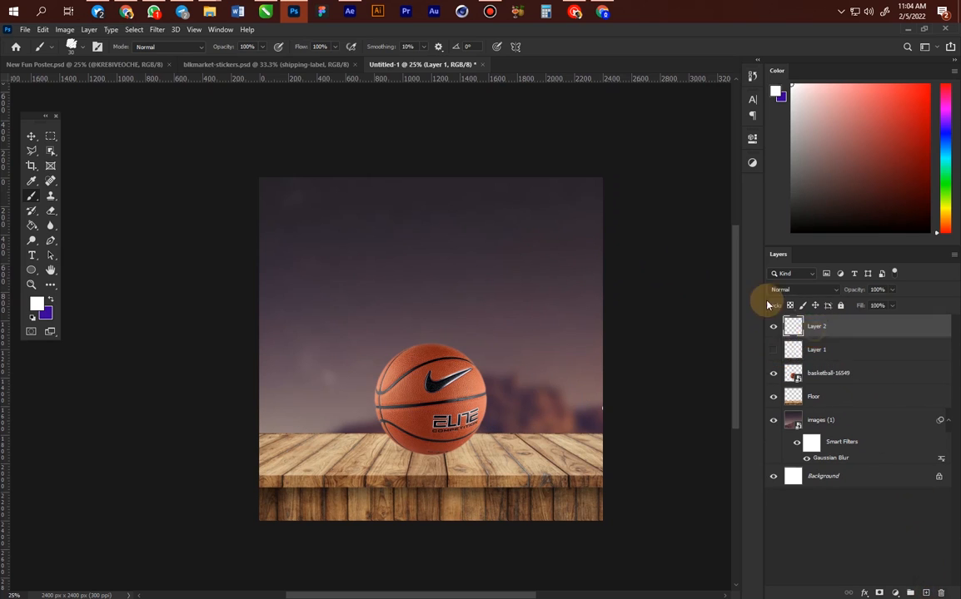
Sketch a white light-source circle with two arrows aimed down and left on Layer 2, and hide that layer
{"action": "left_click_drag", "start_coordinate": [557, 252], "coordinate": [560, 250]}
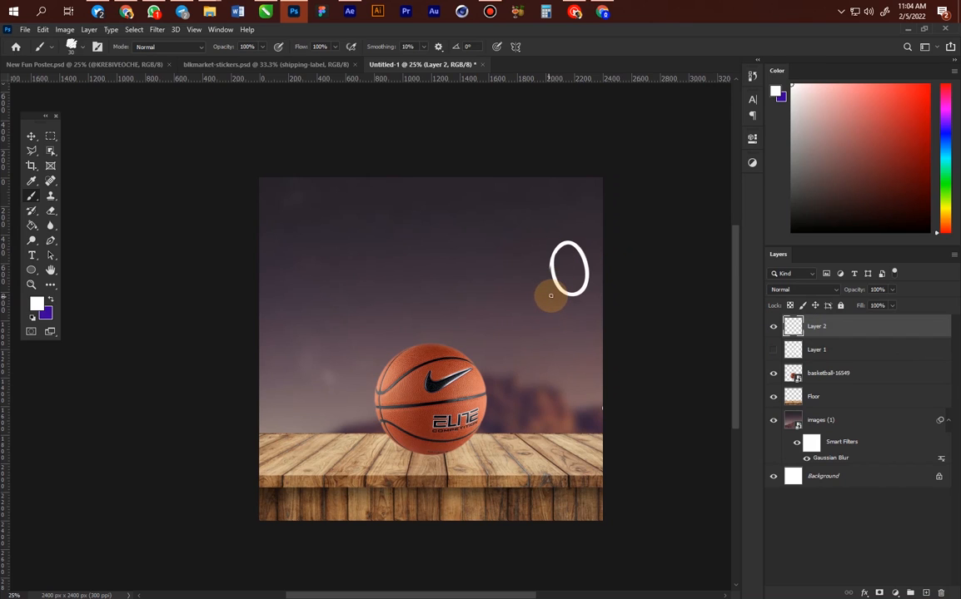
{"action": "mouse_move", "coordinate": [499, 357]}
{"action": "left_mouse_down"}
{"action": "mouse_move", "coordinate": [501, 334]}
{"action": "mouse_move", "coordinate": [543, 360]}
{"action": "left_mouse_up"}
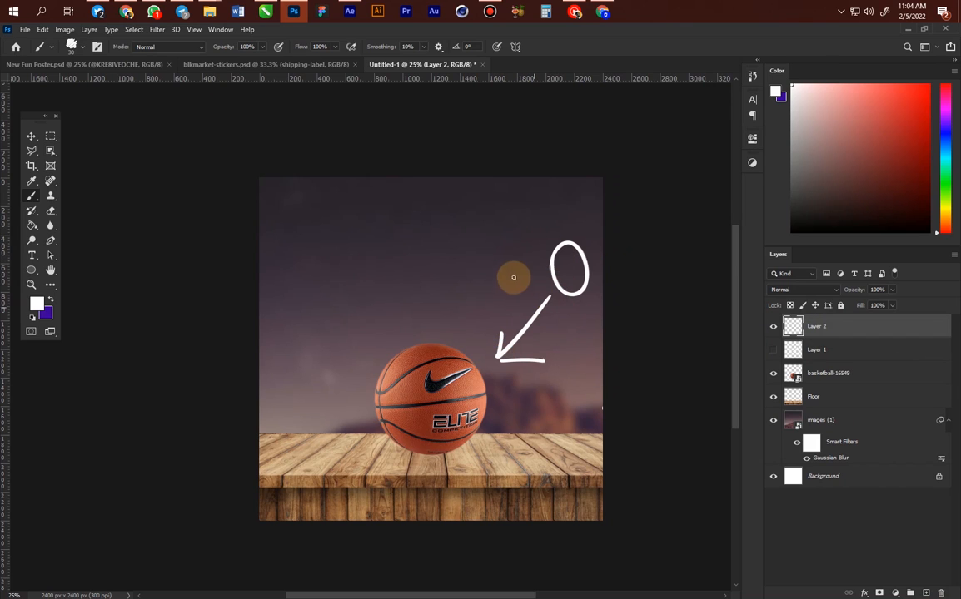
{"action": "left_click_drag", "start_coordinate": [516, 267], "coordinate": [459, 300]}
{"action": "left_click_drag", "start_coordinate": [460, 300], "coordinate": [502, 312]}
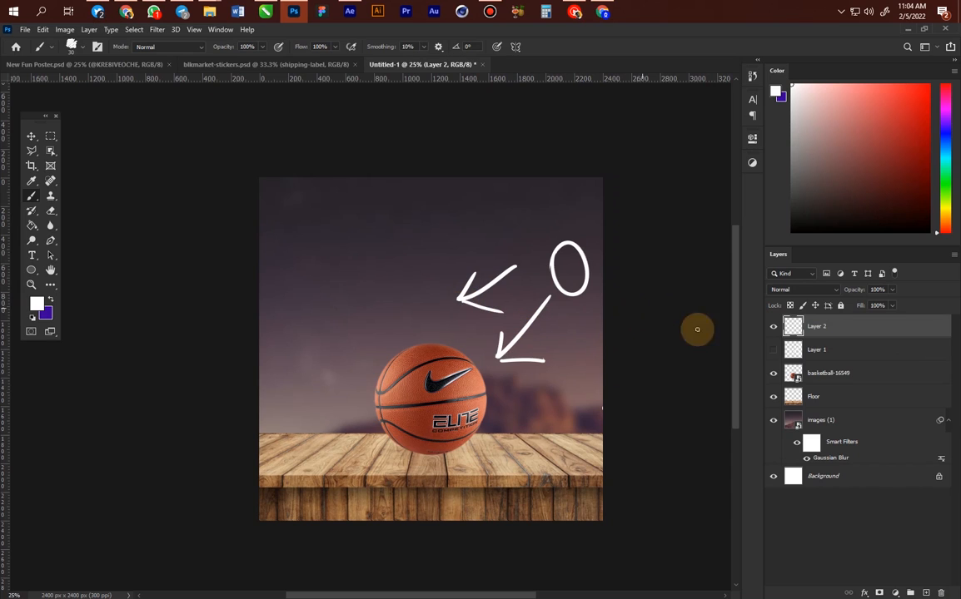
{"action": "left_click", "coordinate": [773, 326]}
Shift the basketball slightly right and down on the wooden table
{"action": "left_click", "coordinate": [850, 373]}
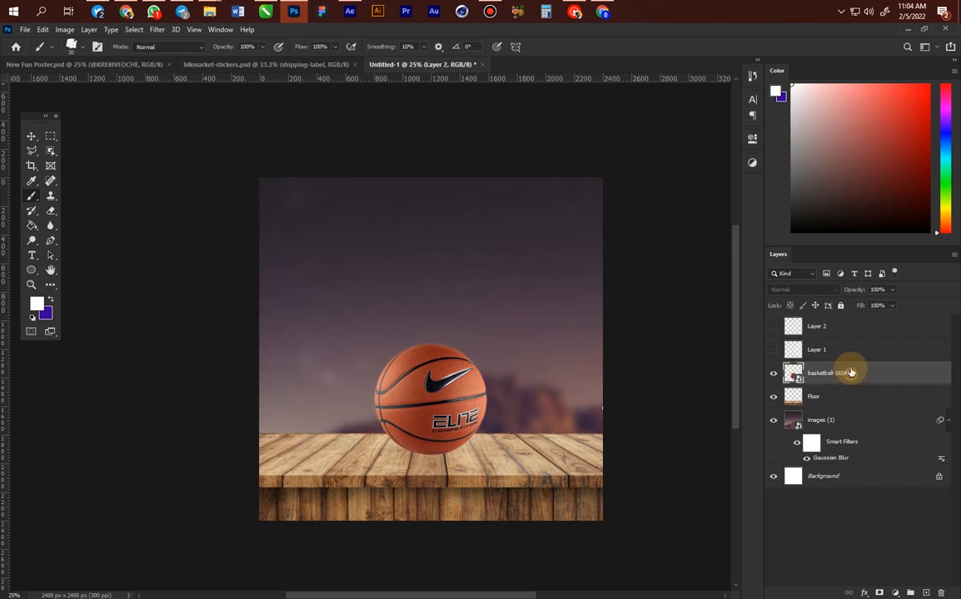
{"action": "key", "text": "v"}
{"action": "left_click_drag", "start_coordinate": [466, 403], "coordinate": [475, 411]}
Add a Drop Shadow to the basketball-16549 layer with a 90° angle and 73% opacity
{"action": "key", "text": "z"}
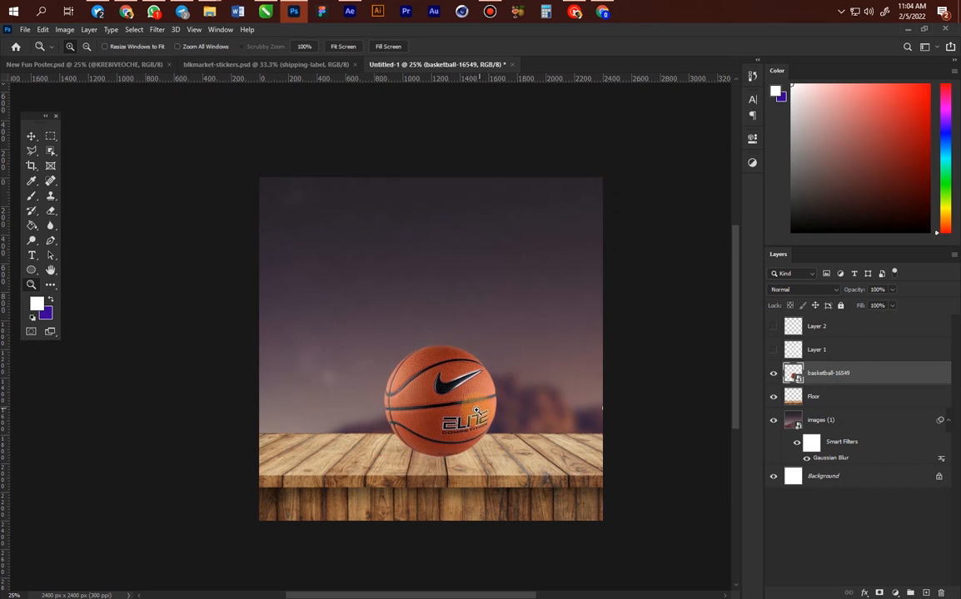
{"action": "left_click", "coordinate": [476, 406]}
{"action": "left_click", "coordinate": [474, 335]}
{"action": "left_click_drag", "start_coordinate": [485, 345], "coordinate": [442, 325]}
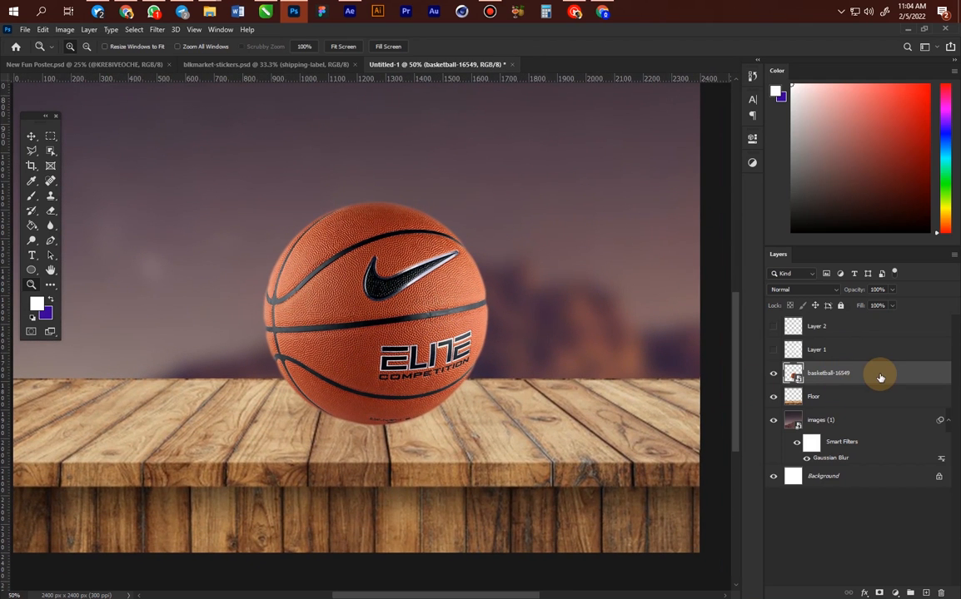
{"action": "double_click", "coordinate": [880, 377]}
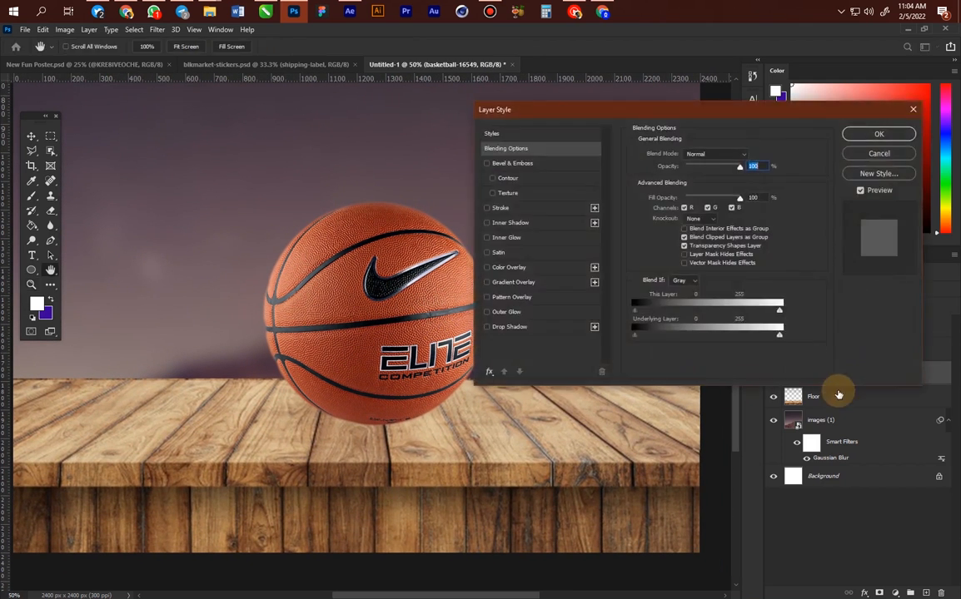
{"action": "left_click", "coordinate": [561, 329]}
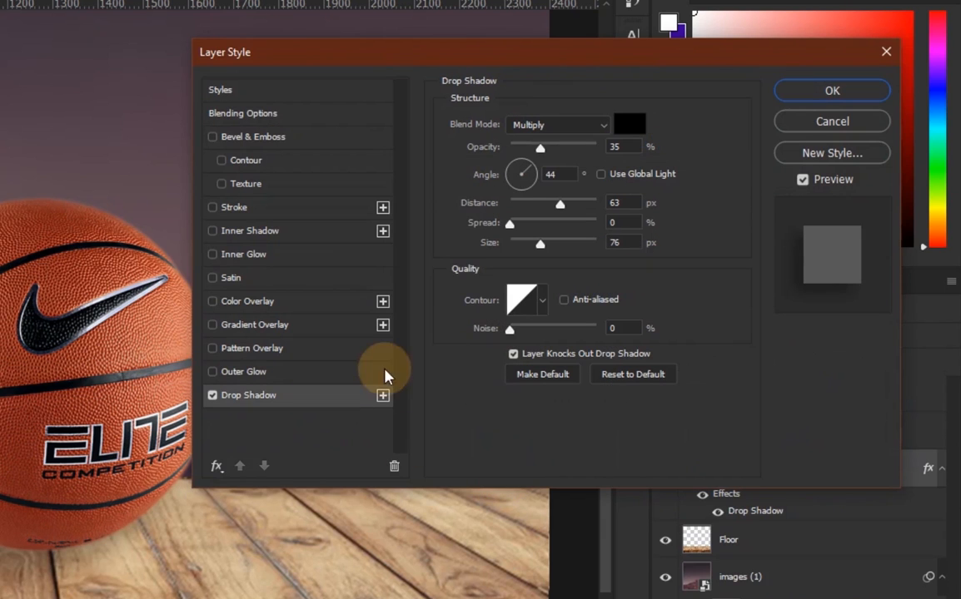
{"action": "double_click", "coordinate": [556, 174]}
{"action": "type", "text": "5"}
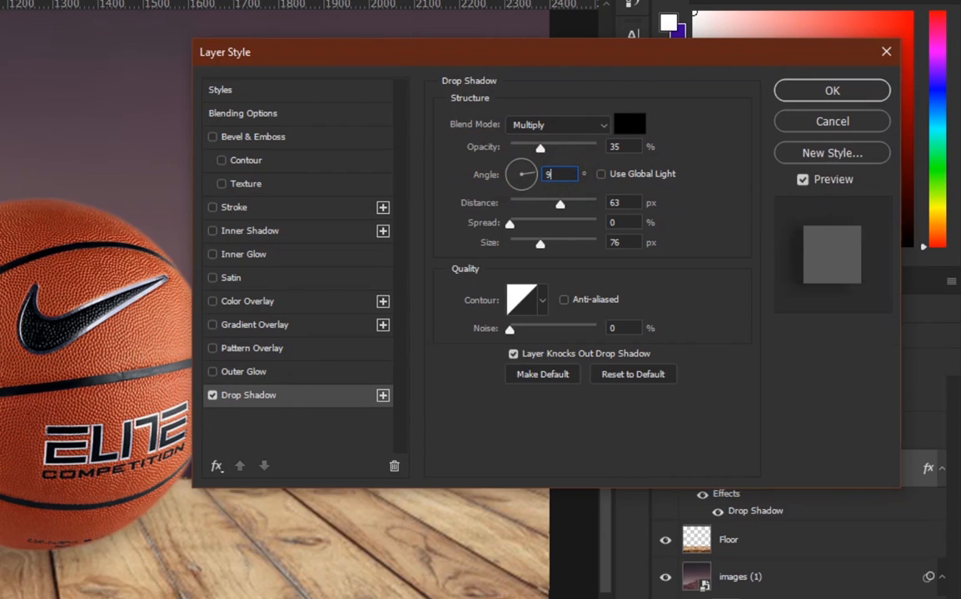
{"action": "type", "text": "0"}
{"action": "left_click_drag", "start_coordinate": [542, 146], "coordinate": [574, 148]}
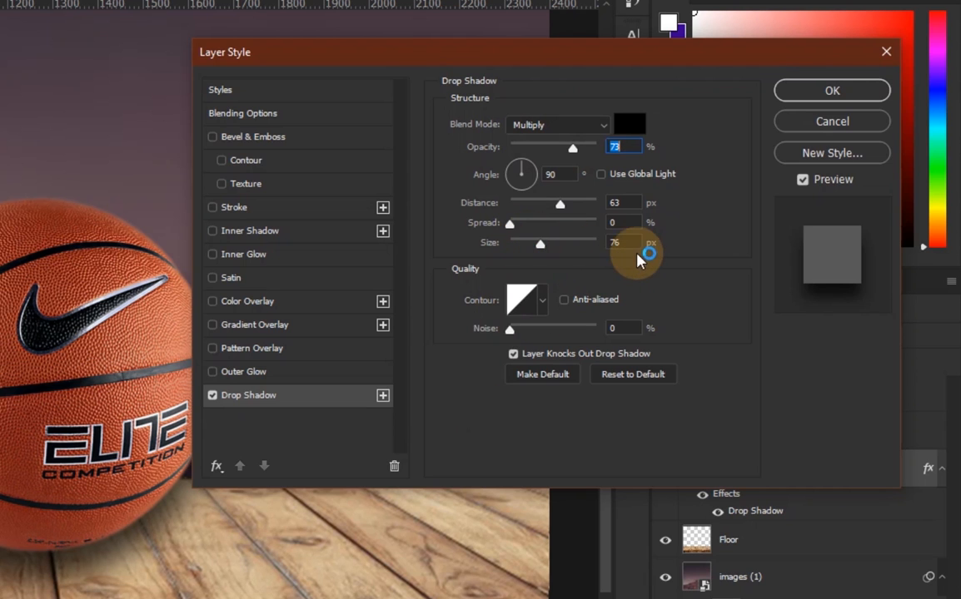
{"action": "left_click", "coordinate": [796, 90]}
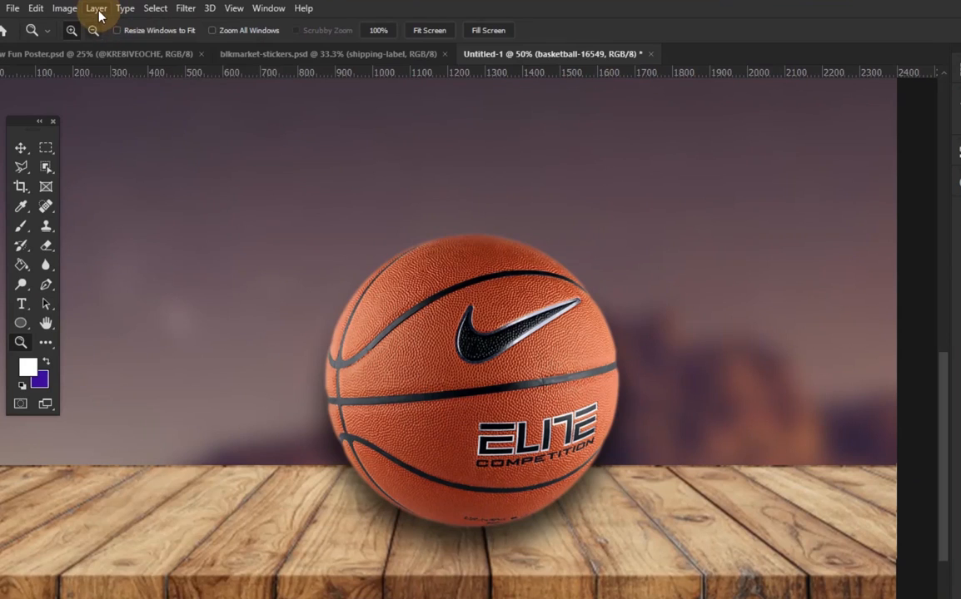
Separate the basketball's drop shadow into its own layer with Create Layer, accepting the effects warning and disabling its future display
{"action": "left_click", "coordinate": [88, 29]}
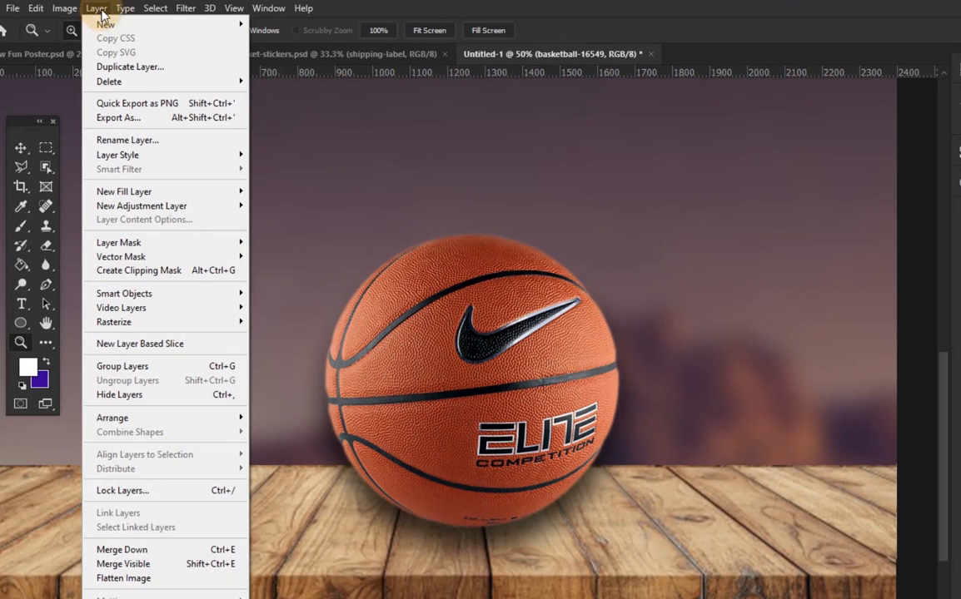
{"action": "mouse_move", "coordinate": [150, 155]}
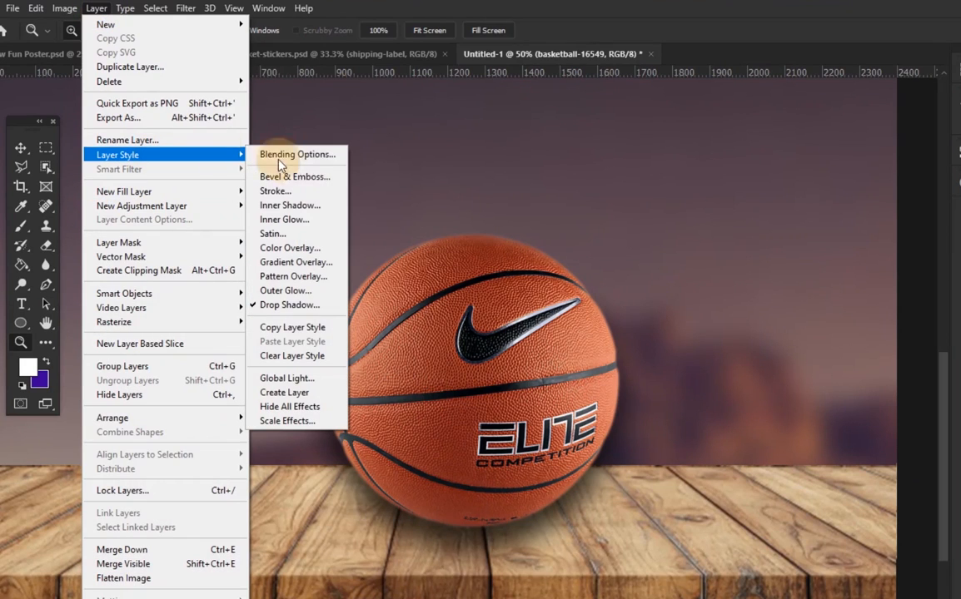
{"action": "left_click", "coordinate": [294, 395]}
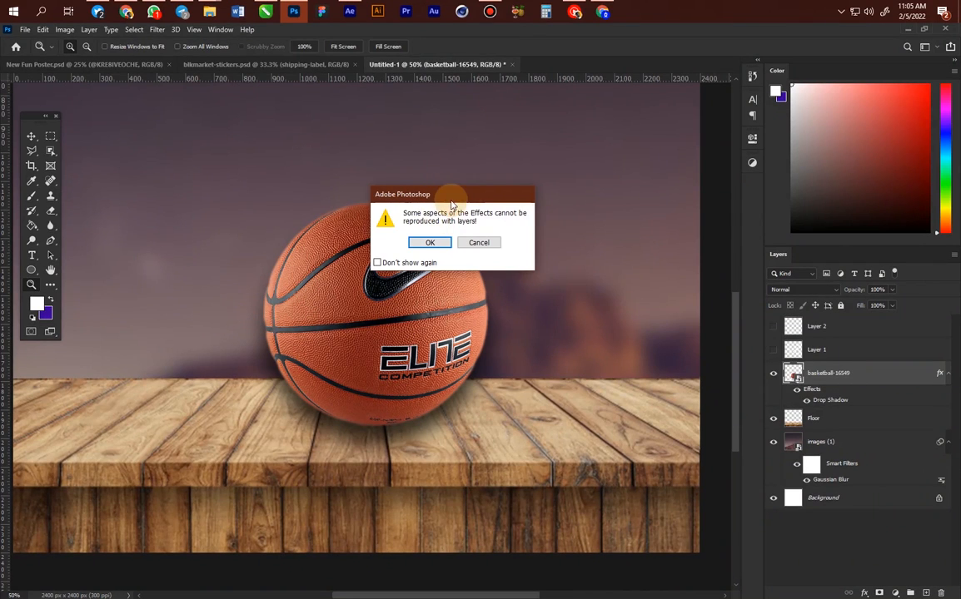
{"action": "left_click_drag", "start_coordinate": [452, 204], "coordinate": [442, 203]}
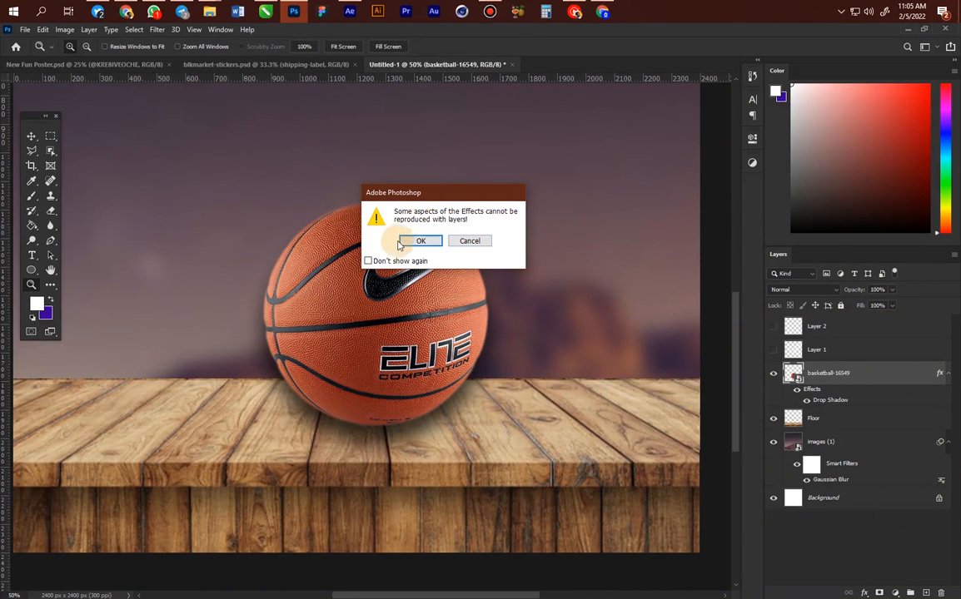
{"action": "left_click", "coordinate": [384, 262]}
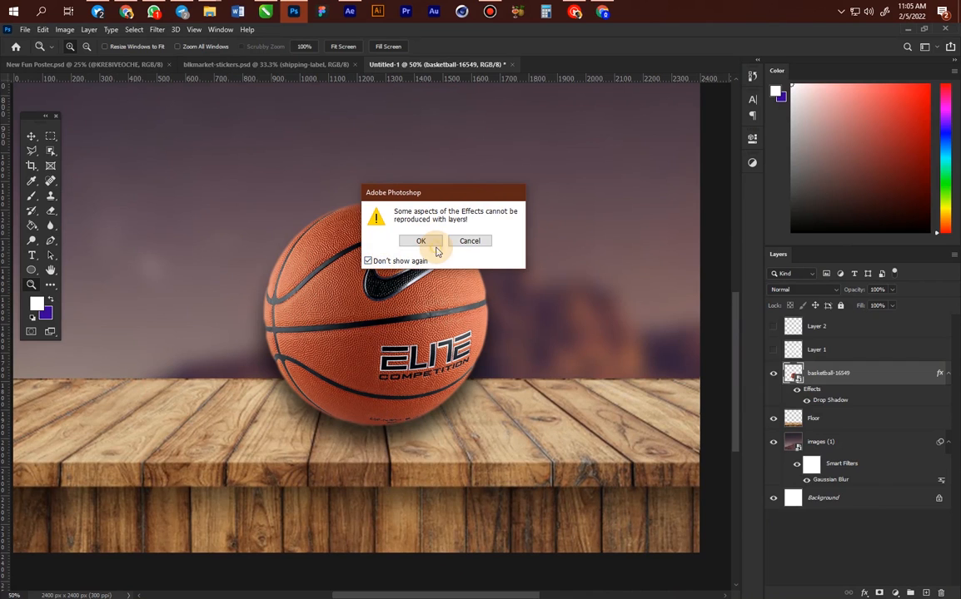
{"action": "left_click", "coordinate": [435, 240]}
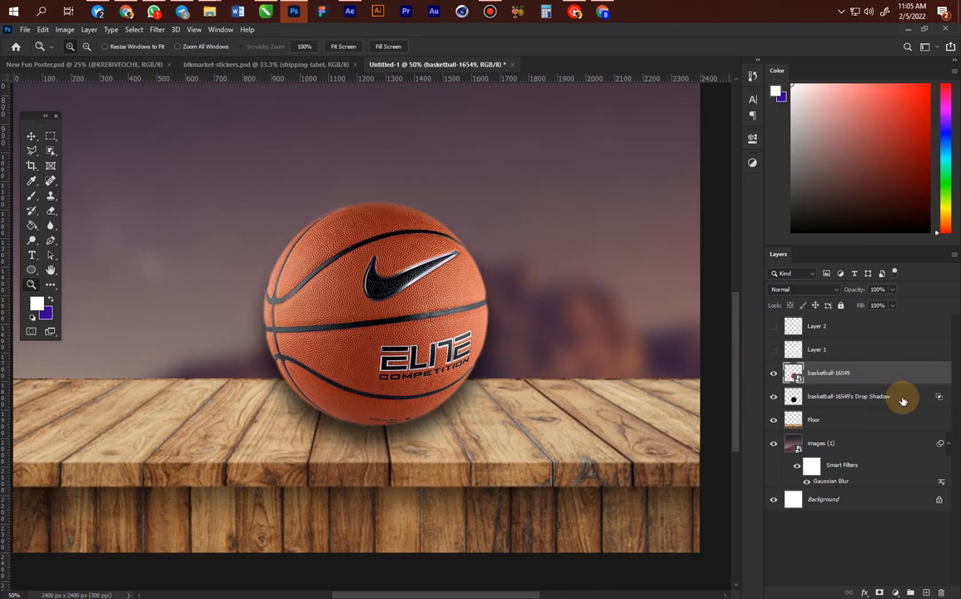
Try moving the separated drop shadow layer up and left away from the ball, and undo the move
{"action": "key", "text": "v"}
{"action": "left_click_drag", "start_coordinate": [338, 297], "coordinate": [175, 221]}
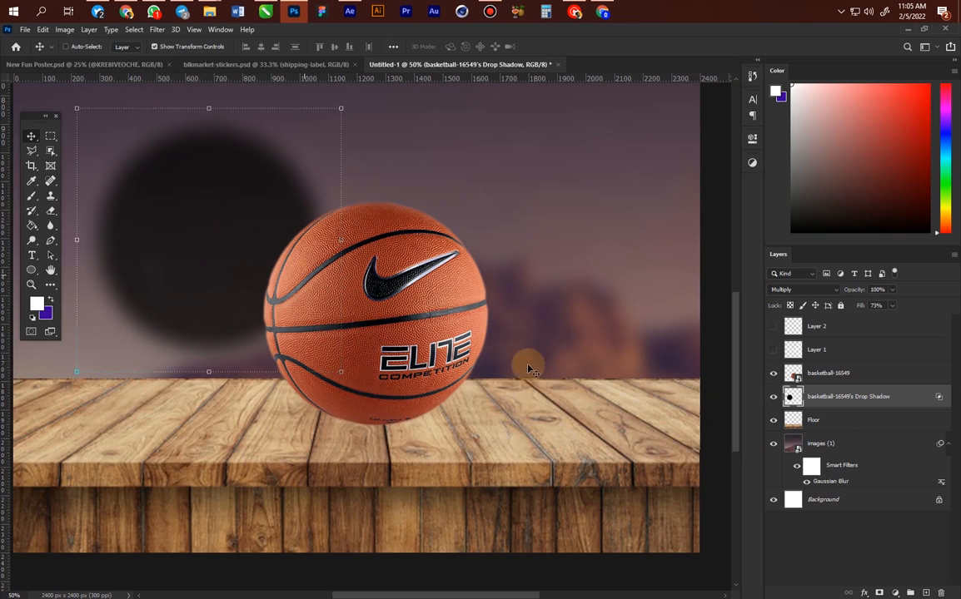
{"action": "key", "text": "ctrl+z"}
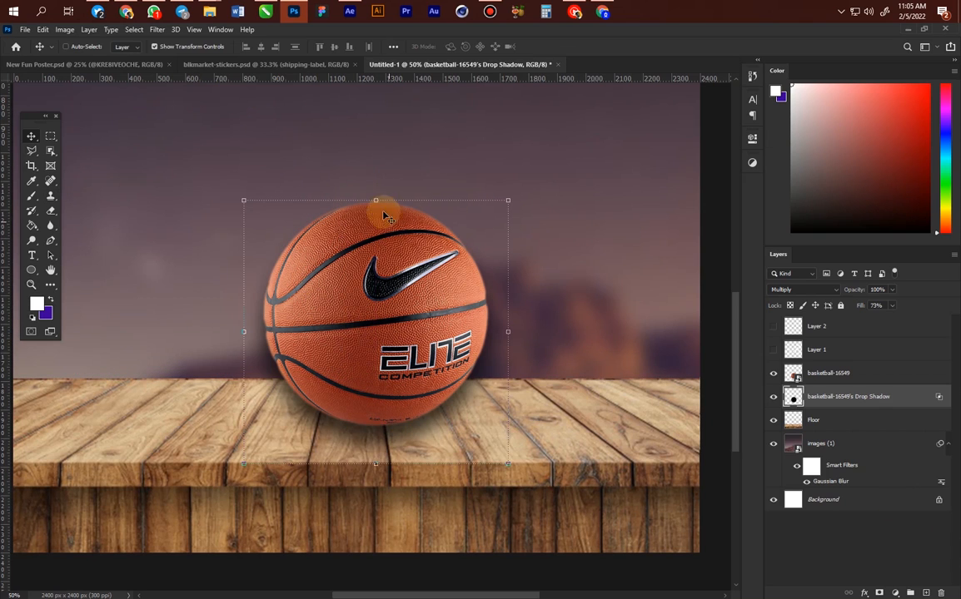
Flatten the drop shadow to about 20% of its height and position it on the table under the ball, extending to its left
{"action": "key", "text": "ctrl+t"}
{"action": "left_click_drag", "start_coordinate": [376, 201], "coordinate": [322, 407]}
{"action": "left_click_drag", "start_coordinate": [461, 444], "coordinate": [403, 427]}
{"action": "scroll", "coordinate": [403, 427], "scroll_direction": "up", "scroll_amount": 5}
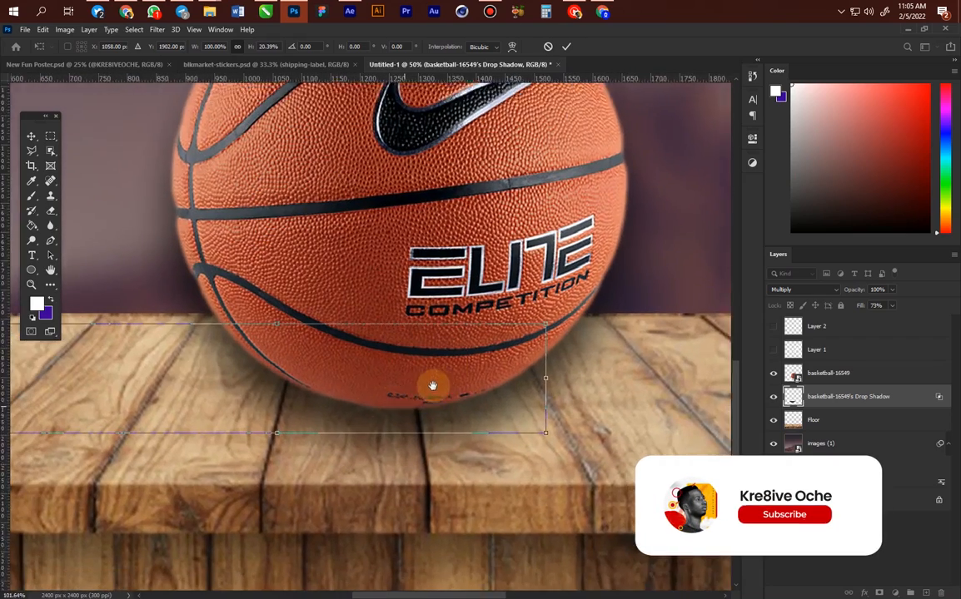
{"action": "left_click_drag", "start_coordinate": [432, 385], "coordinate": [465, 359]}
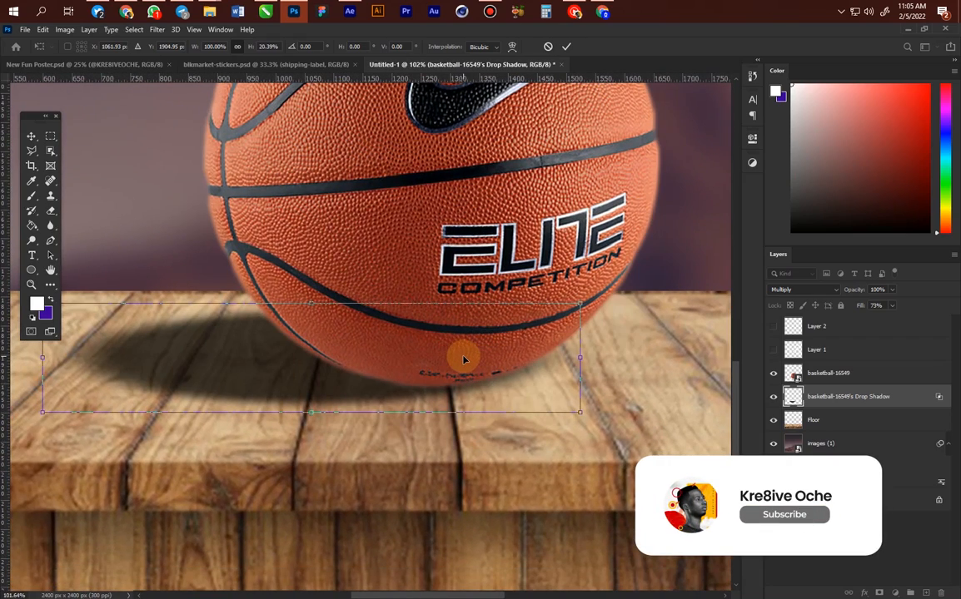
{"action": "key", "text": "Return"}
Flatten the shadow further to 76.60% height and nudge it about 30 px left under the ball
{"action": "scroll", "coordinate": [464, 360], "scroll_direction": "down", "scroll_amount": 6}
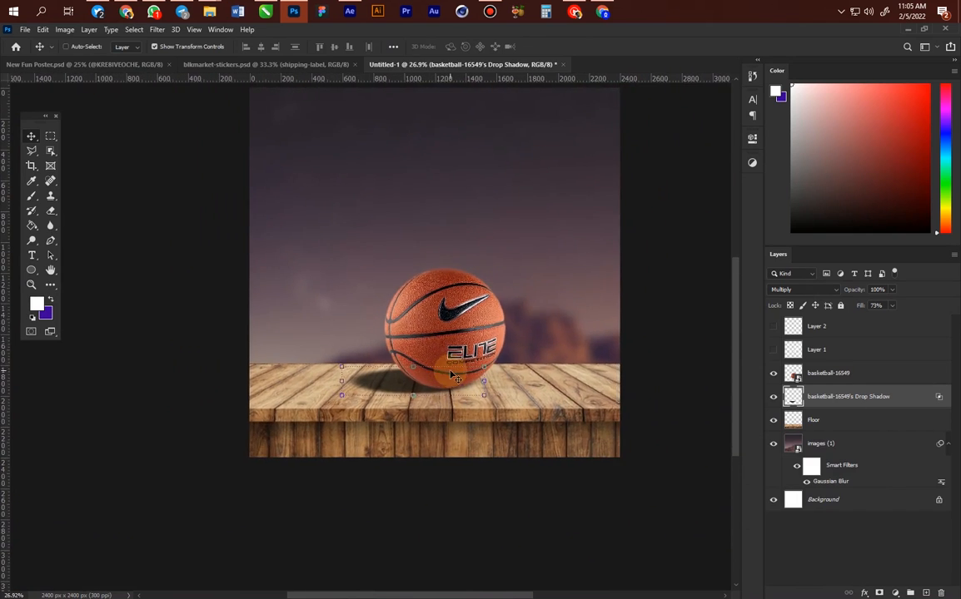
{"action": "left_click", "coordinate": [453, 379], "text": "ctrl"}
{"action": "key", "text": "ctrl+t"}
{"action": "left_click_drag", "start_coordinate": [376, 431], "coordinate": [379, 447]}
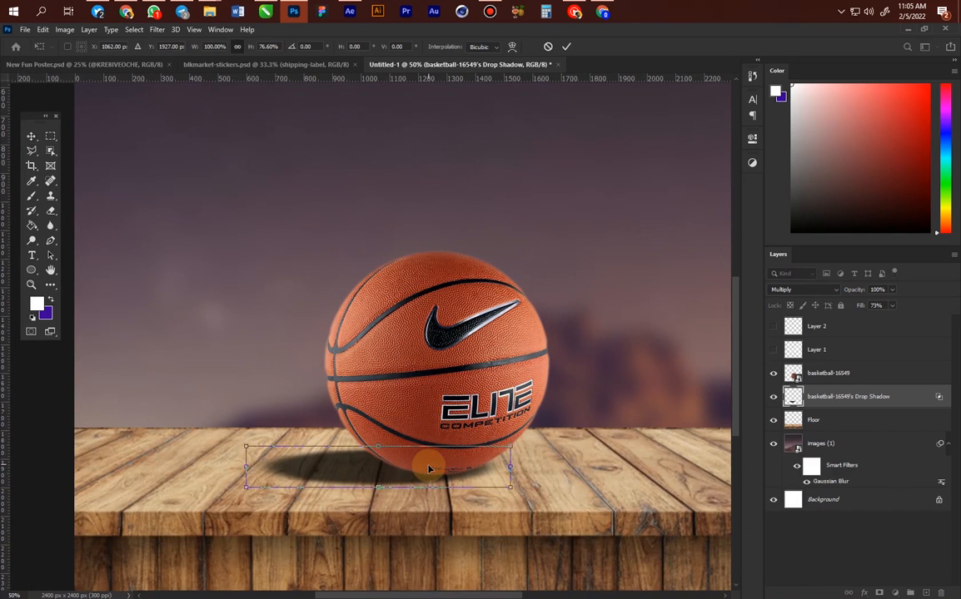
{"action": "key", "text": "Return"}
{"action": "key", "text": "shift+Left"}
{"action": "key", "text": "shift+Left"}
{"action": "key", "text": "shift+Left"}
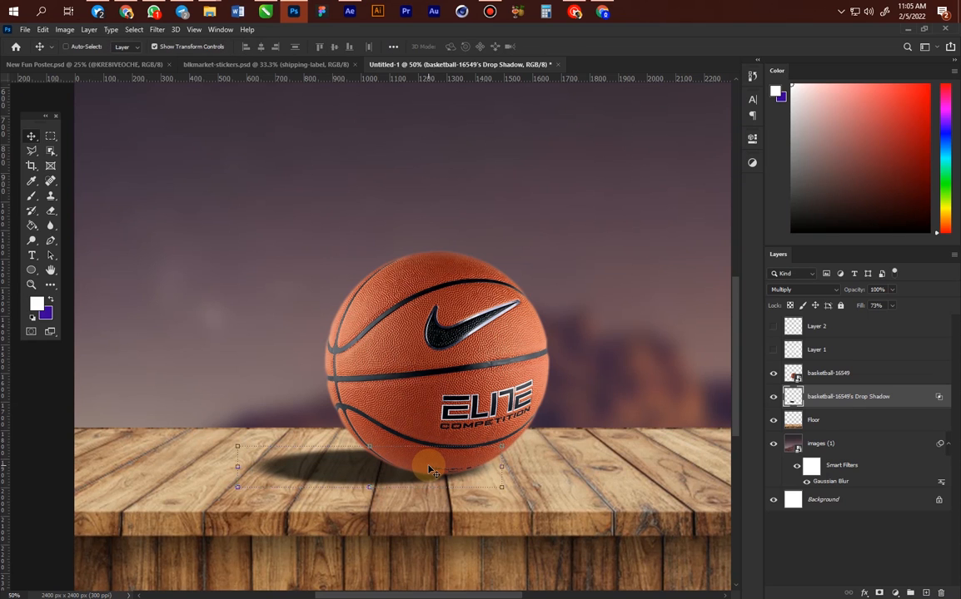
Rename the separated drop shadow layer as "ball shadow"
{"action": "scroll", "coordinate": [483, 310], "scroll_direction": "down", "scroll_amount": 2}
{"action": "left_click", "coordinate": [848, 403]}
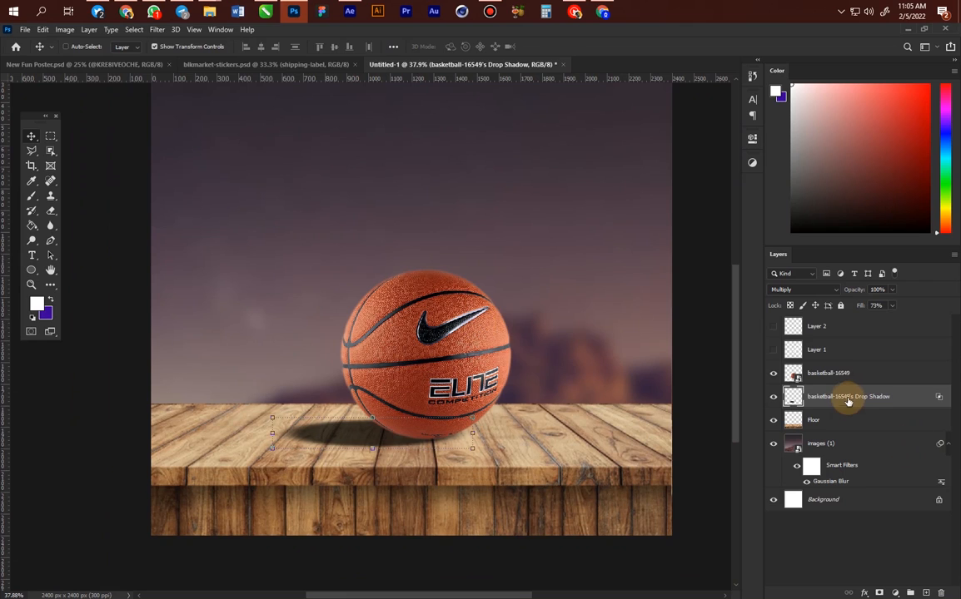
{"action": "type", "text": "ball shado"}
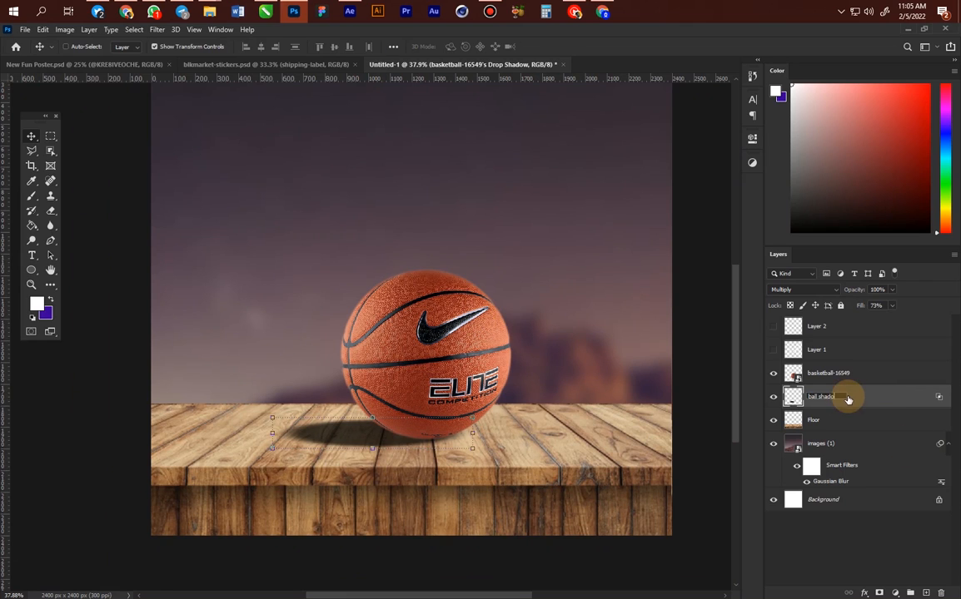
{"action": "key", "text": "Return"}
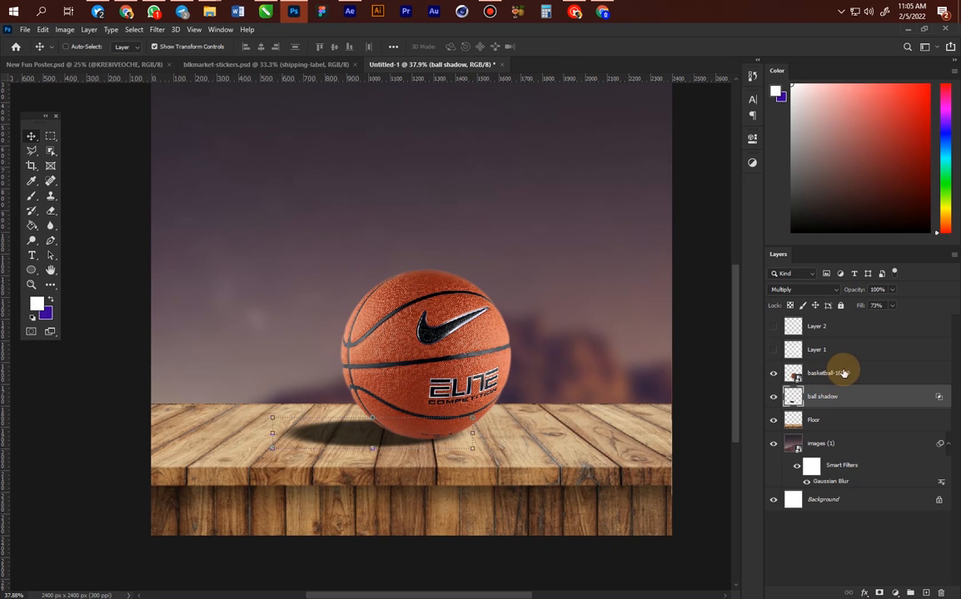
Add a new layer above the basketball layer and name it "brush shadow"
{"action": "left_click", "coordinate": [839, 373]}
{"action": "scroll", "coordinate": [366, 367], "scroll_direction": "up", "scroll_amount": 3}
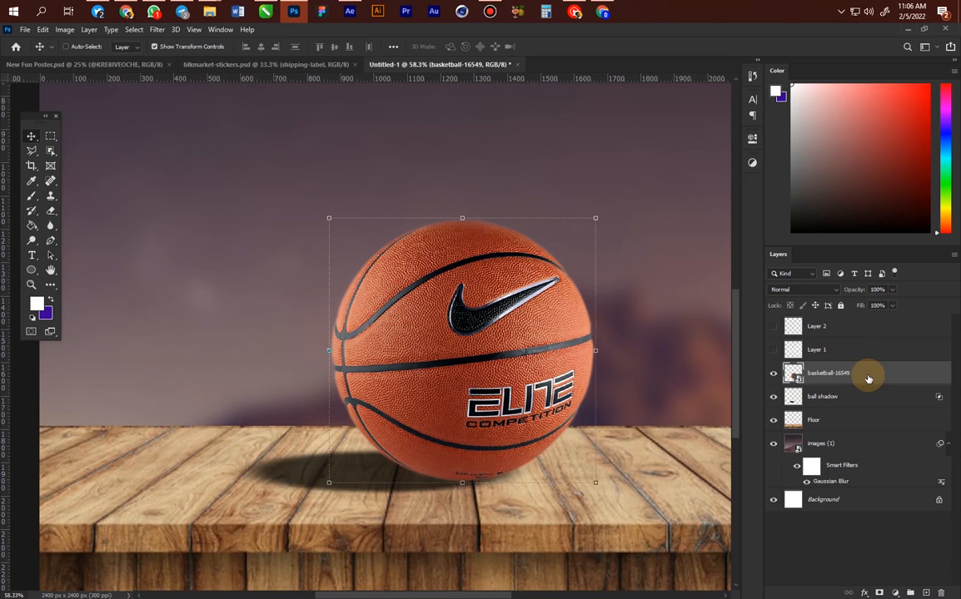
{"action": "left_click", "coordinate": [925, 592]}
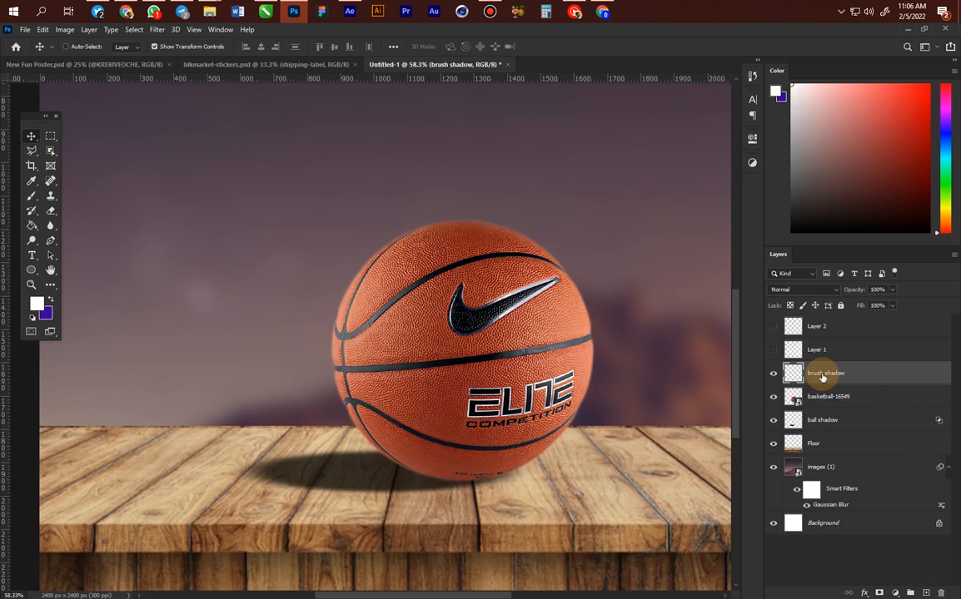
Set the foreground colour to black (#000000) and choose a Soft Round brush with 0% hardness at 291 px
{"action": "left_click", "coordinate": [37, 305]}
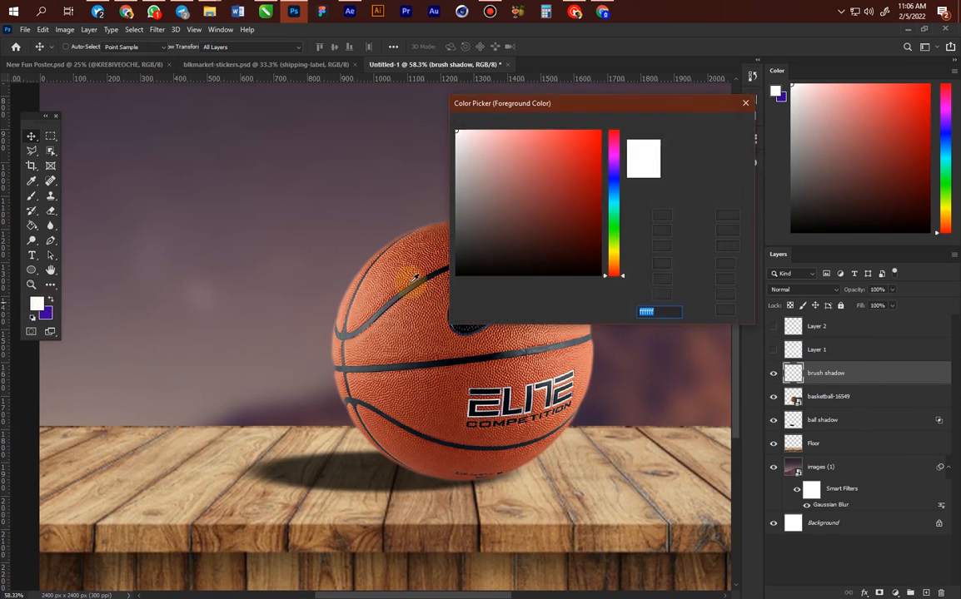
{"action": "left_click", "coordinate": [440, 242]}
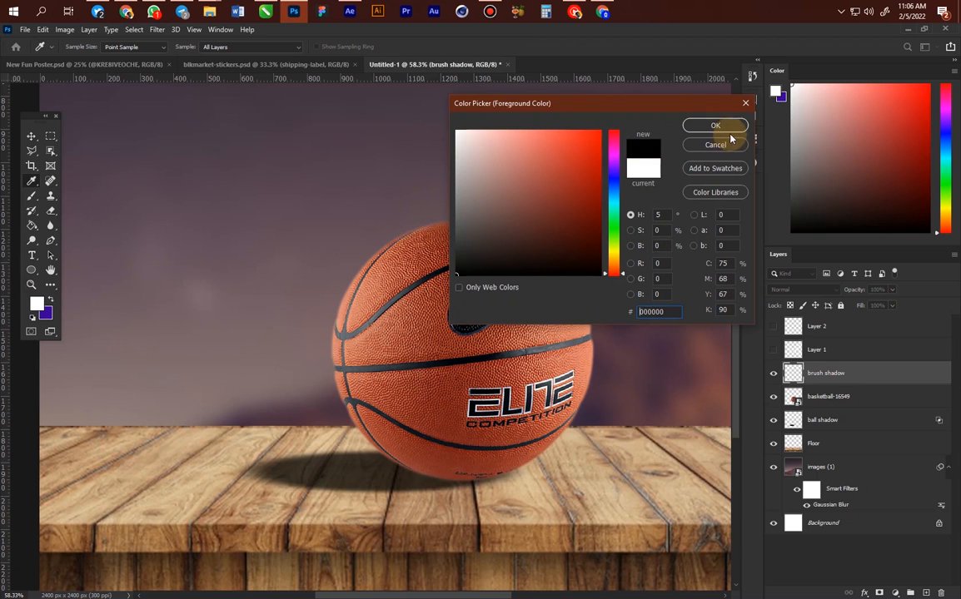
{"action": "left_click", "coordinate": [718, 126]}
{"action": "key", "text": "b"}
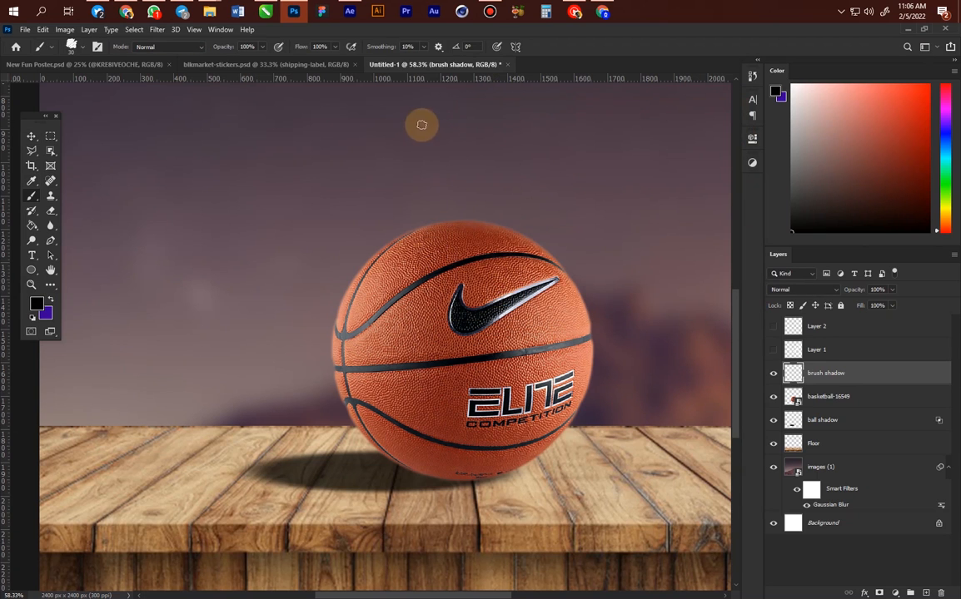
{"action": "right_click", "coordinate": [317, 155]}
{"action": "left_click", "coordinate": [348, 282]}
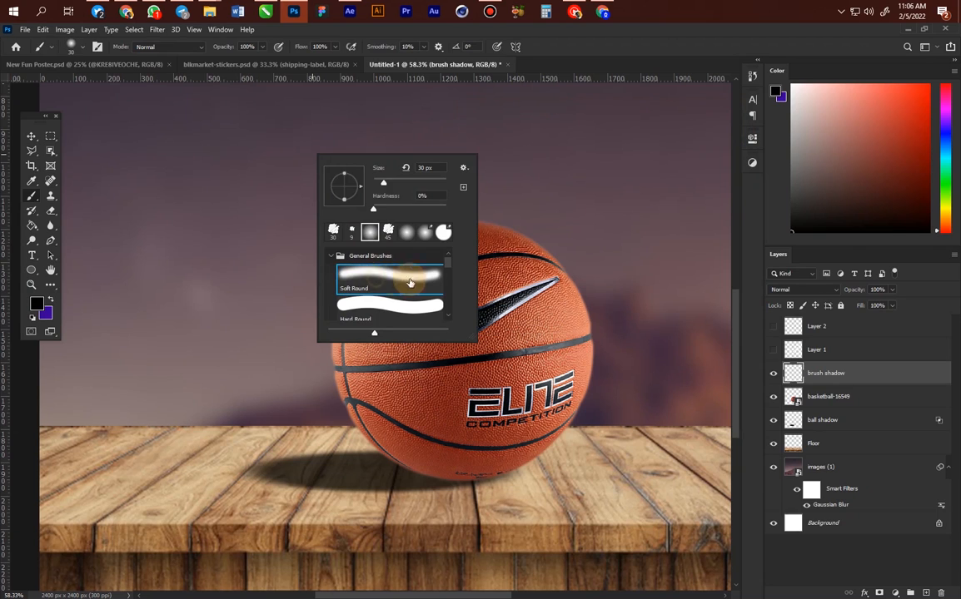
{"action": "mouse_move", "coordinate": [392, 189]}
{"action": "left_mouse_down"}
{"action": "mouse_move", "coordinate": [421, 182]}
{"action": "mouse_move", "coordinate": [442, 153]}
{"action": "mouse_move", "coordinate": [435, 181]}
{"action": "left_mouse_up"}
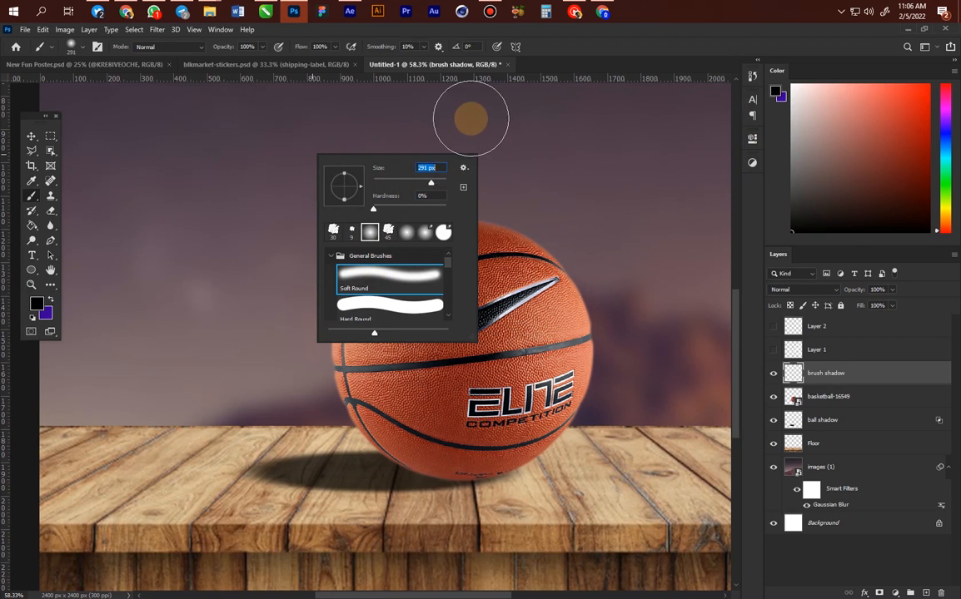
{"action": "left_click", "coordinate": [617, 199]}
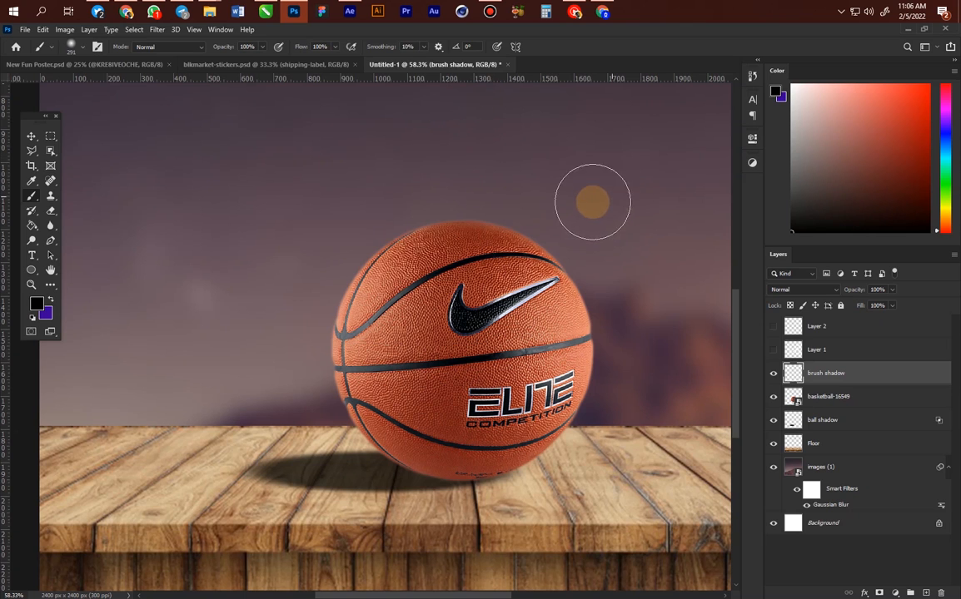
Enlarge the brush to 700 px and paint a soft black shade over the ball's left and lower sides
{"action": "key", "text": "bracketright"}
{"action": "key", "text": "bracketright"}
{"action": "key", "text": "bracketright"}
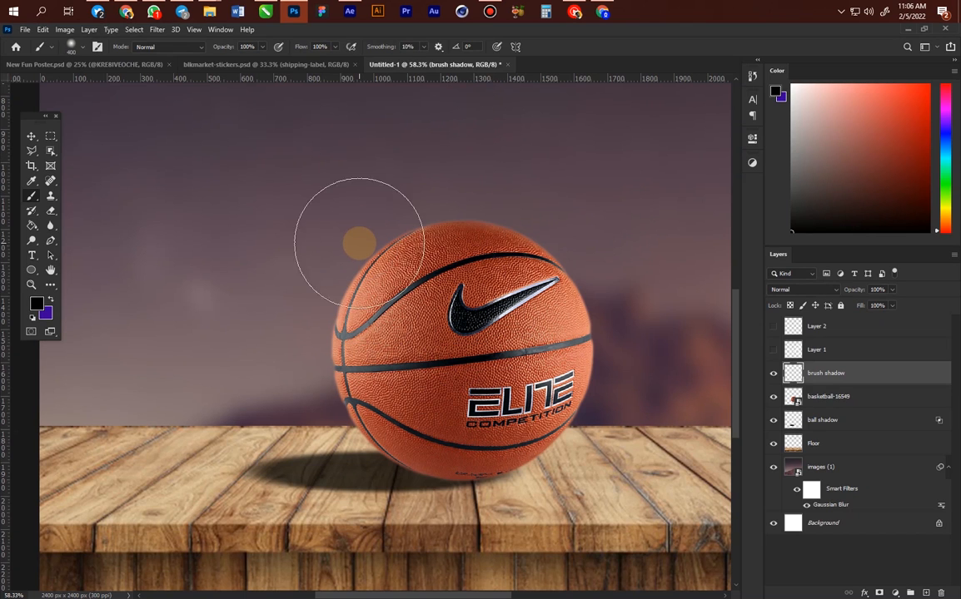
{"action": "key", "text": "bracketright"}
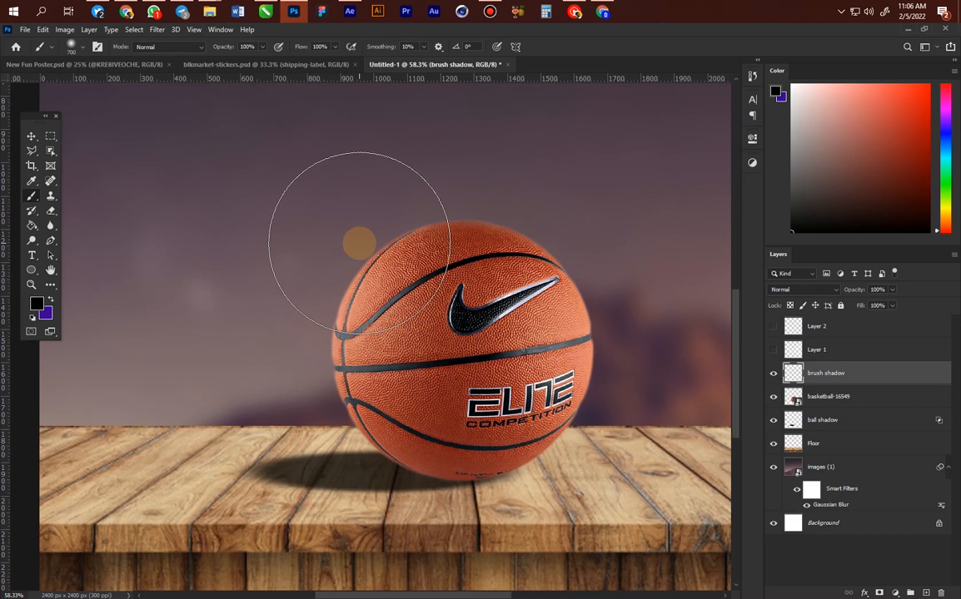
{"action": "mouse_move", "coordinate": [298, 302]}
{"action": "left_mouse_down"}
{"action": "mouse_move", "coordinate": [303, 278]}
{"action": "mouse_move", "coordinate": [303, 357]}
{"action": "mouse_move", "coordinate": [328, 455]}
{"action": "mouse_move", "coordinate": [391, 514]}
{"action": "mouse_move", "coordinate": [456, 523]}
{"action": "left_mouse_up"}
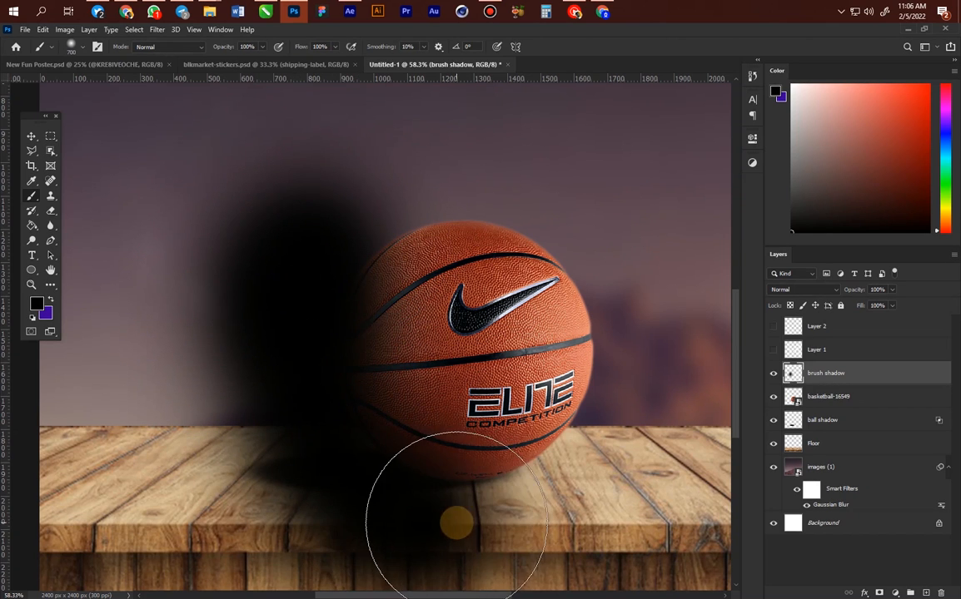
Clip the brush shadow layer to the basketball and set its blend mode to Overlay
{"action": "right_click", "coordinate": [868, 376]}
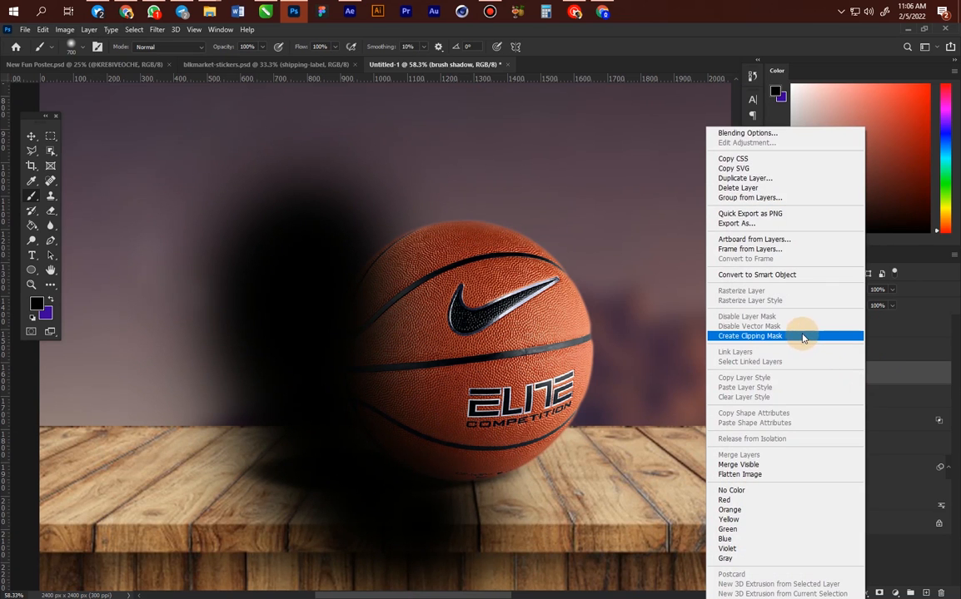
{"action": "left_click", "coordinate": [802, 337]}
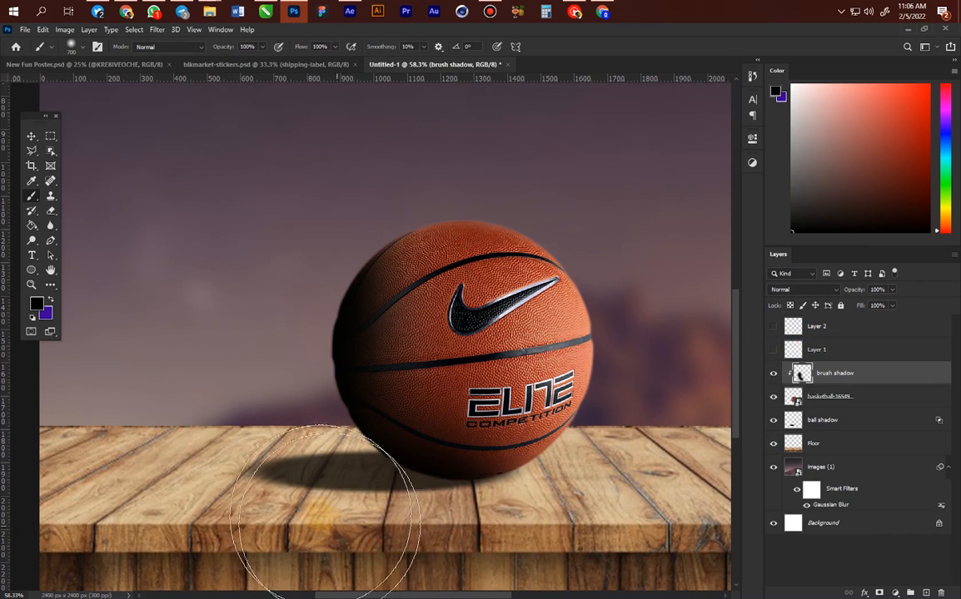
{"action": "left_click", "coordinate": [804, 289]}
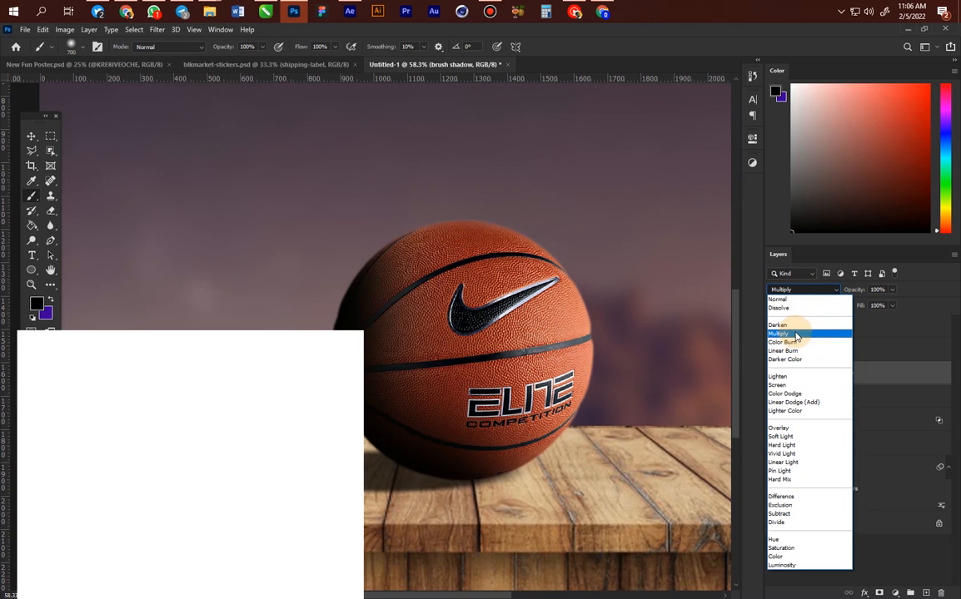
{"action": "left_click", "coordinate": [809, 430]}
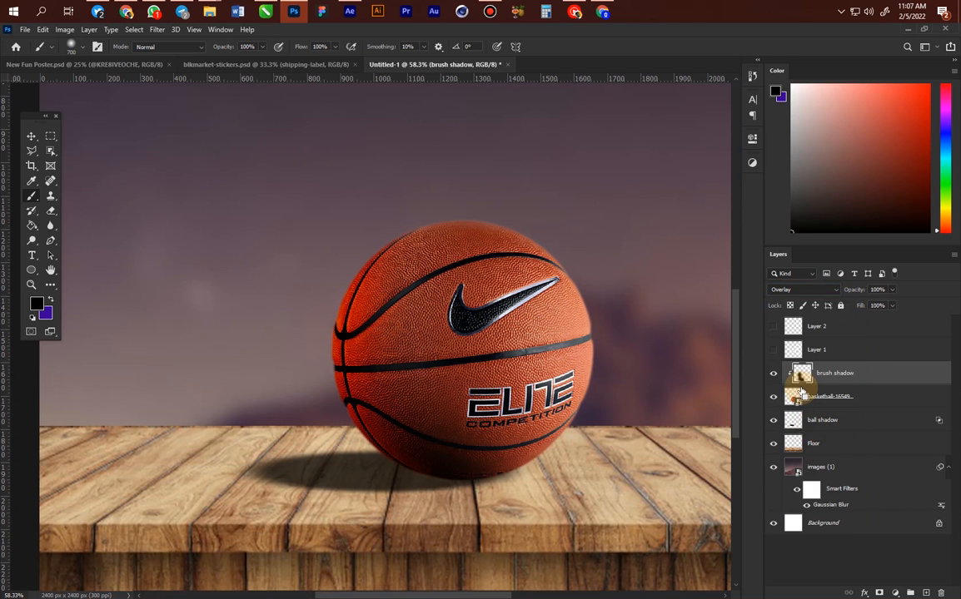
Duplicate the brush shadow layer as a copy clipped to the basketball, in Multiply mode with 82% fill
{"action": "left_click_drag", "start_coordinate": [801, 391], "coordinate": [801, 388]}
{"action": "left_click", "coordinate": [792, 289]}
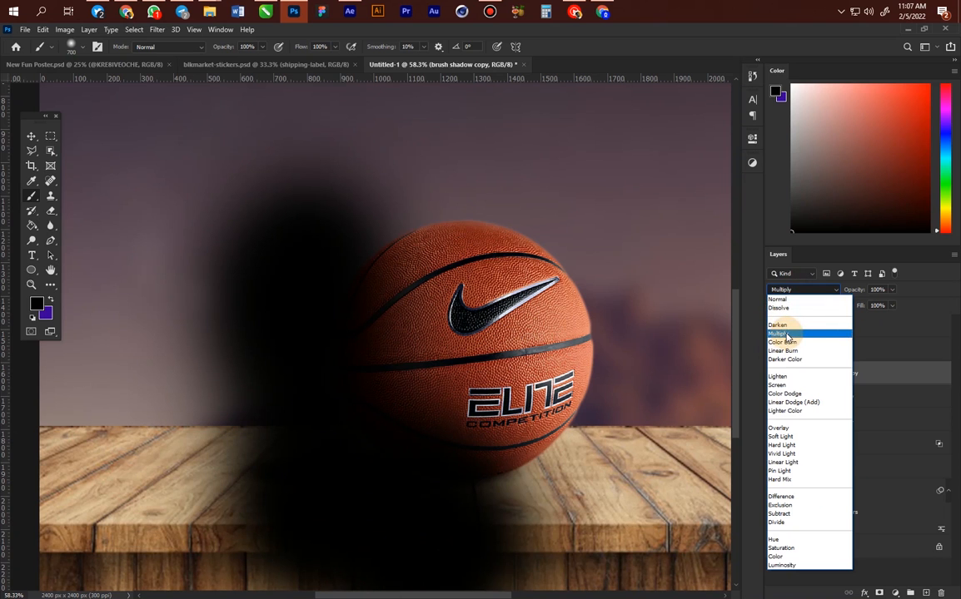
{"action": "left_click", "coordinate": [777, 334]}
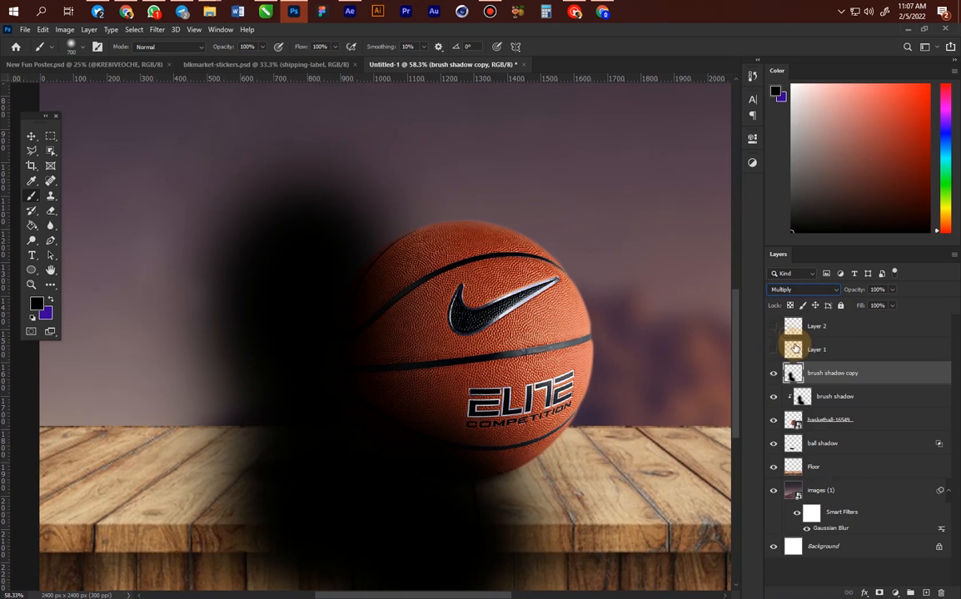
{"action": "right_click", "coordinate": [858, 385]}
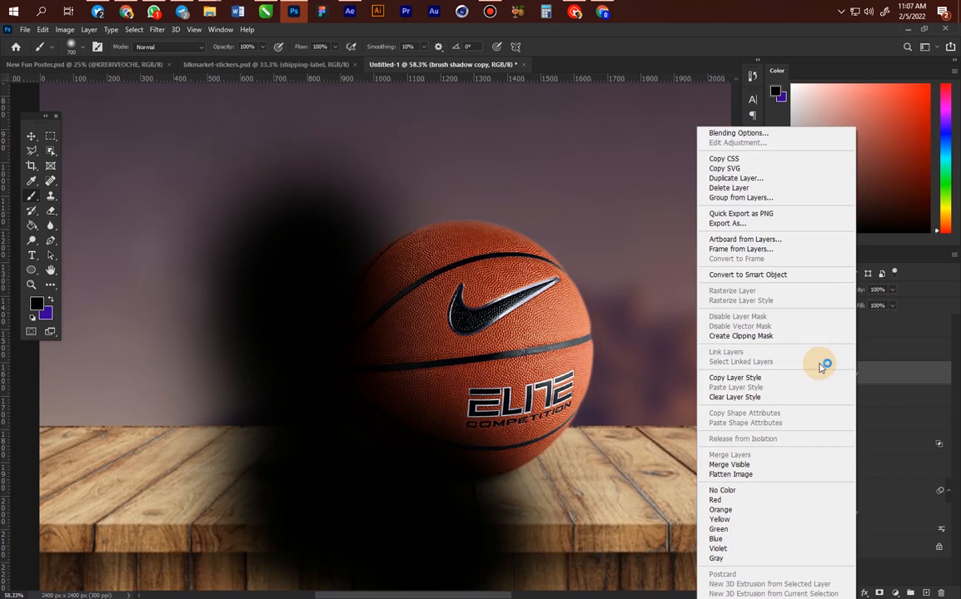
{"action": "left_click", "coordinate": [761, 336]}
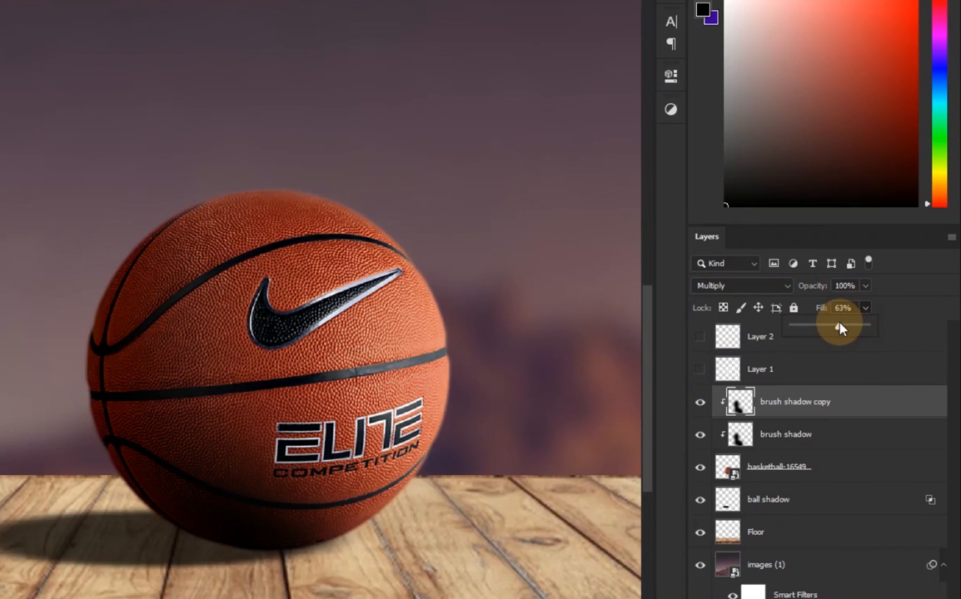
{"action": "left_click_drag", "start_coordinate": [844, 329], "coordinate": [845, 330]}
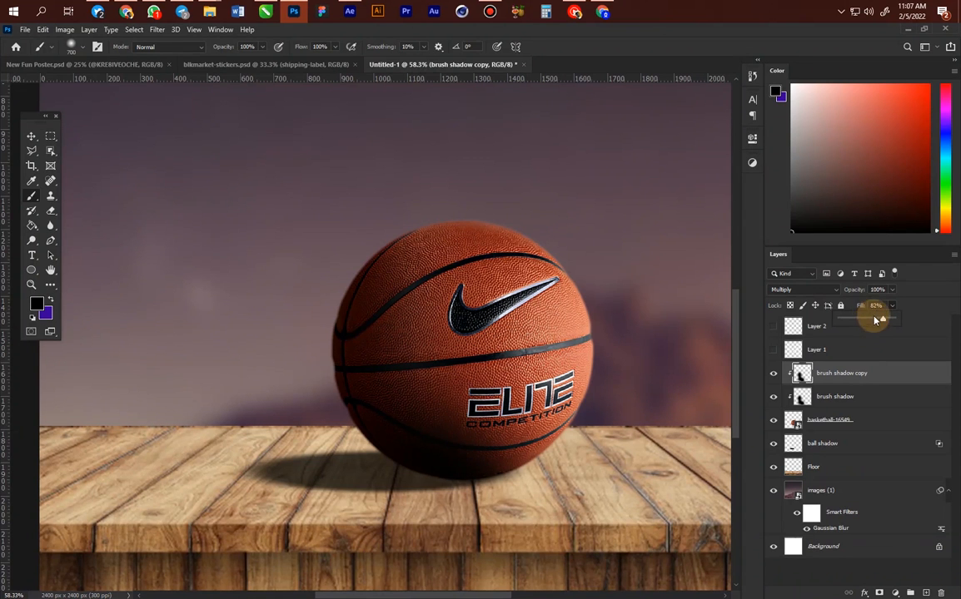
Examine the shaded basketball within the whole composition and up close
{"action": "key", "text": "z"}
{"action": "left_click", "coordinate": [504, 321], "text": "alt"}
{"action": "left_click", "coordinate": [504, 320], "text": "alt"}
{"action": "left_click", "coordinate": [504, 321], "text": "alt"}
{"action": "left_click_drag", "start_coordinate": [522, 256], "coordinate": [477, 269]}
{"action": "left_click", "coordinate": [461, 281]}
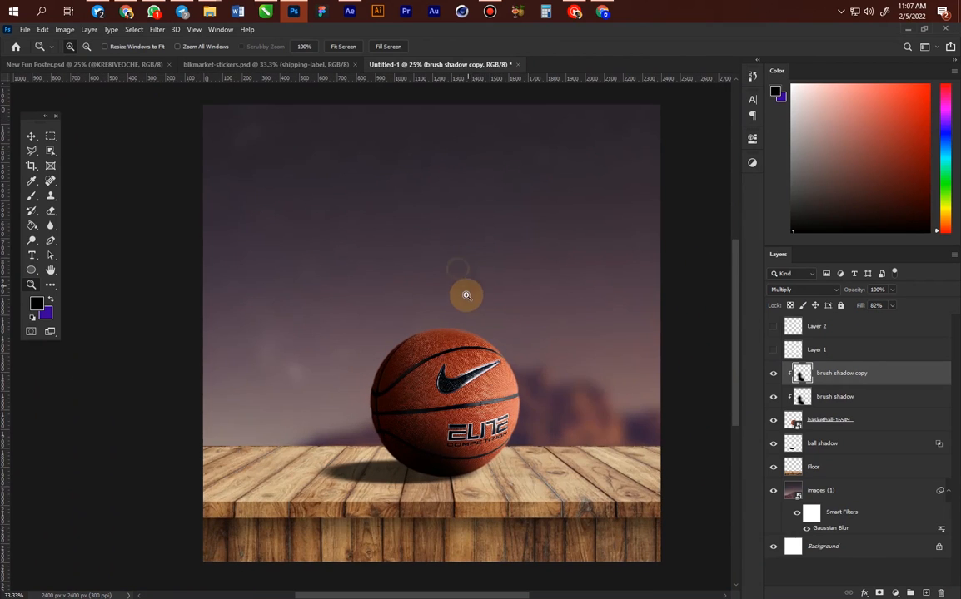
{"action": "left_click", "coordinate": [463, 293]}
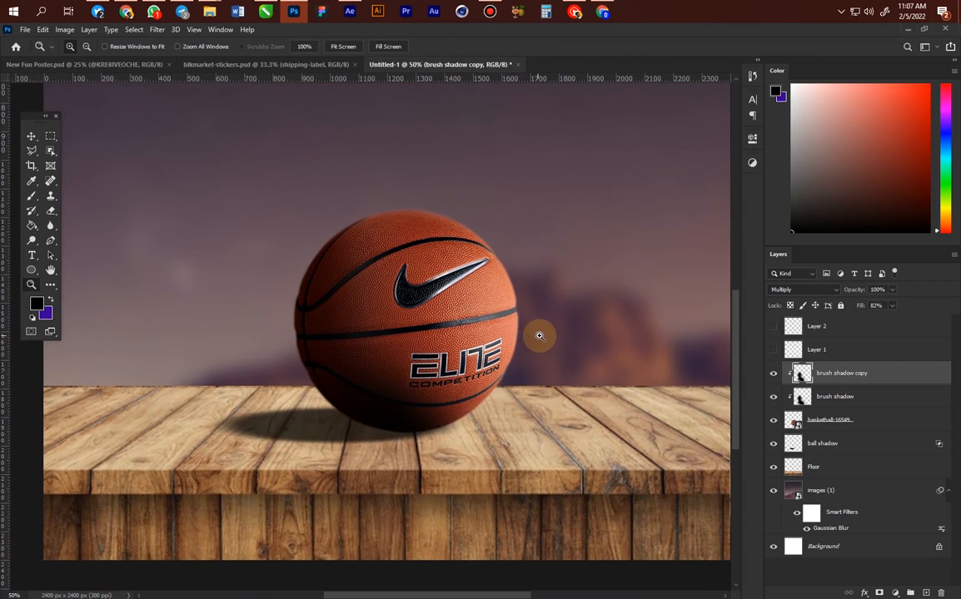
Add a Brightness/Contrast adjustment above the brush shadow copy, clipped to the basketball, with brightness 40 and contrast about 27
{"action": "left_click", "coordinate": [851, 422]}
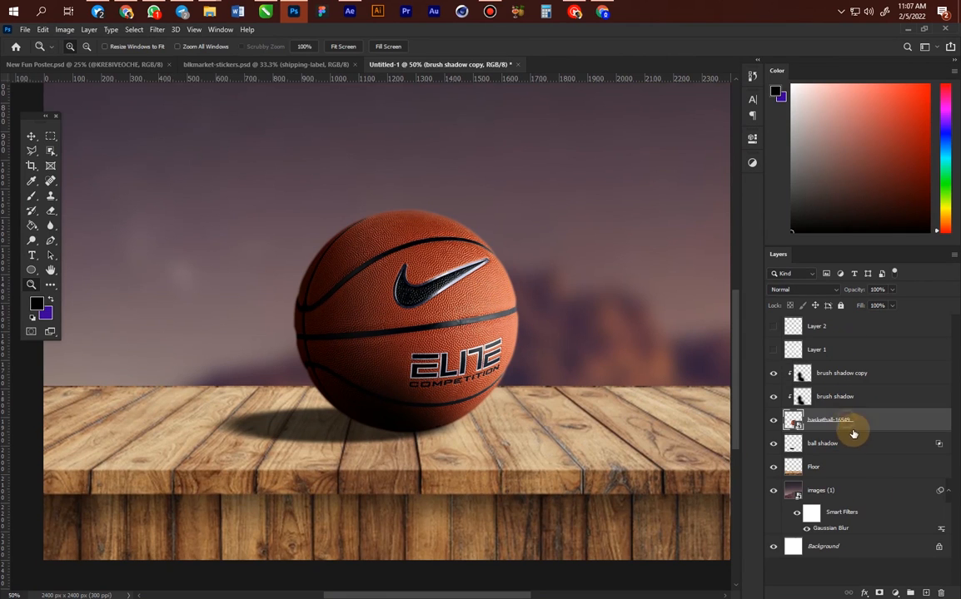
{"action": "left_click", "coordinate": [864, 375]}
{"action": "left_click", "coordinate": [895, 592]}
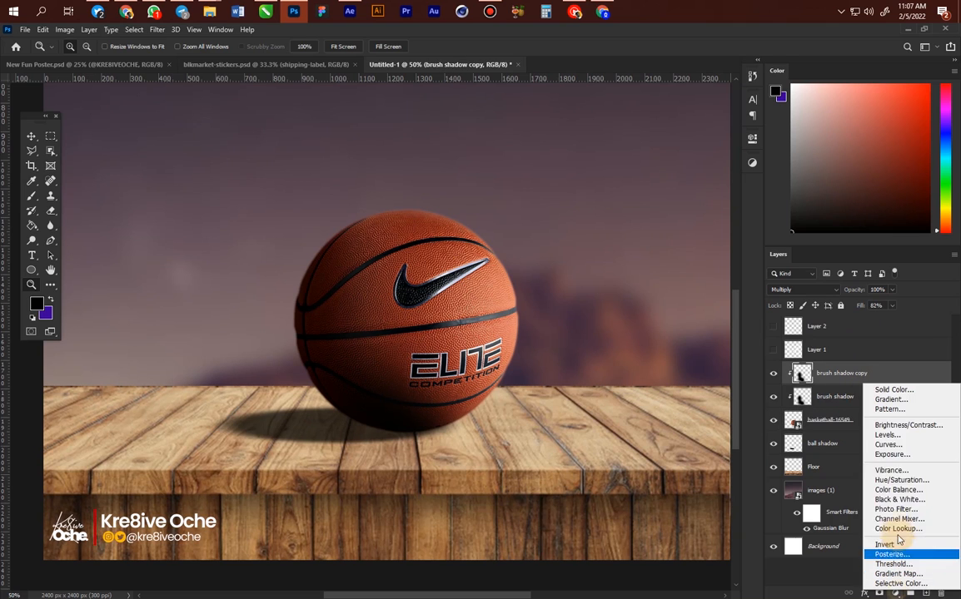
{"action": "left_click", "coordinate": [891, 425]}
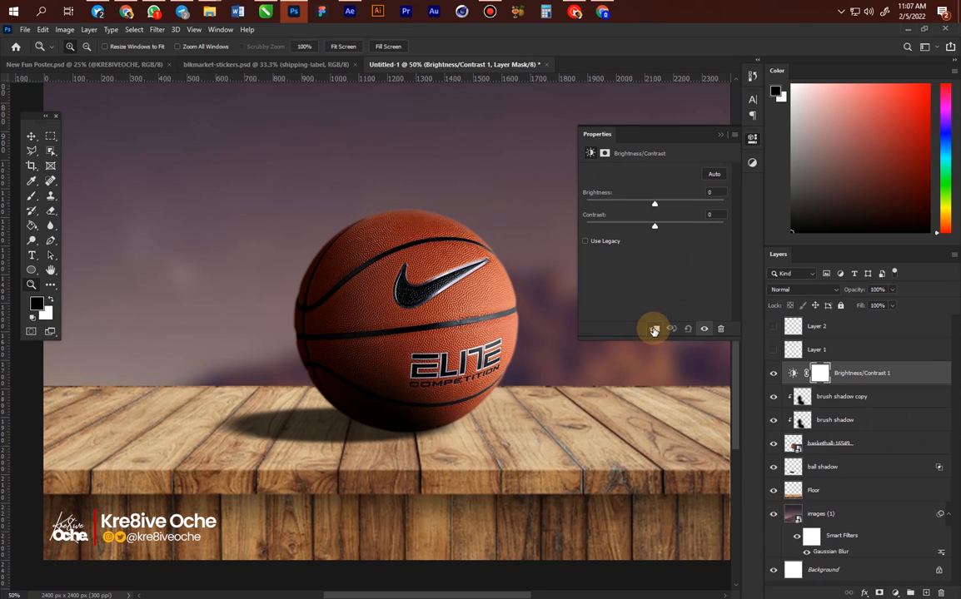
{"action": "left_click", "coordinate": [655, 327]}
{"action": "left_click_drag", "start_coordinate": [654, 206], "coordinate": [673, 204]}
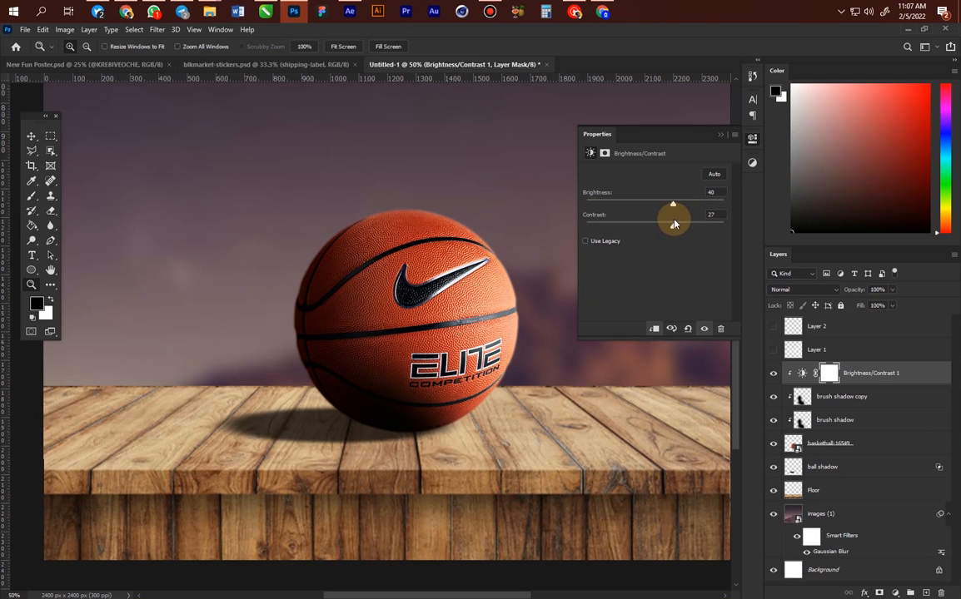
{"action": "left_click", "coordinate": [721, 135]}
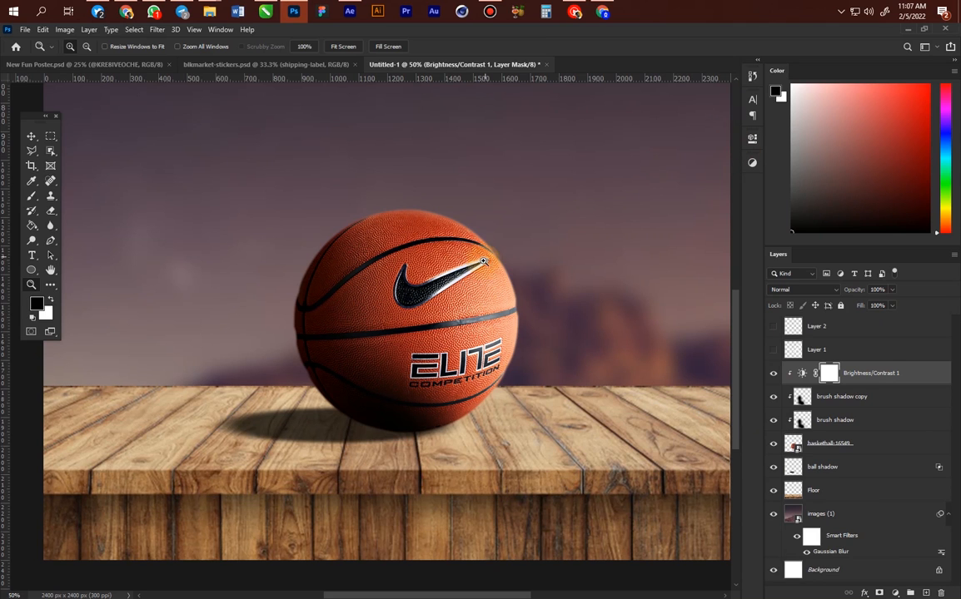
Add a new layer above the ball shadow layer and paint a single soft black 700 px dab above the ball
{"action": "left_click_drag", "start_coordinate": [189, 368], "coordinate": [527, 478]}
{"action": "left_click_drag", "start_coordinate": [335, 410], "coordinate": [409, 402]}
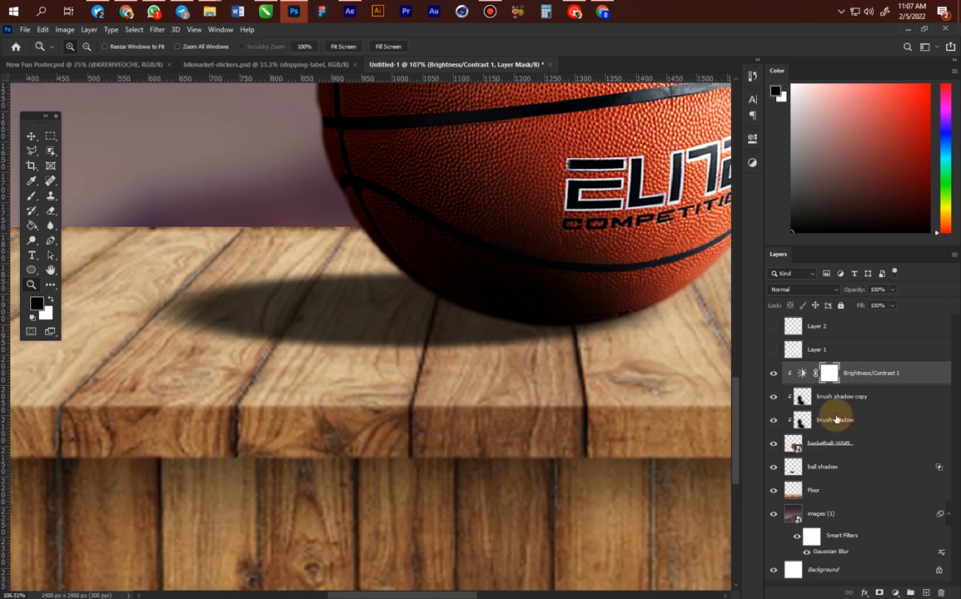
{"action": "left_click", "coordinate": [851, 470]}
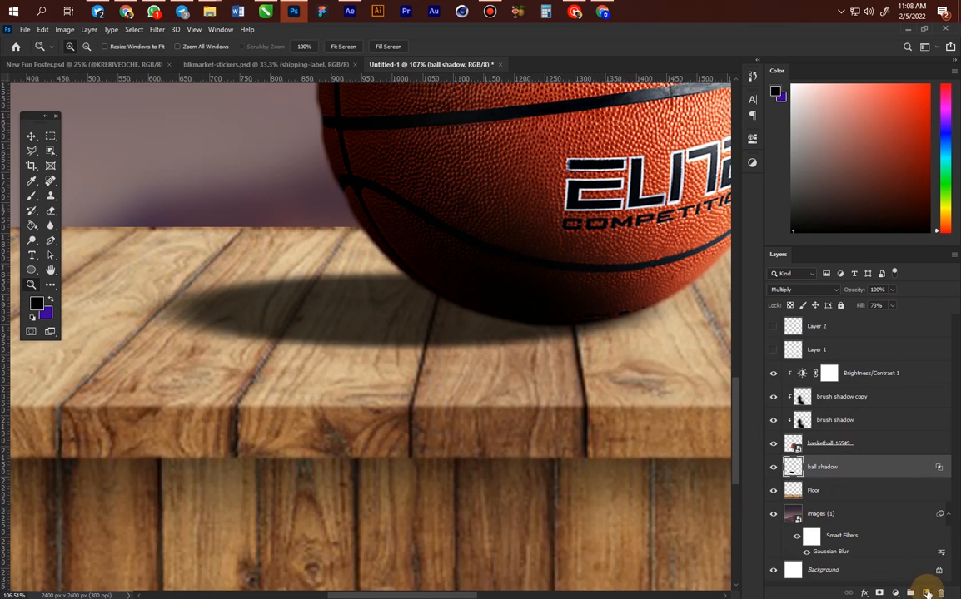
{"action": "left_click", "coordinate": [927, 593]}
{"action": "left_click", "coordinate": [415, 204]}
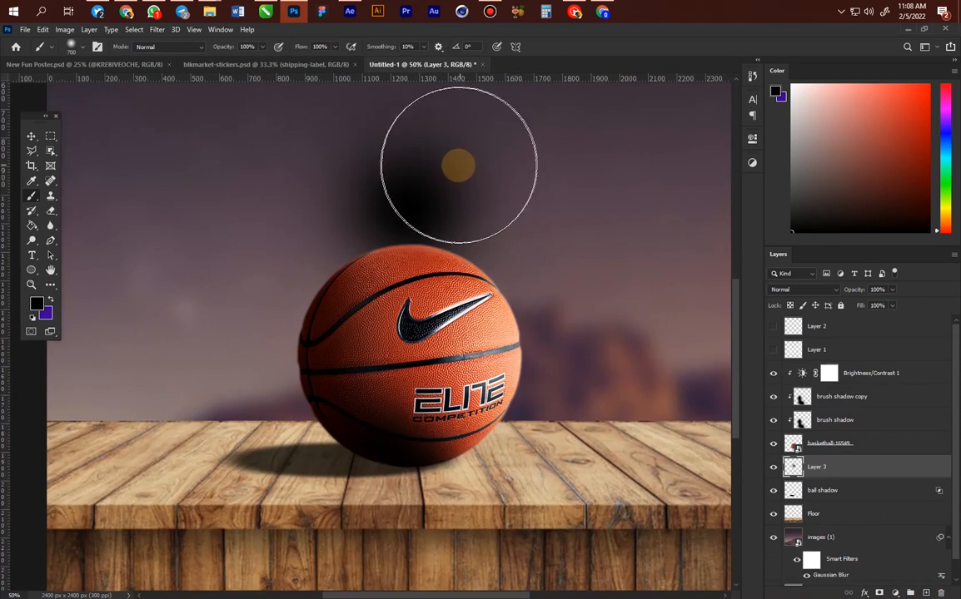
Move the soft black dab down behind the basketball, squash its height to about 25%, and place it under the ball on the table
{"action": "key", "text": "v"}
{"action": "mouse_move", "coordinate": [425, 189]}
{"action": "left_mouse_down"}
{"action": "mouse_move", "coordinate": [431, 392]}
{"action": "mouse_move", "coordinate": [429, 343]}
{"action": "left_mouse_up"}
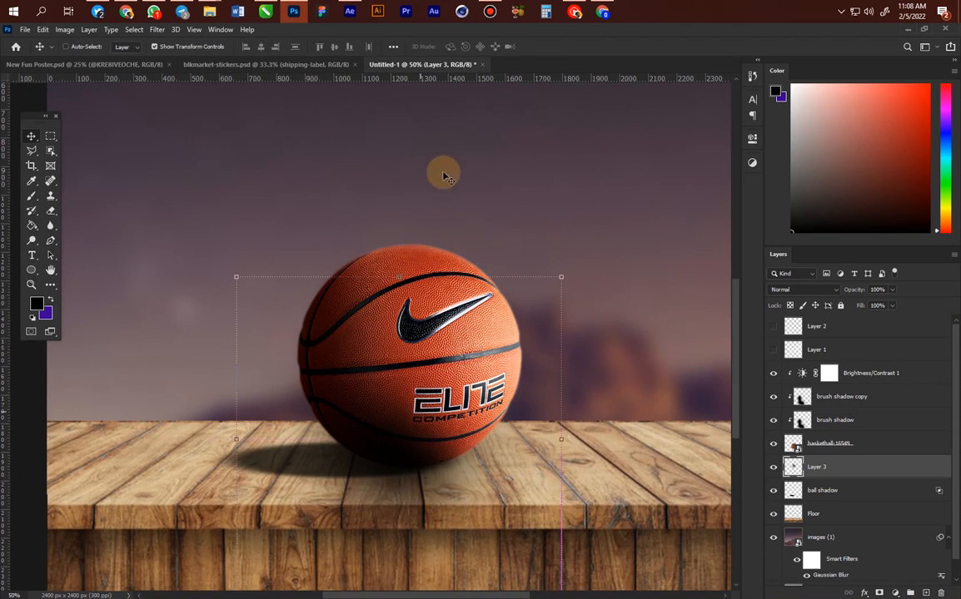
{"action": "left_click_drag", "start_coordinate": [399, 278], "coordinate": [412, 517]}
{"action": "left_click_drag", "start_coordinate": [422, 568], "coordinate": [433, 457]}
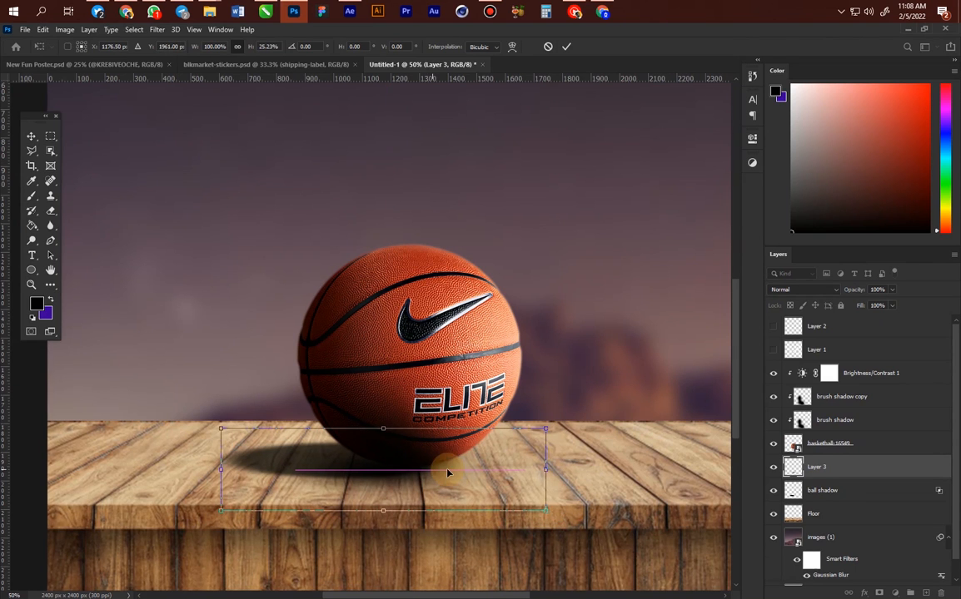
{"action": "key", "text": "Return"}
Flatten the contact shadow further and nudge it up against the underside of the basketball
{"action": "key", "text": "z"}
{"action": "left_click", "coordinate": [402, 452]}
{"action": "left_click", "coordinate": [398, 450]}
{"action": "left_click_drag", "start_coordinate": [395, 450], "coordinate": [423, 421]}
{"action": "key", "text": "v"}
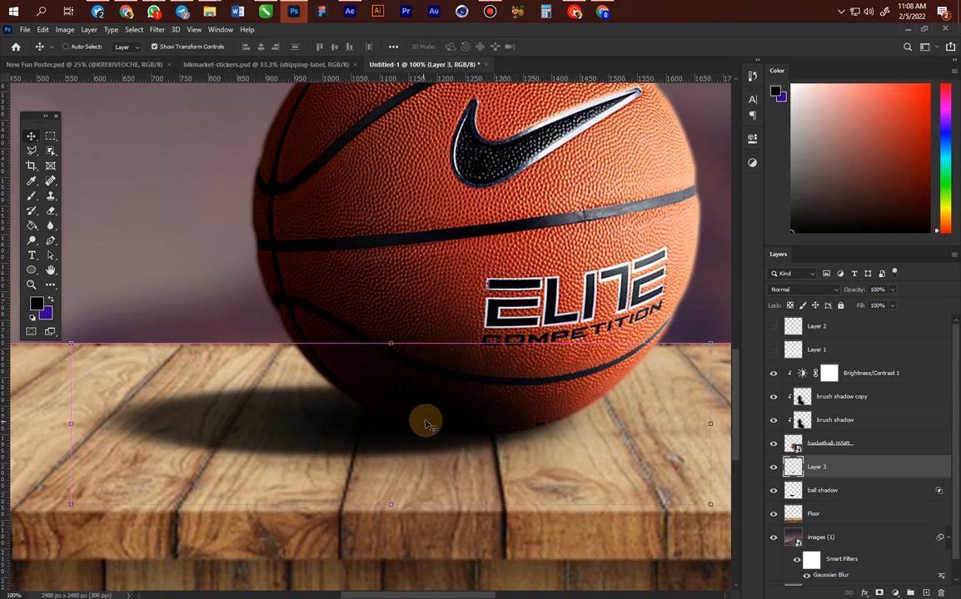
{"action": "left_click_drag", "start_coordinate": [392, 343], "coordinate": [405, 409]}
{"action": "left_click_drag", "start_coordinate": [441, 449], "coordinate": [433, 424]}
{"action": "key", "text": "Return"}
Examine the contact shadow within the whole composition and up close
{"action": "key", "text": "z"}
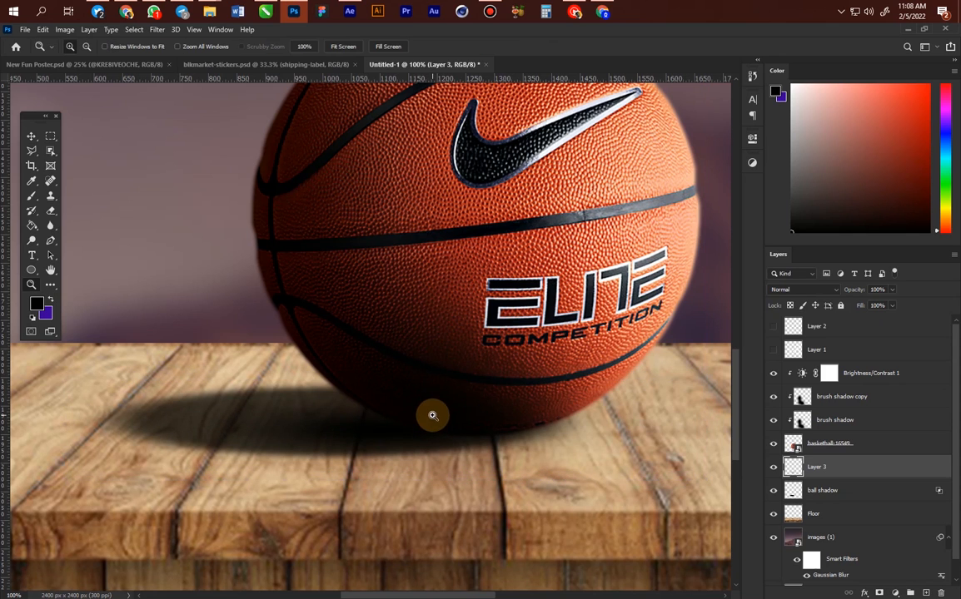
{"action": "left_click", "coordinate": [528, 254], "text": "alt"}
{"action": "left_click", "coordinate": [528, 254], "text": "alt"}
{"action": "left_click_drag", "start_coordinate": [527, 242], "coordinate": [505, 355]}
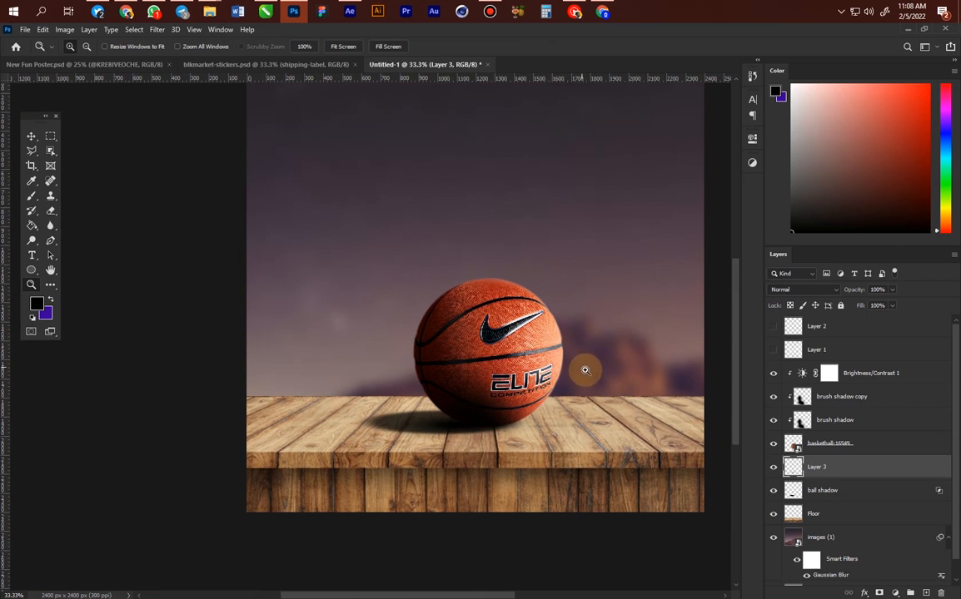
{"action": "left_click_drag", "start_coordinate": [492, 237], "coordinate": [492, 314]}
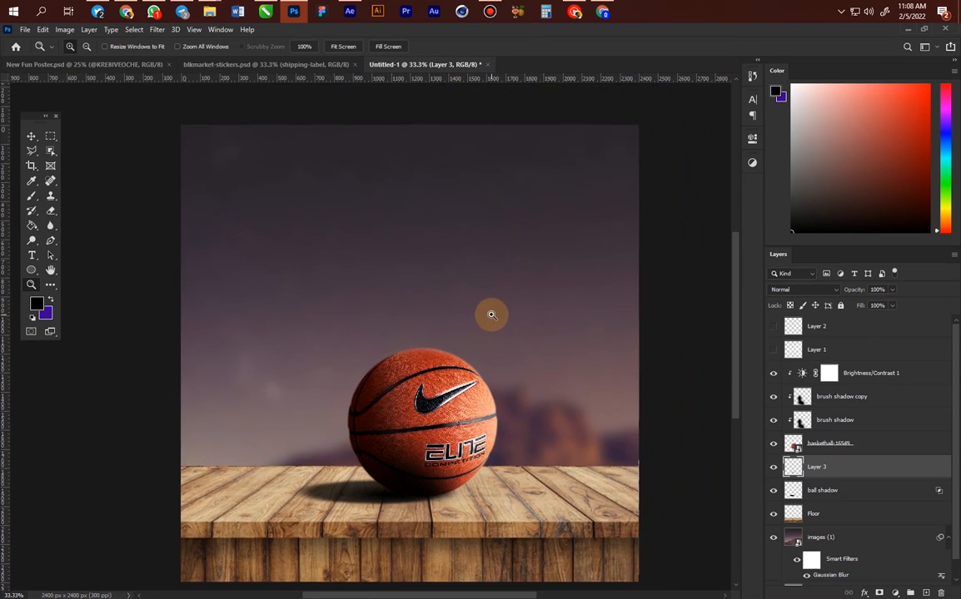
{"action": "left_click", "coordinate": [489, 323], "text": "alt"}
{"action": "left_click", "coordinate": [450, 366]}
{"action": "left_click", "coordinate": [468, 338]}
{"action": "right_click", "coordinate": [493, 300]}
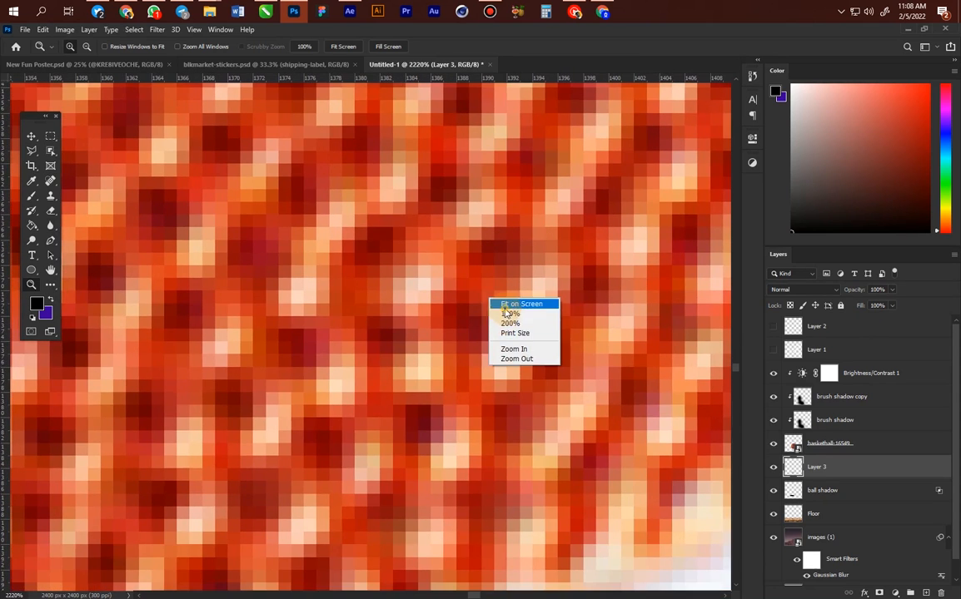
{"action": "left_click", "coordinate": [507, 304]}
Rename Layer 3 as brush shadow, duplicate it, shift the copy toward the cast shadow's side and reduce its opacity to 67%
{"action": "key", "text": "v"}
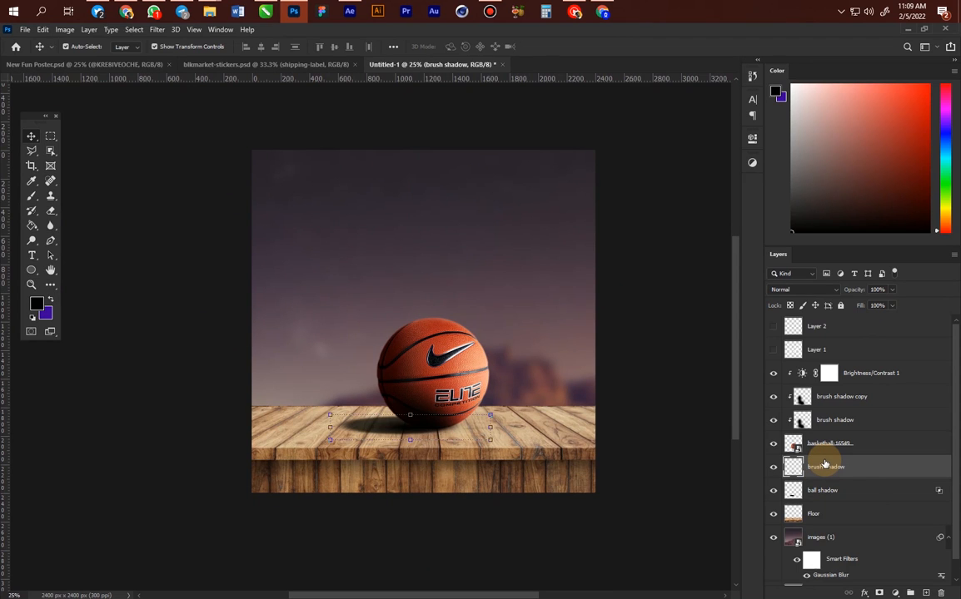
{"action": "key", "text": "ctrl+j"}
{"action": "key", "text": "z"}
{"action": "left_click_drag", "start_coordinate": [371, 381], "coordinate": [508, 485]}
{"action": "mouse_move", "coordinate": [337, 387]}
{"action": "left_mouse_down"}
{"action": "mouse_move", "coordinate": [480, 440]}
{"action": "mouse_move", "coordinate": [512, 471]}
{"action": "left_mouse_up"}
{"action": "key", "text": "v"}
{"action": "mouse_move", "coordinate": [456, 338]}
{"action": "left_mouse_down"}
{"action": "mouse_move", "coordinate": [401, 336]}
{"action": "mouse_move", "coordinate": [395, 307]}
{"action": "mouse_move", "coordinate": [398, 317]}
{"action": "left_mouse_up"}
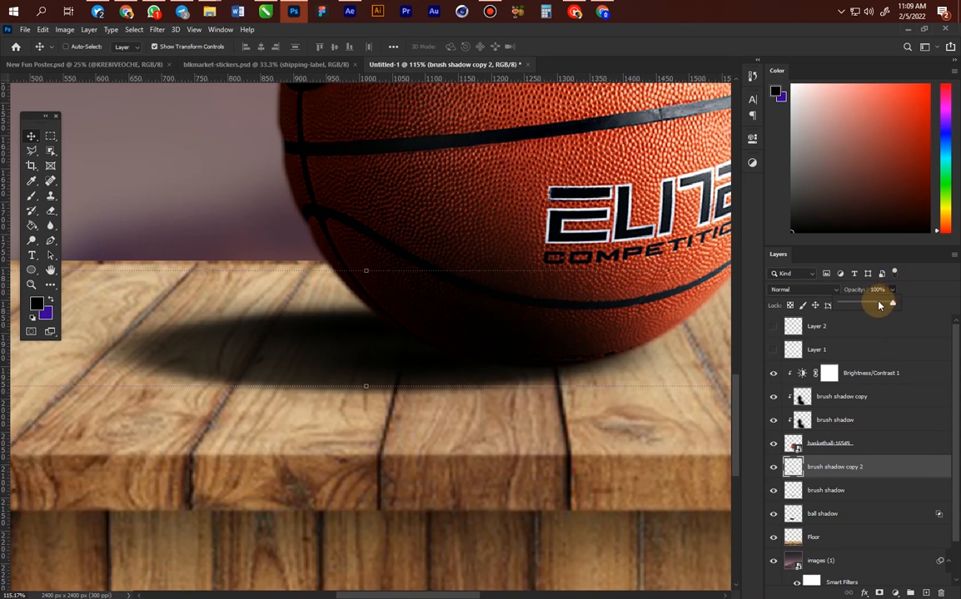
{"action": "left_click_drag", "start_coordinate": [873, 306], "coordinate": [871, 305]}
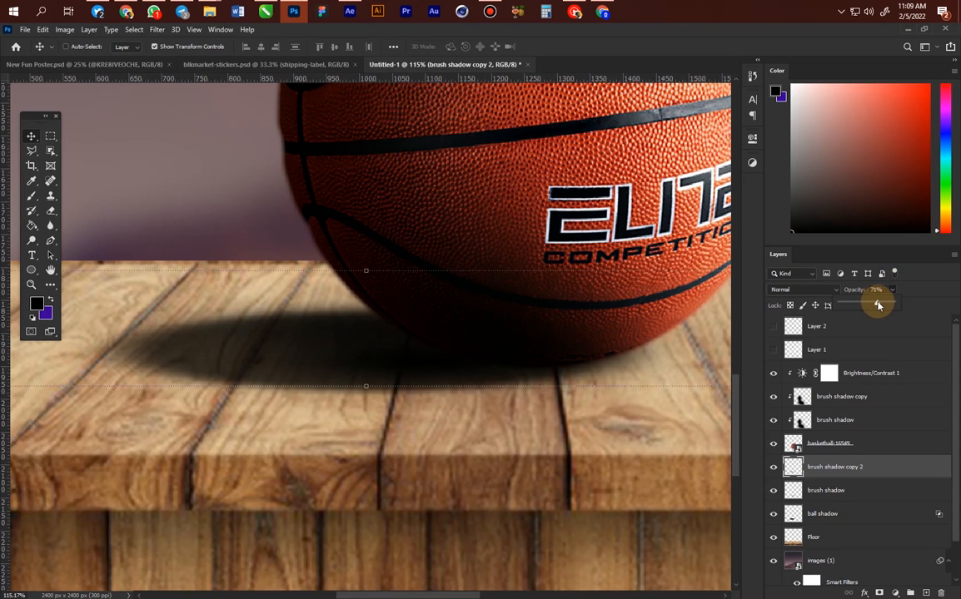
Check how the doubled contact shadow blends with the ball and table at several magnifications
{"action": "key", "text": "z"}
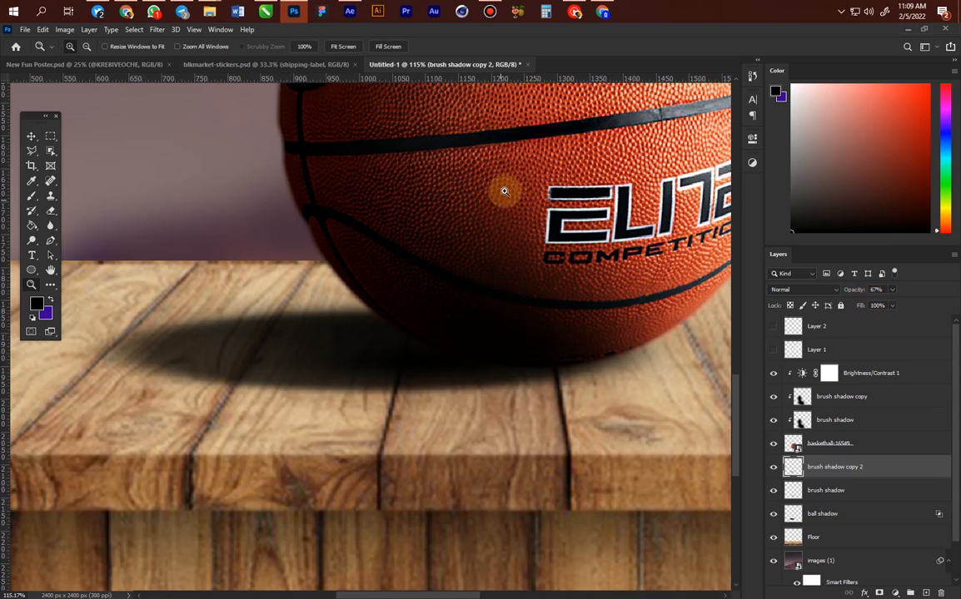
{"action": "left_click", "coordinate": [493, 205], "text": "alt"}
{"action": "left_click", "coordinate": [493, 206], "text": "alt"}
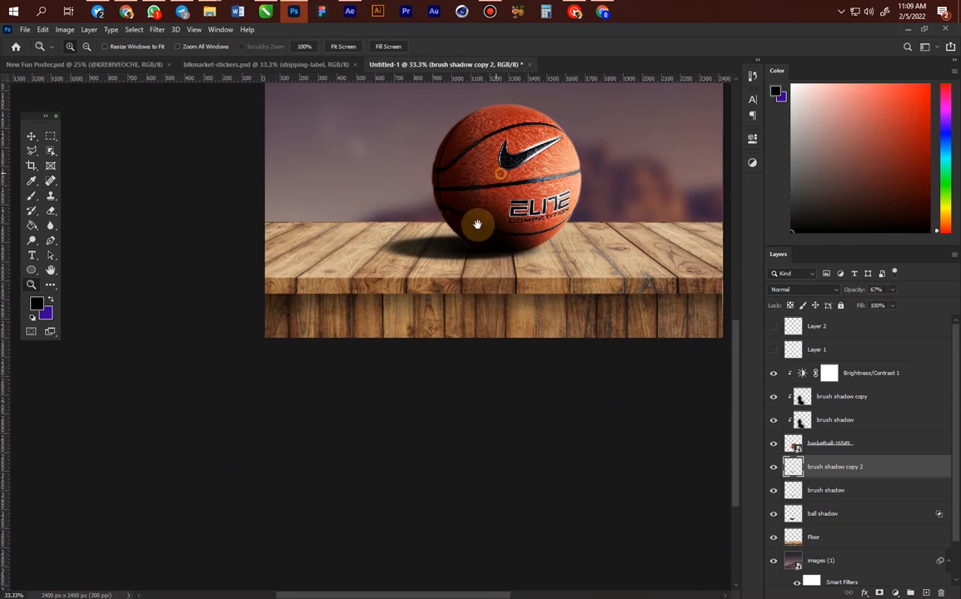
{"action": "left_click", "coordinate": [476, 221], "text": "alt"}
{"action": "left_click", "coordinate": [438, 367]}
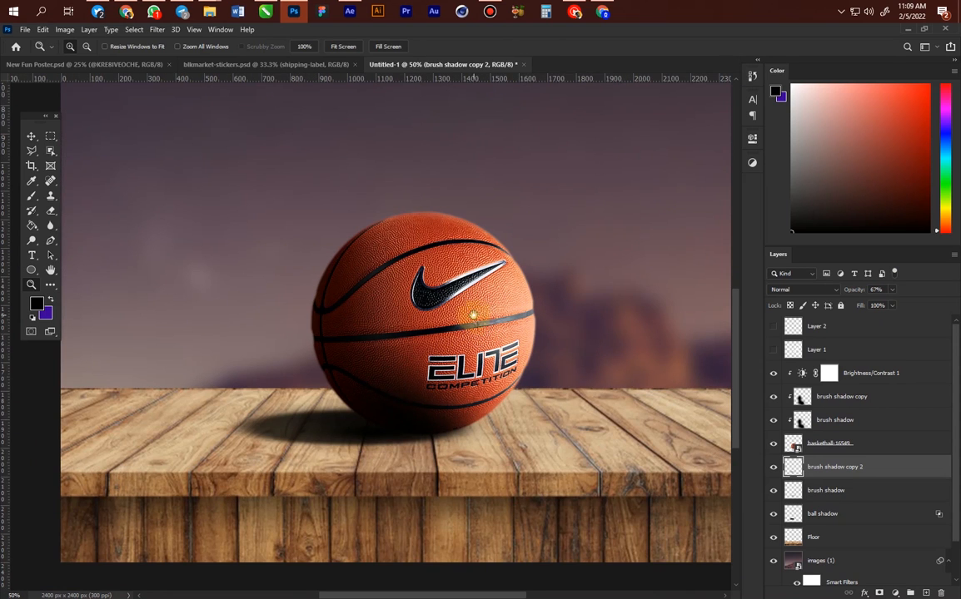
{"action": "left_click_drag", "start_coordinate": [473, 315], "coordinate": [491, 325]}
{"action": "left_click", "coordinate": [484, 275], "text": "alt"}
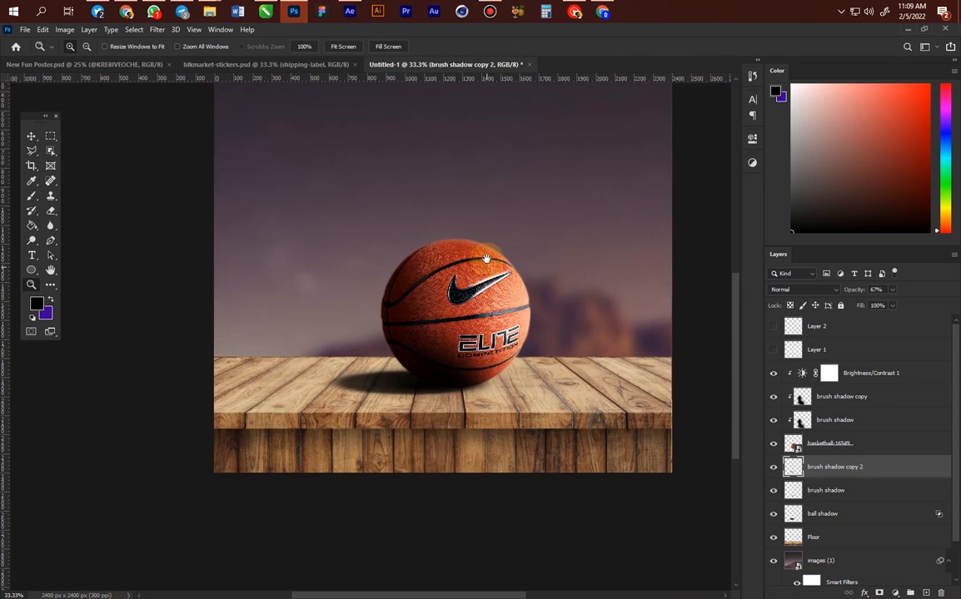
{"action": "left_click_drag", "start_coordinate": [490, 255], "coordinate": [475, 300]}
{"action": "left_click", "coordinate": [476, 299], "text": "alt"}
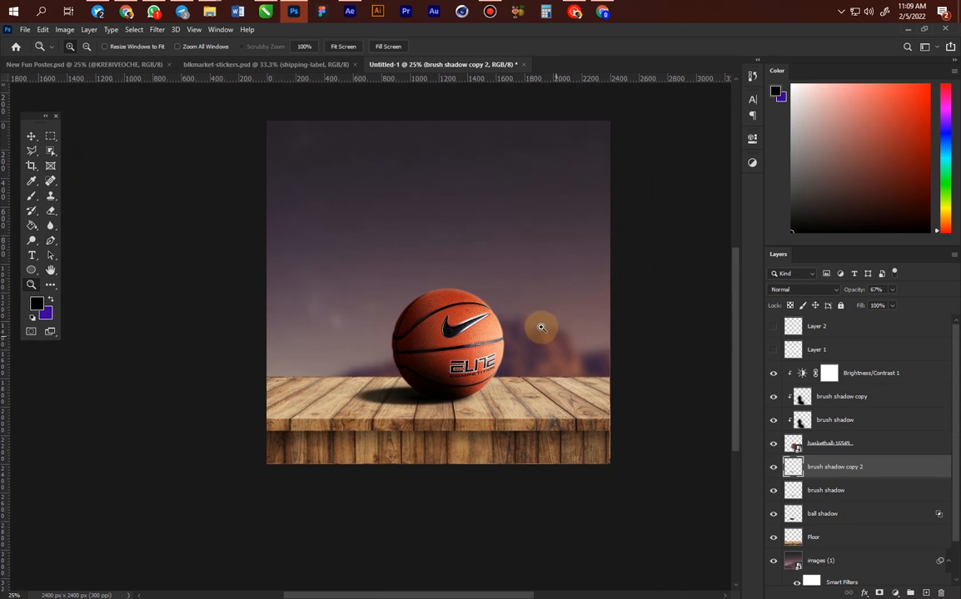
Add a new layer clipped to the Floor layer and name it shadow for wood
{"action": "key", "text": "v"}
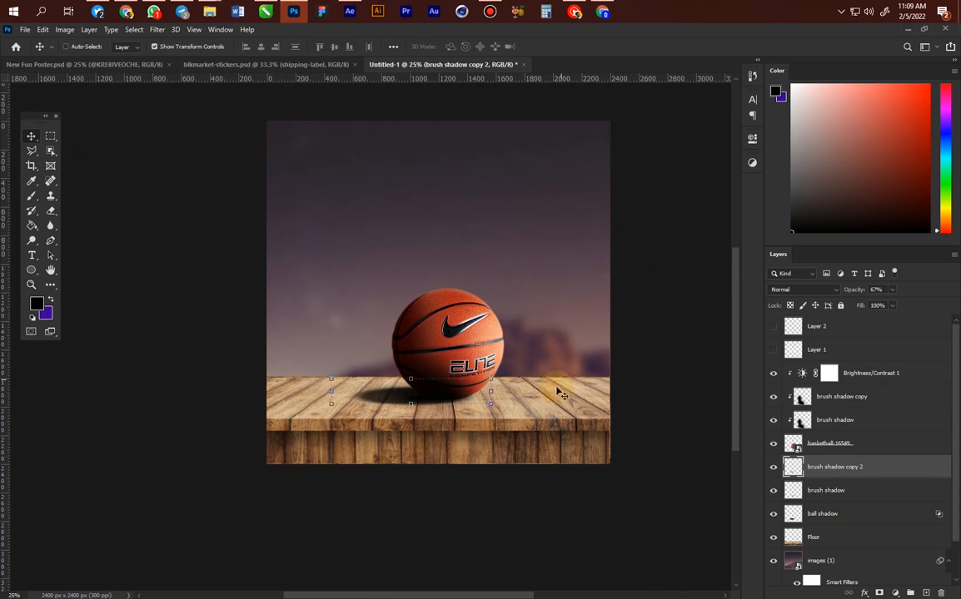
{"action": "left_click", "coordinate": [563, 400], "text": "ctrl"}
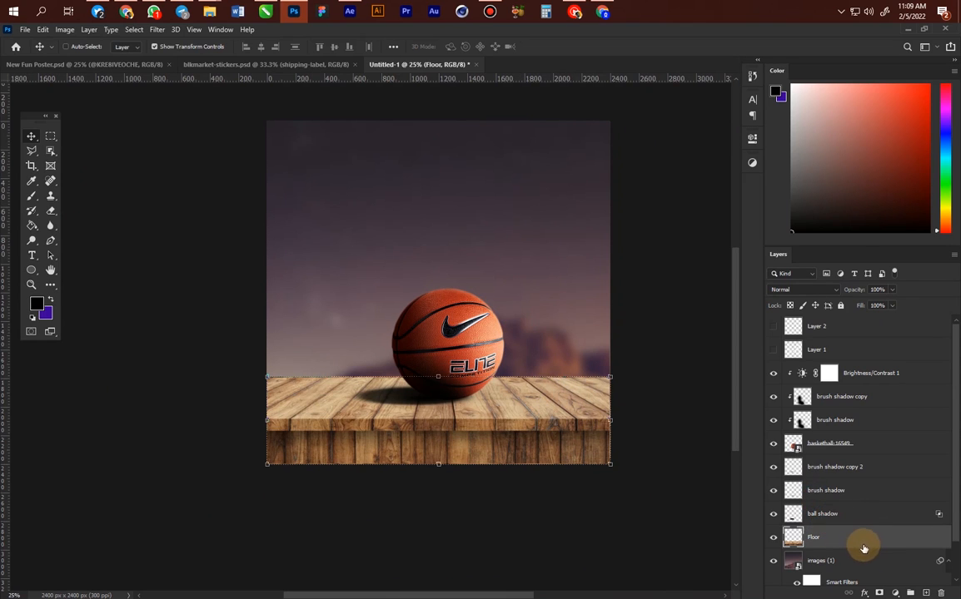
{"action": "left_click", "coordinate": [924, 593]}
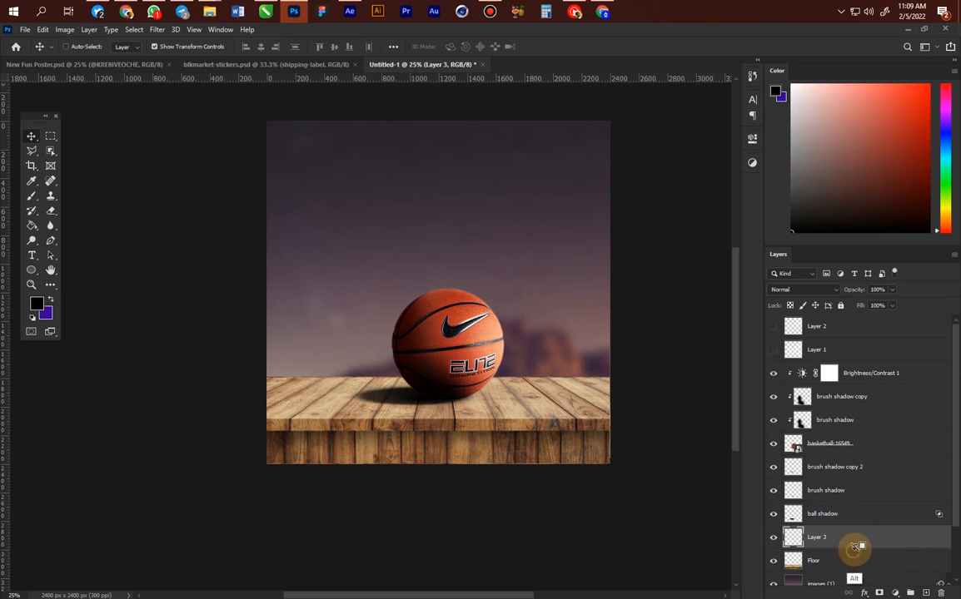
{"action": "left_click", "coordinate": [855, 547], "text": "alt"}
{"action": "double_click", "coordinate": [827, 538]}
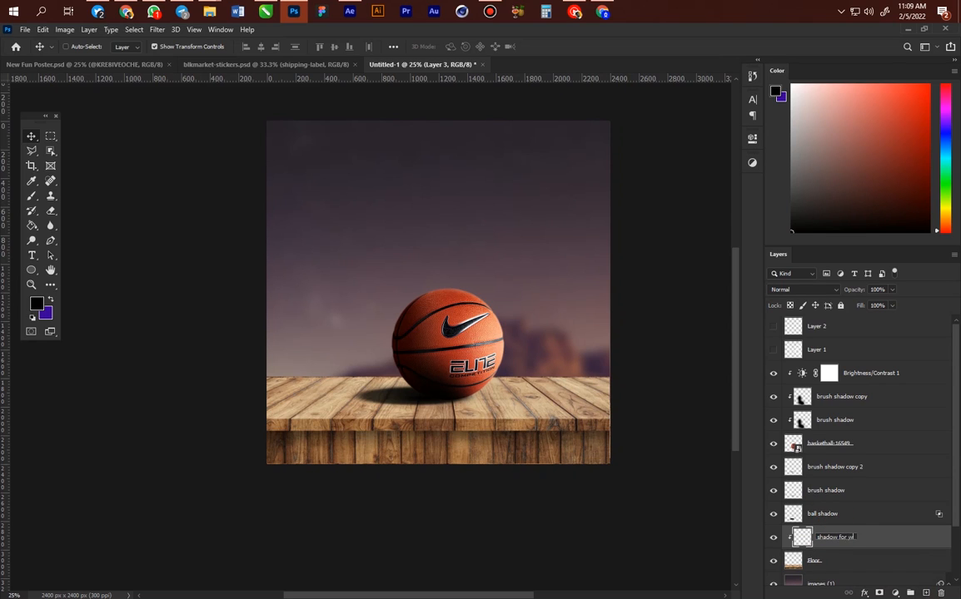
Paint the shaded side of the table with a soft black 1700 px brush and lower the layer's opacity to 51%
{"action": "key", "text": "b"}
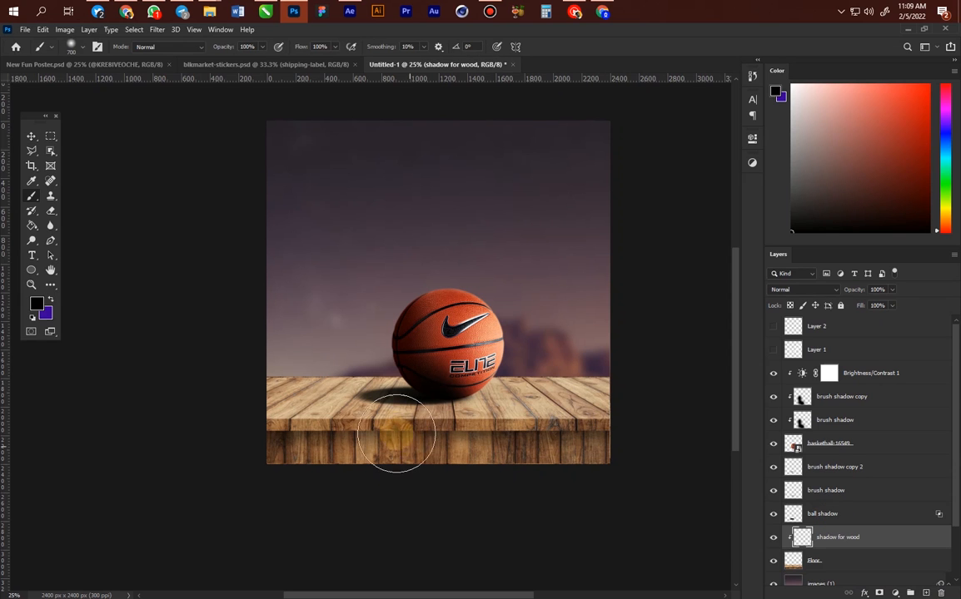
{"action": "key", "text": "bracketright"}
{"action": "key", "text": "bracketright"}
{"action": "key", "text": "bracketright"}
{"action": "key", "text": "bracketright"}
{"action": "key", "text": "bracketright"}
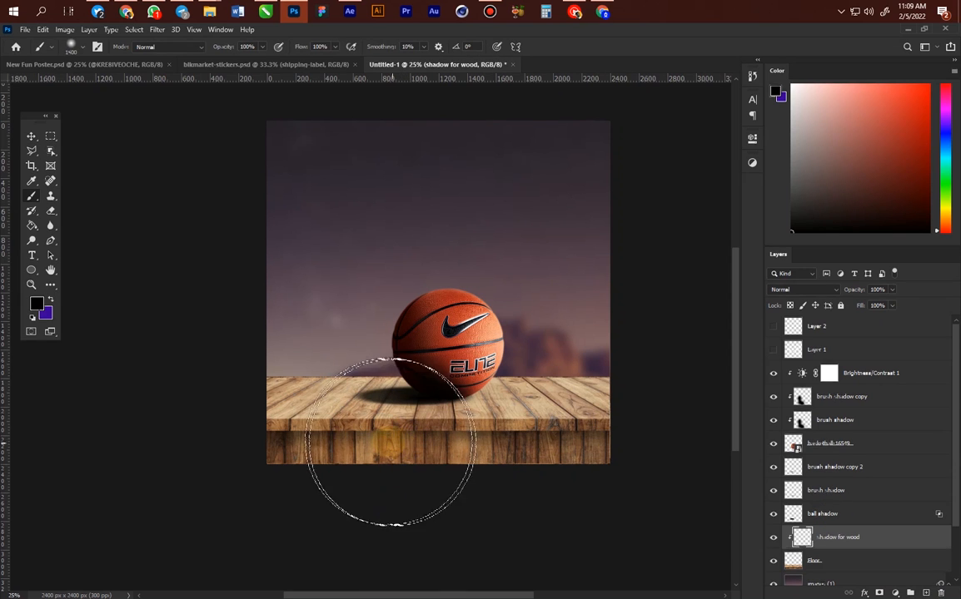
{"action": "mouse_move", "coordinate": [229, 358]}
{"action": "left_mouse_down"}
{"action": "mouse_move", "coordinate": [314, 363]}
{"action": "mouse_move", "coordinate": [231, 341]}
{"action": "mouse_move", "coordinate": [252, 341]}
{"action": "mouse_move", "coordinate": [350, 362]}
{"action": "mouse_move", "coordinate": [244, 377]}
{"action": "mouse_move", "coordinate": [239, 420]}
{"action": "mouse_move", "coordinate": [271, 456]}
{"action": "mouse_move", "coordinate": [299, 511]}
{"action": "mouse_move", "coordinate": [378, 511]}
{"action": "mouse_move", "coordinate": [229, 357]}
{"action": "mouse_move", "coordinate": [399, 517]}
{"action": "left_mouse_up"}
{"action": "mouse_move", "coordinate": [858, 287]}
{"action": "left_mouse_down"}
{"action": "mouse_move", "coordinate": [897, 307]}
{"action": "mouse_move", "coordinate": [857, 305]}
{"action": "mouse_move", "coordinate": [868, 304]}
{"action": "left_mouse_up"}
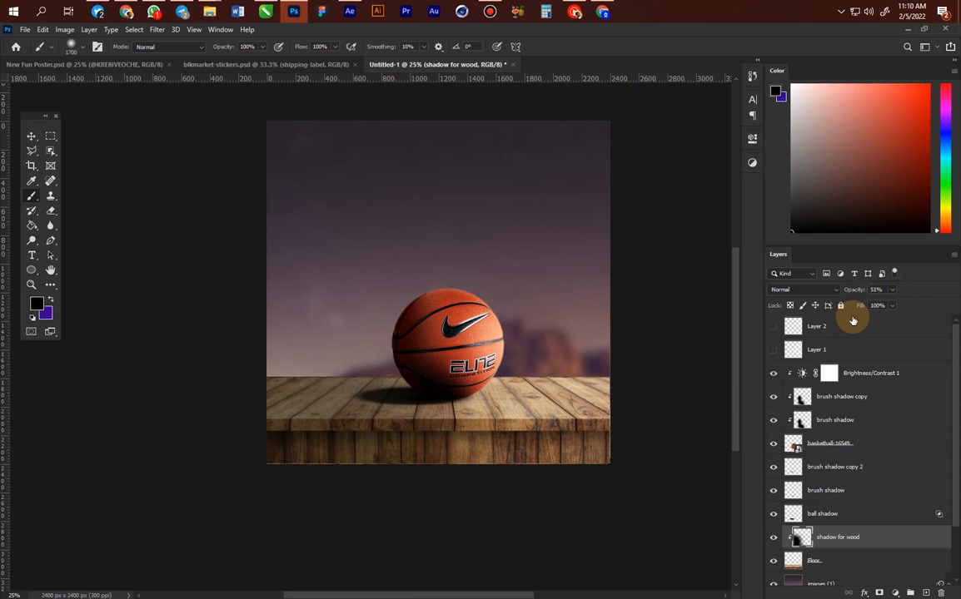
Add a Levels adjustment clipped to the table above shadow for wood, with the black input level at about 25
{"action": "left_click", "coordinate": [896, 592]}
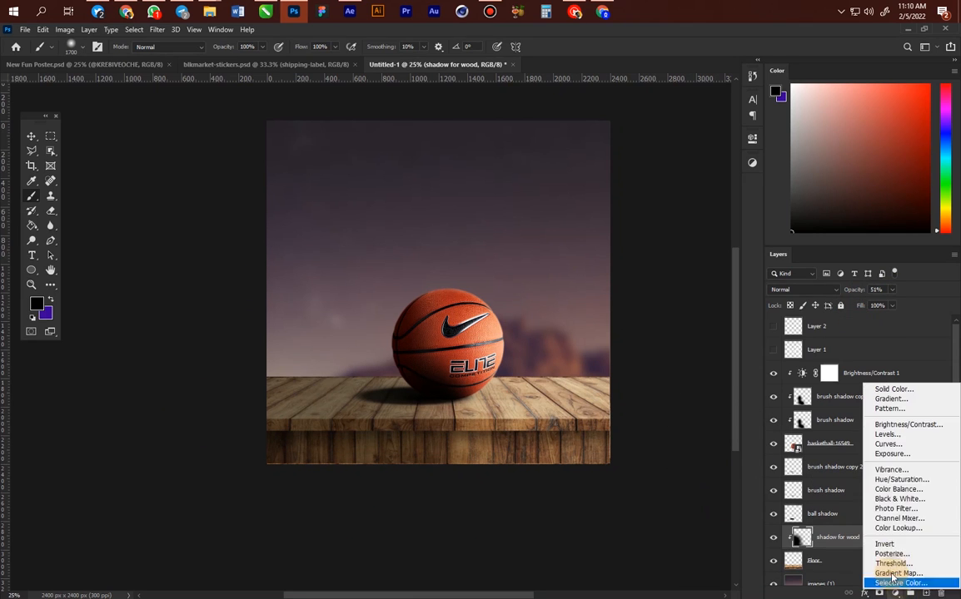
{"action": "left_click", "coordinate": [882, 436]}
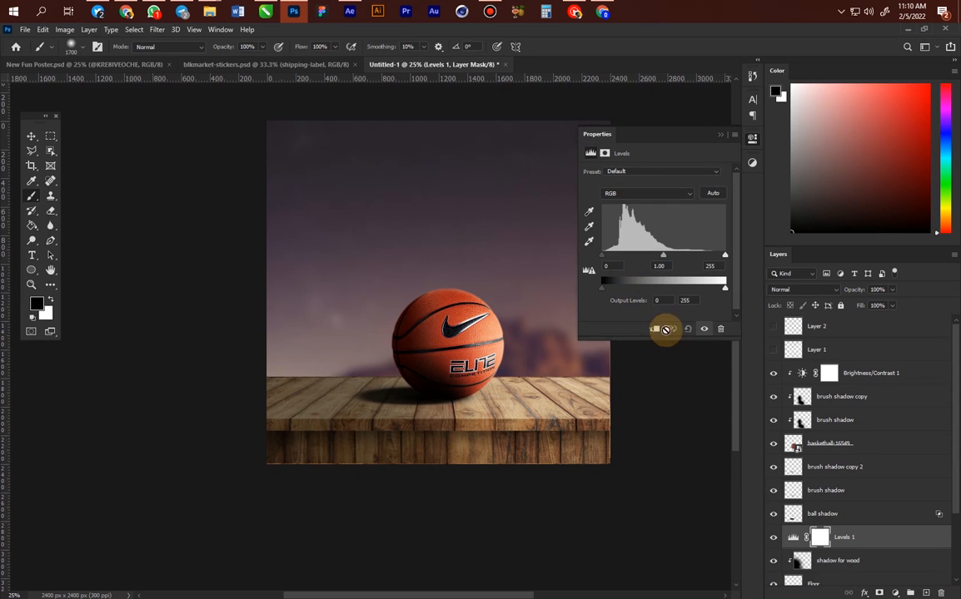
{"action": "left_click", "coordinate": [654, 330]}
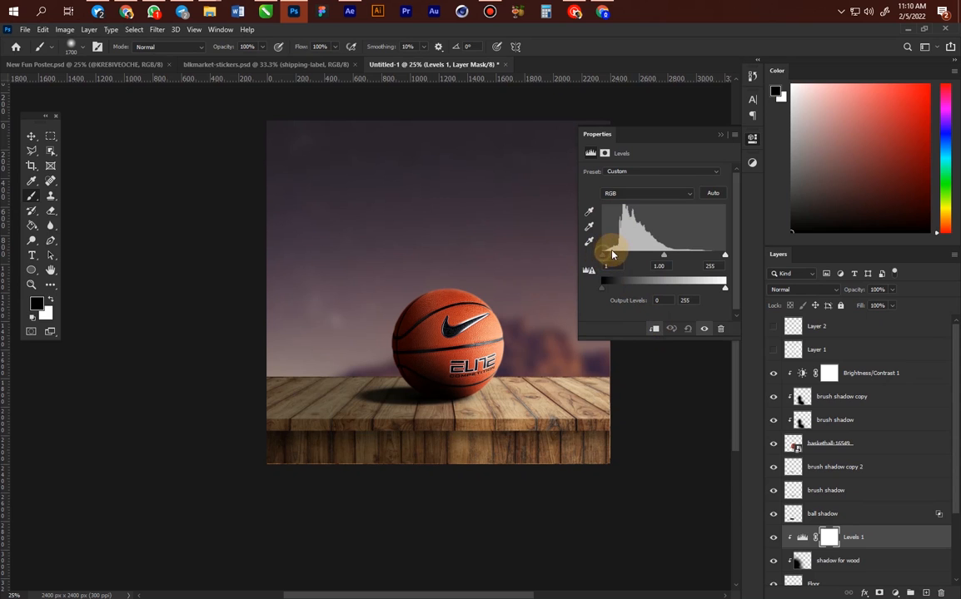
{"action": "left_click_drag", "start_coordinate": [612, 255], "coordinate": [616, 254]}
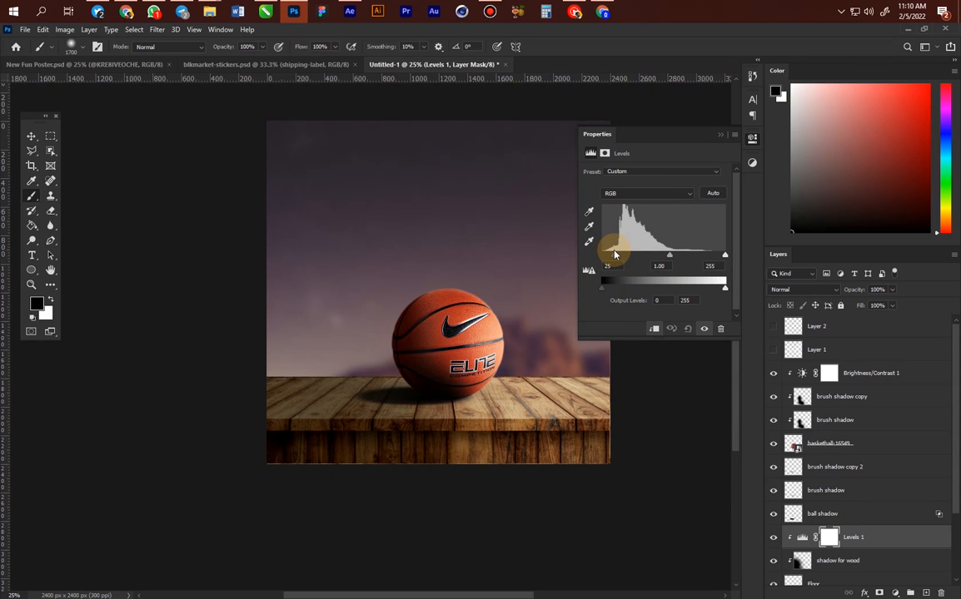
{"action": "left_click", "coordinate": [721, 135]}
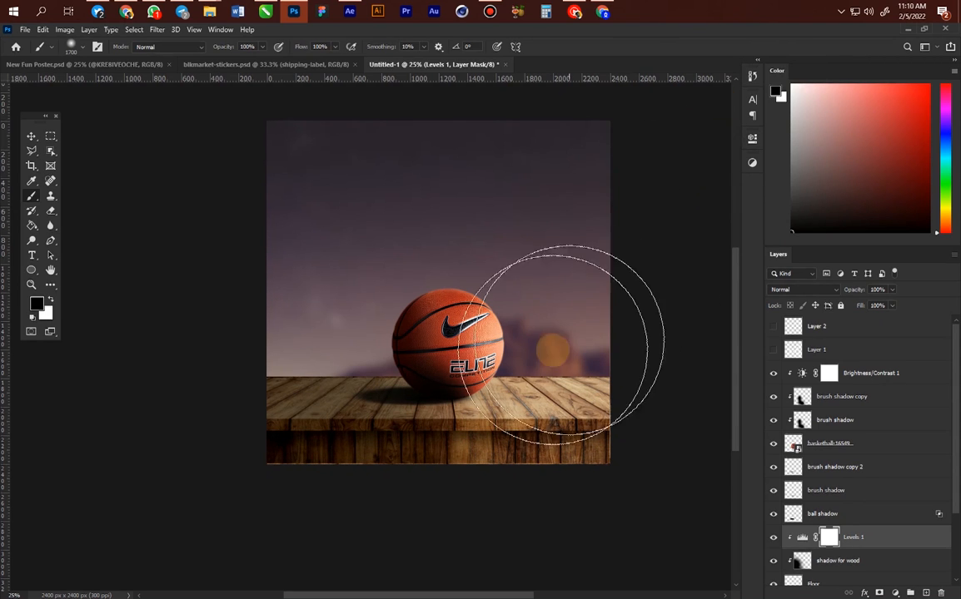
Examine the darkened table together with the ball and background
{"action": "key", "text": "z"}
{"action": "left_click", "coordinate": [493, 293], "text": "alt"}
{"action": "left_click", "coordinate": [466, 260]}
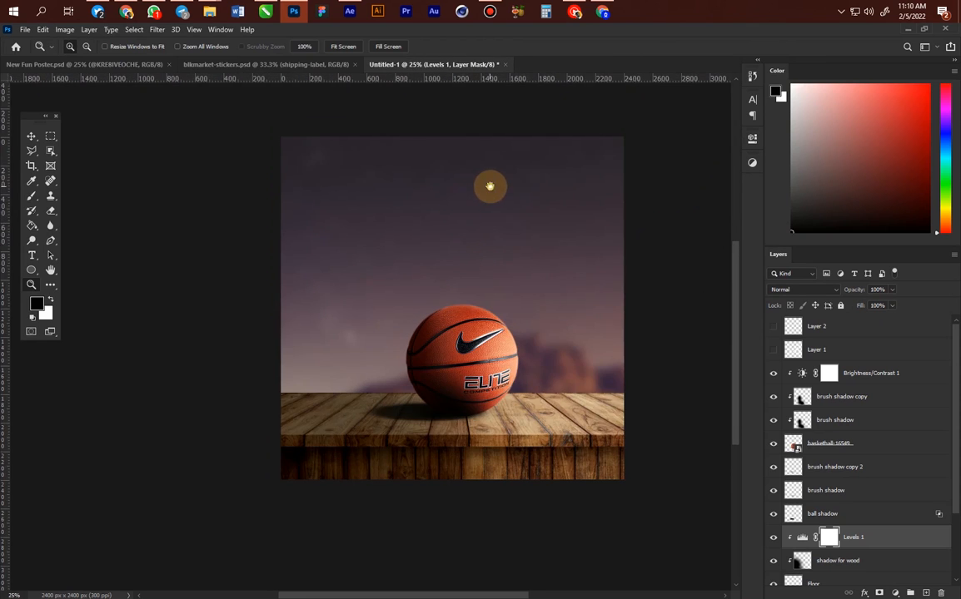
{"action": "left_click_drag", "start_coordinate": [489, 186], "coordinate": [463, 226]}
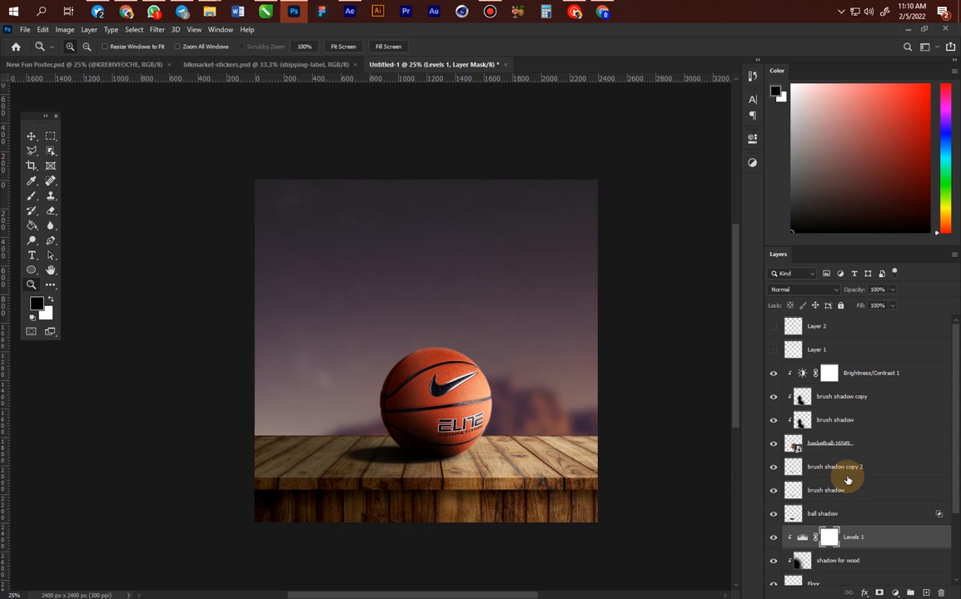
{"action": "left_click_drag", "start_coordinate": [532, 382], "coordinate": [543, 289]}
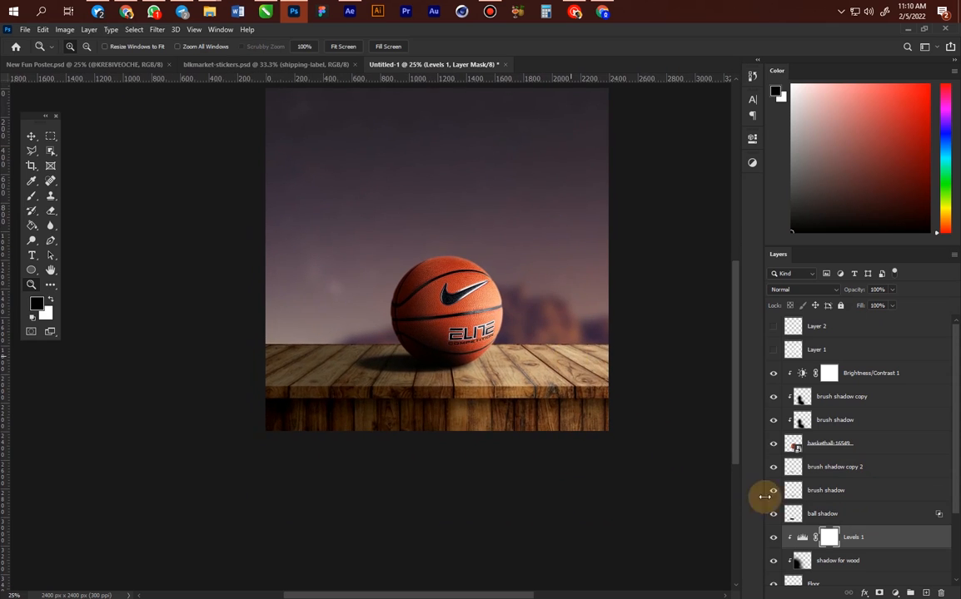
{"action": "left_click_drag", "start_coordinate": [570, 235], "coordinate": [576, 316]}
{"action": "left_click_drag", "start_coordinate": [567, 409], "coordinate": [545, 346]}
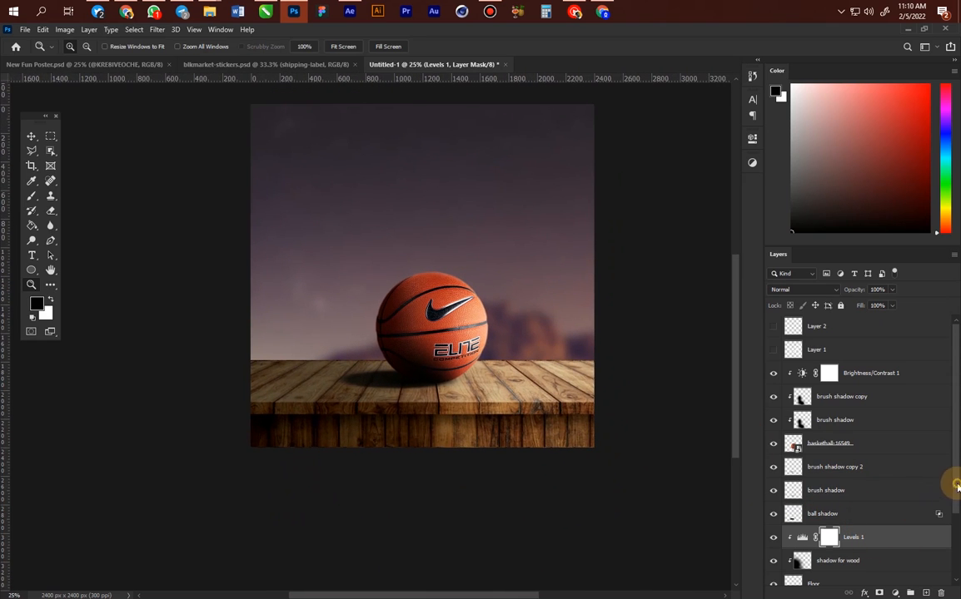
Duplicate the shadow for wood layer and clip the copy to the Floor layer
{"action": "scroll", "coordinate": [956, 485], "scroll_direction": "down", "scroll_amount": 3}
{"action": "left_click", "coordinate": [865, 488]}
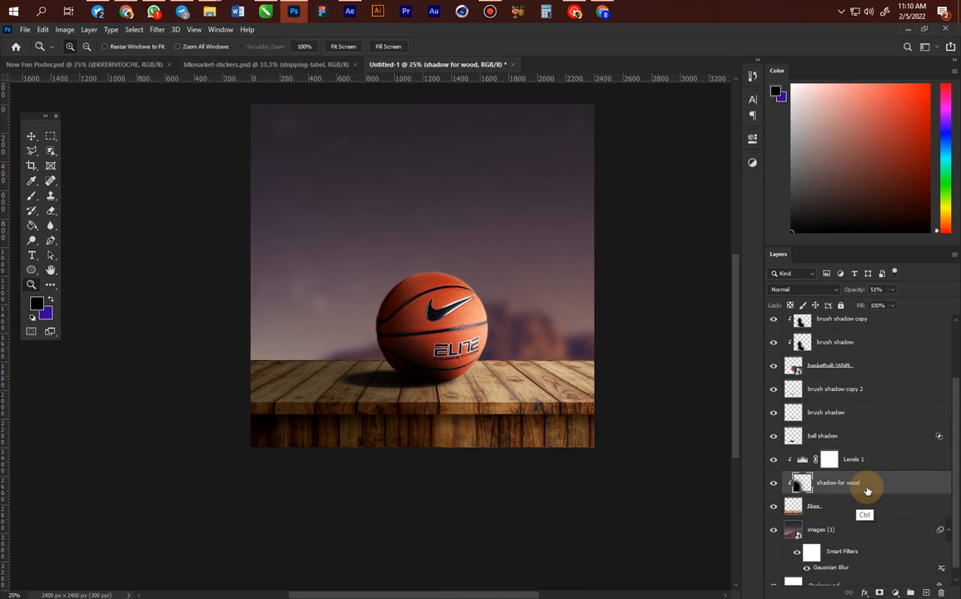
{"action": "key", "text": "ctrl+j"}
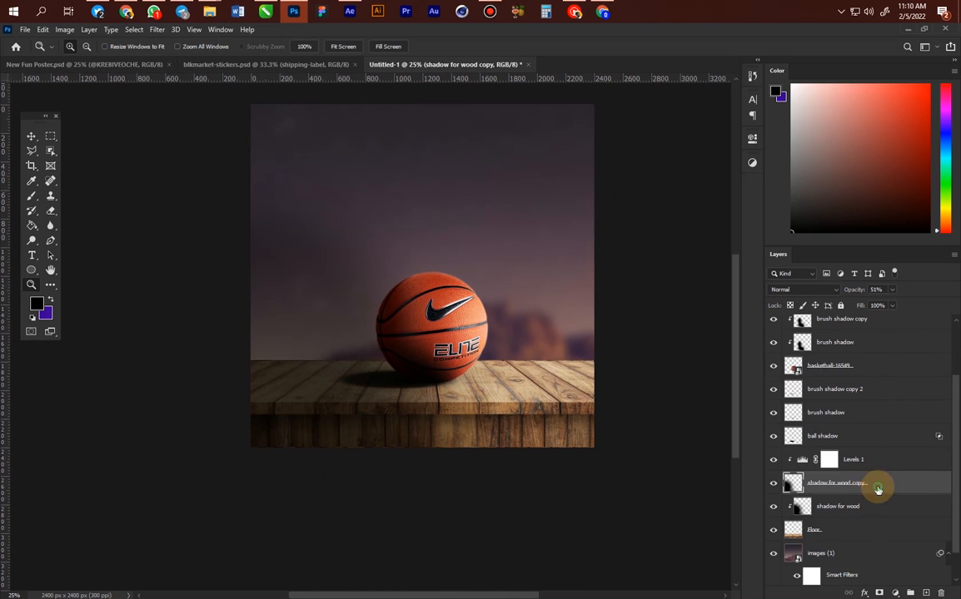
{"action": "right_click", "coordinate": [877, 486]}
{"action": "left_click", "coordinate": [779, 337]}
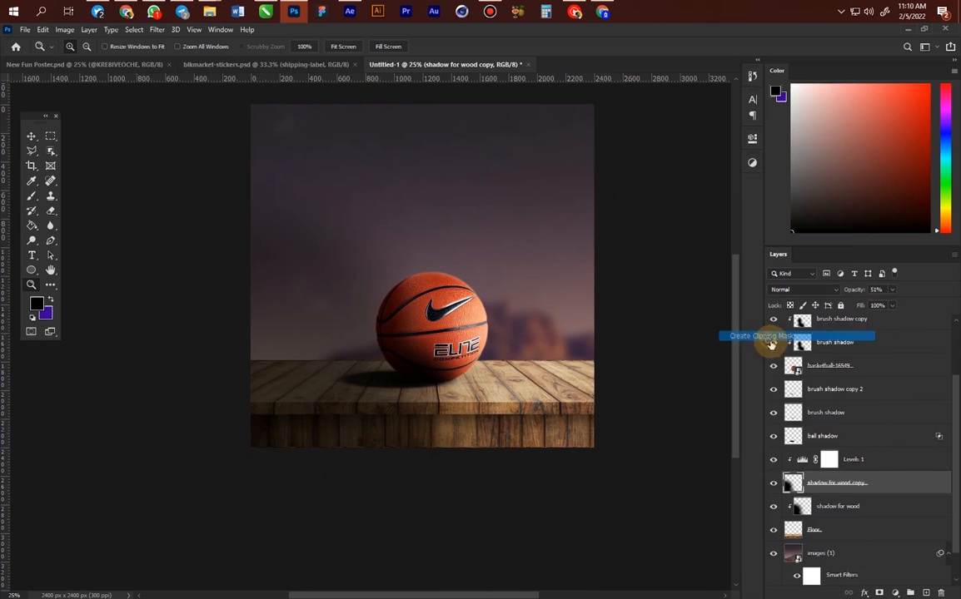
Set the shadow for wood copy's blend mode to Overlay and lower its fill to about 12%
{"action": "left_click", "coordinate": [800, 290]}
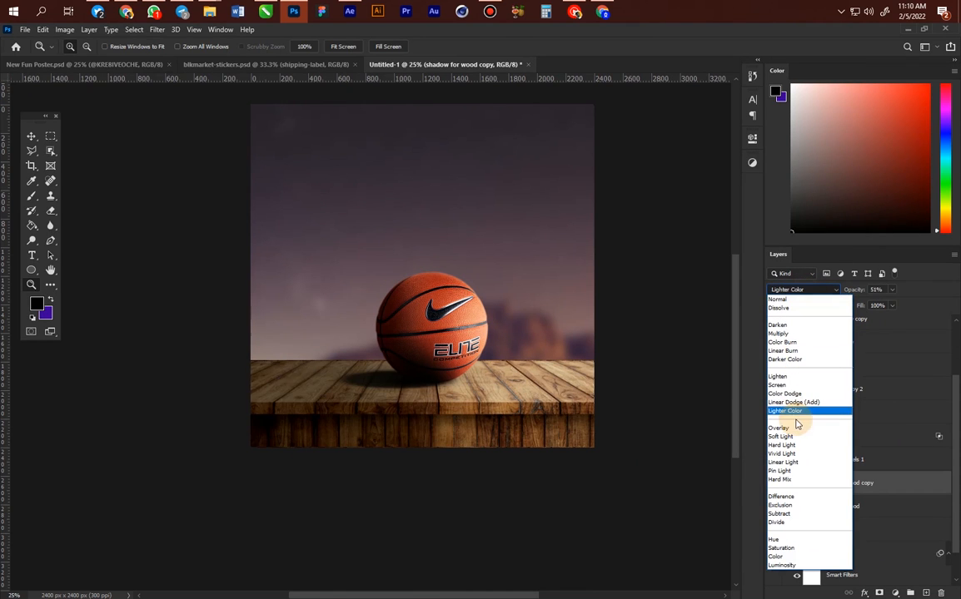
{"action": "left_click", "coordinate": [796, 428]}
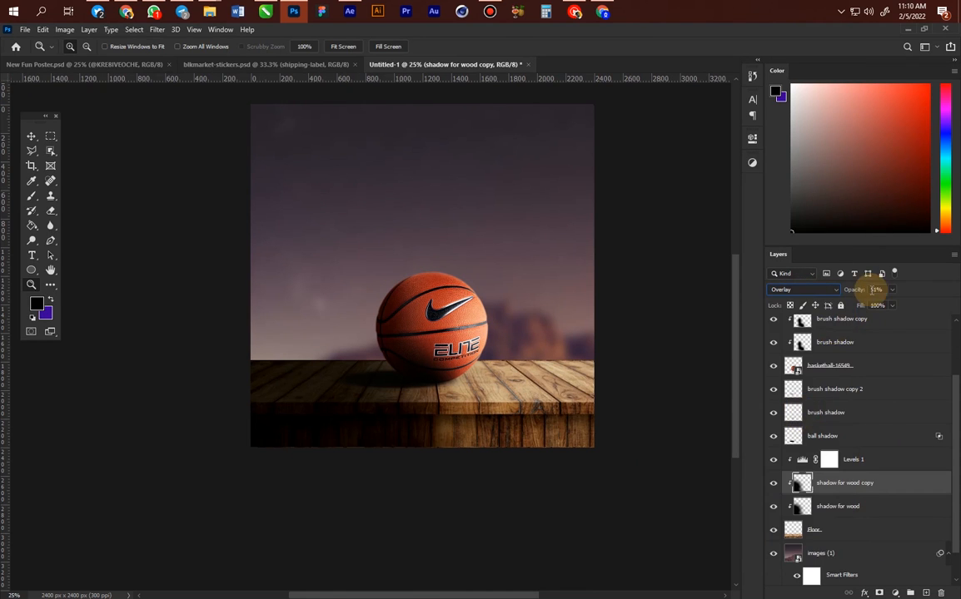
{"action": "left_click_drag", "start_coordinate": [892, 307], "coordinate": [862, 320]}
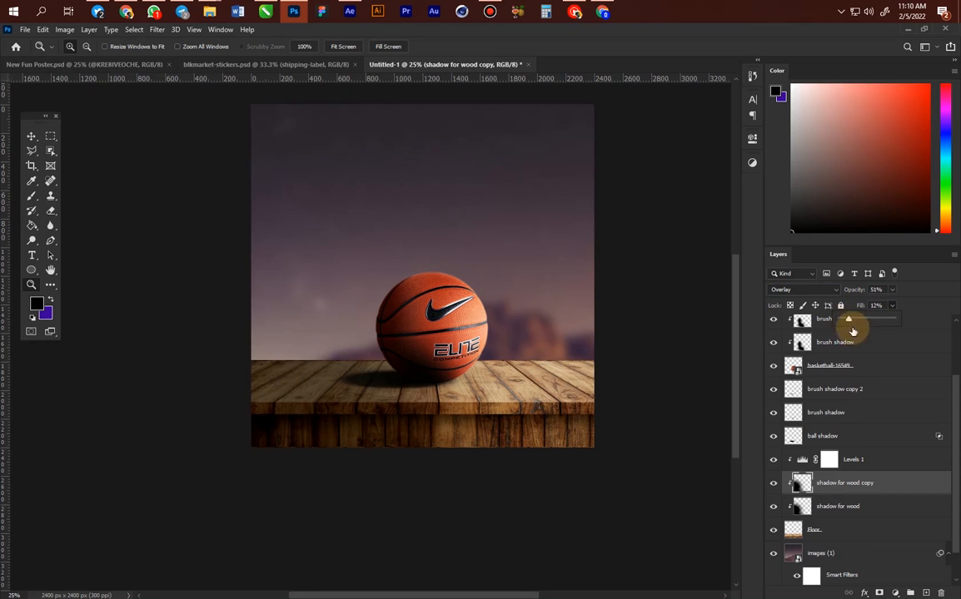
Add a Brightness/Contrast adjustment clipped to the table above Levels 1, with brightness about 48 and contrast about 28
{"action": "left_click", "coordinate": [866, 461]}
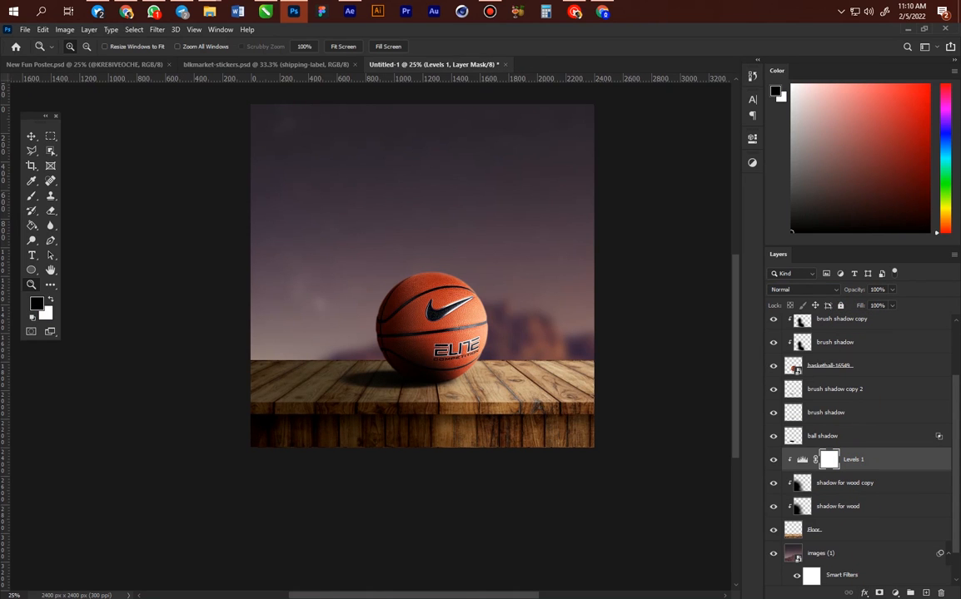
{"action": "left_click", "coordinate": [895, 593]}
{"action": "left_click", "coordinate": [882, 429]}
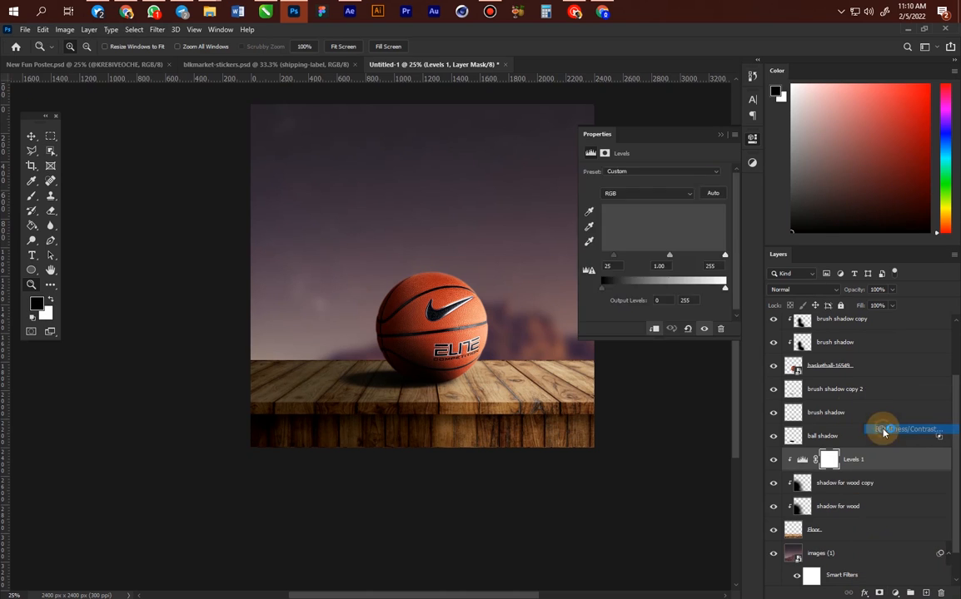
{"action": "left_click", "coordinate": [655, 328]}
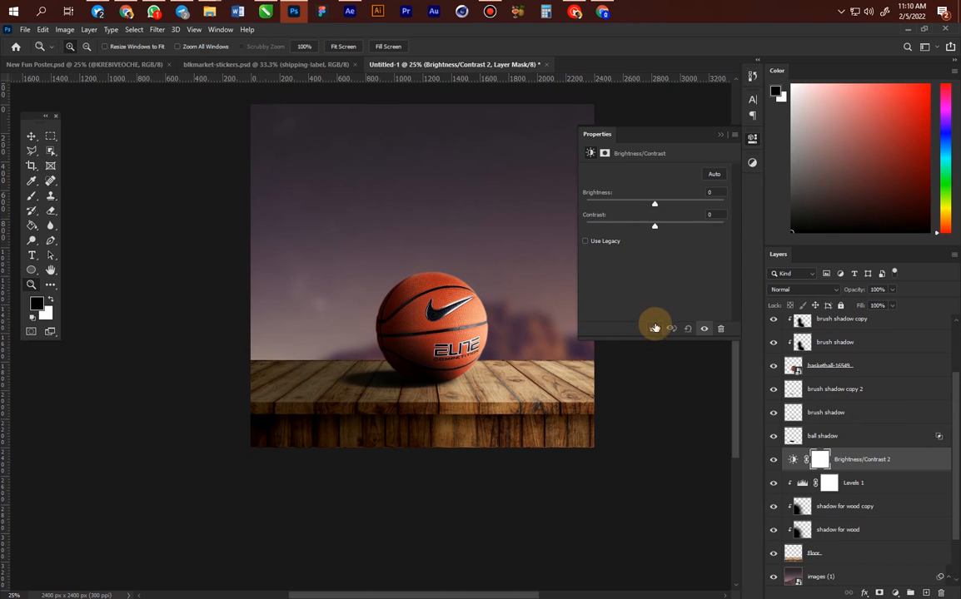
{"action": "left_click_drag", "start_coordinate": [656, 205], "coordinate": [676, 223]}
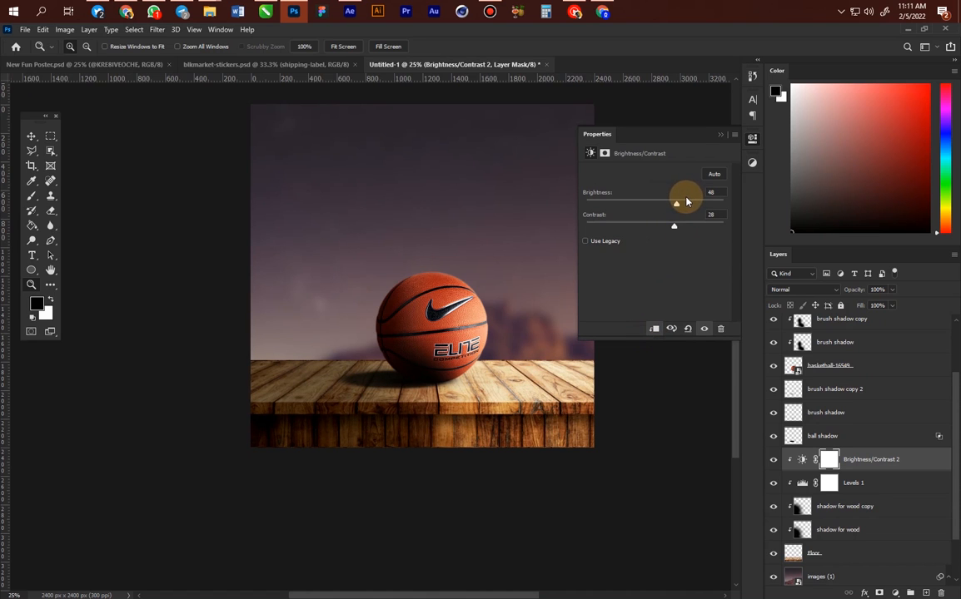
{"action": "left_click", "coordinate": [720, 134]}
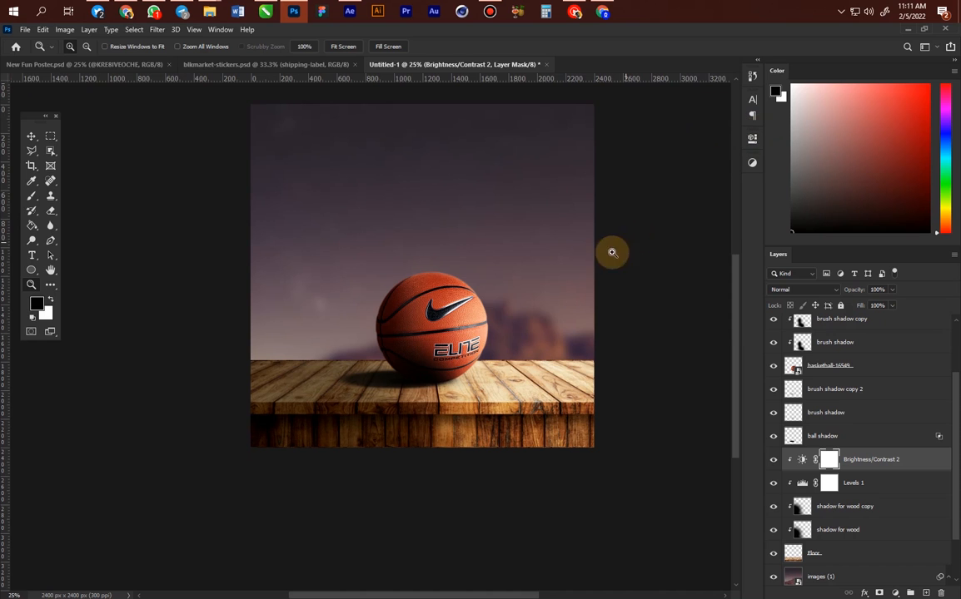
Add a Levels adjustment above the images (1) background layer with the black input level at 30
{"action": "left_click", "coordinate": [450, 223], "text": "alt"}
{"action": "left_click_drag", "start_coordinate": [458, 192], "coordinate": [443, 265]}
{"action": "left_click", "coordinate": [443, 265]}
{"action": "left_click_drag", "start_coordinate": [446, 312], "coordinate": [457, 230]}
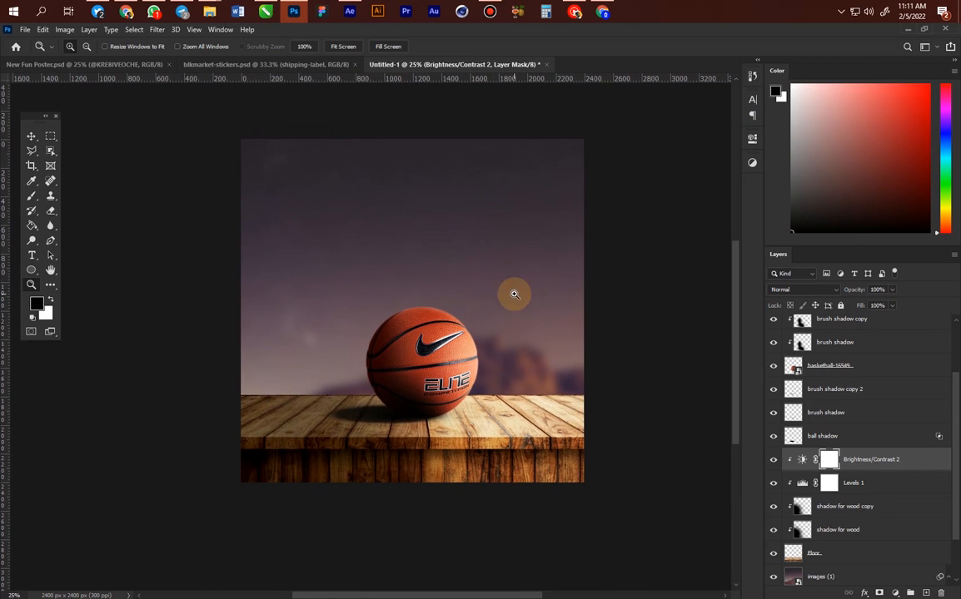
{"action": "left_click_drag", "start_coordinate": [956, 385], "coordinate": [956, 423]}
{"action": "left_click", "coordinate": [841, 518]}
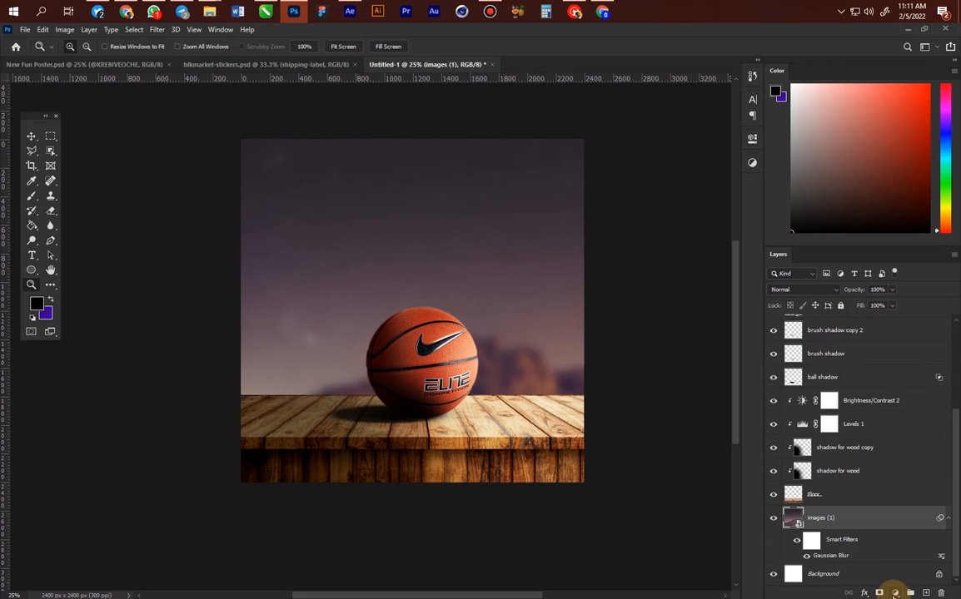
{"action": "left_click", "coordinate": [895, 592]}
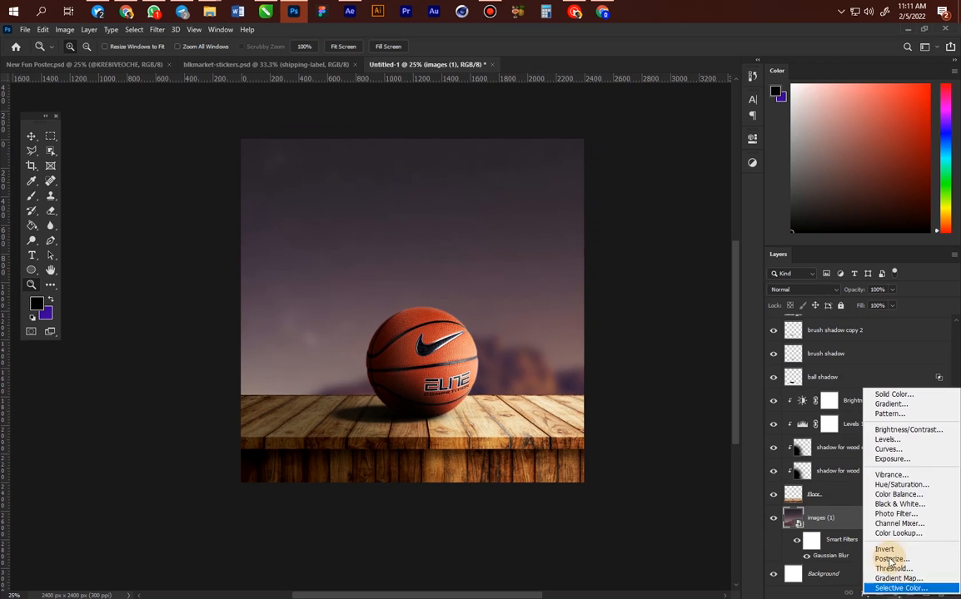
{"action": "left_click", "coordinate": [880, 447]}
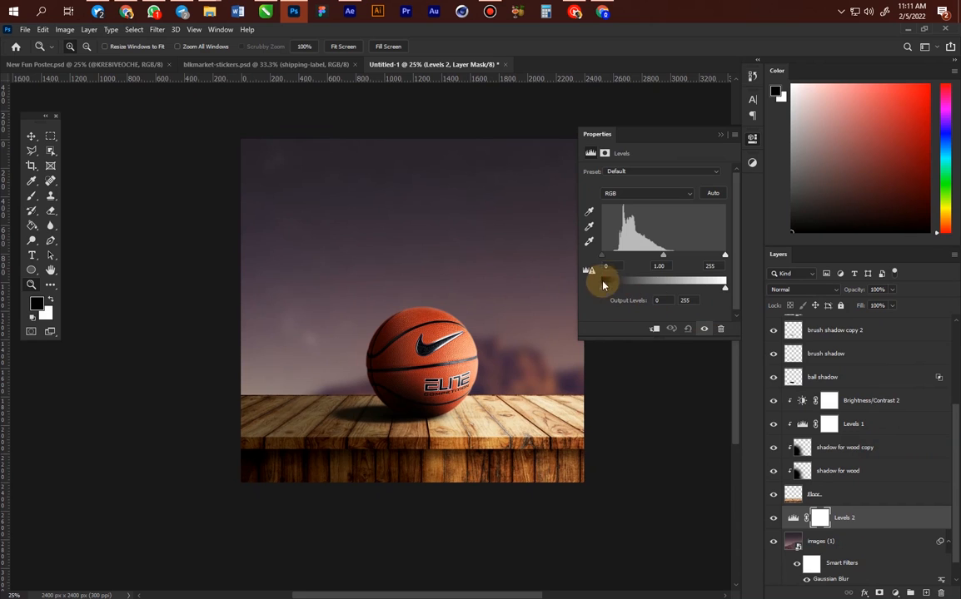
{"action": "left_click_drag", "start_coordinate": [602, 254], "coordinate": [617, 254]}
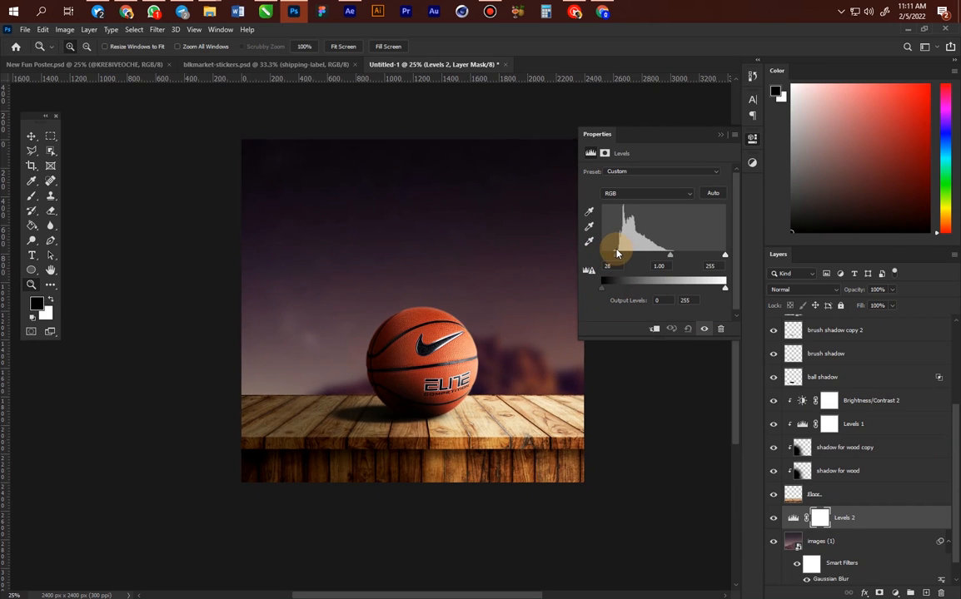
{"action": "left_click", "coordinate": [720, 135]}
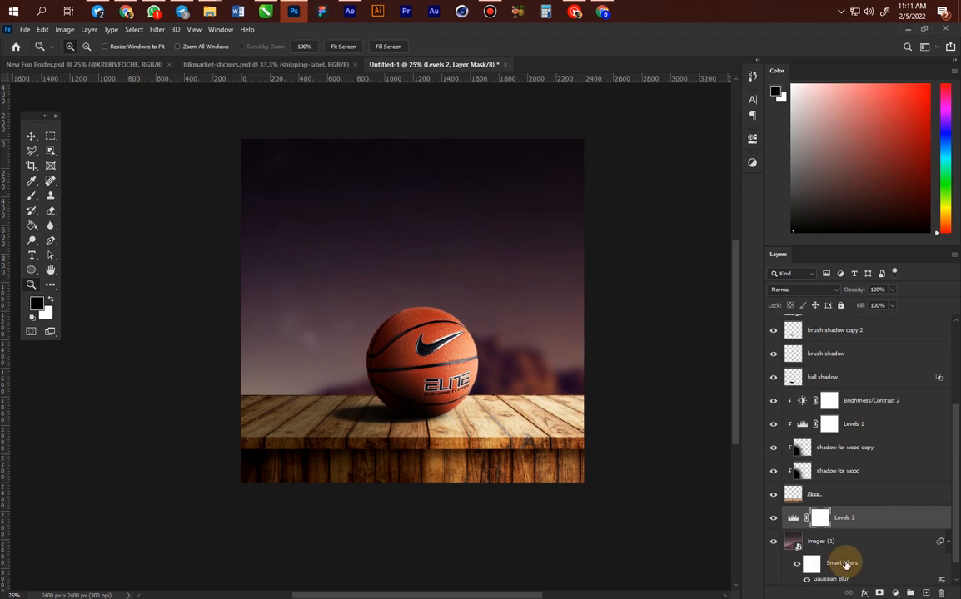
{"action": "double_click", "coordinate": [820, 518]}
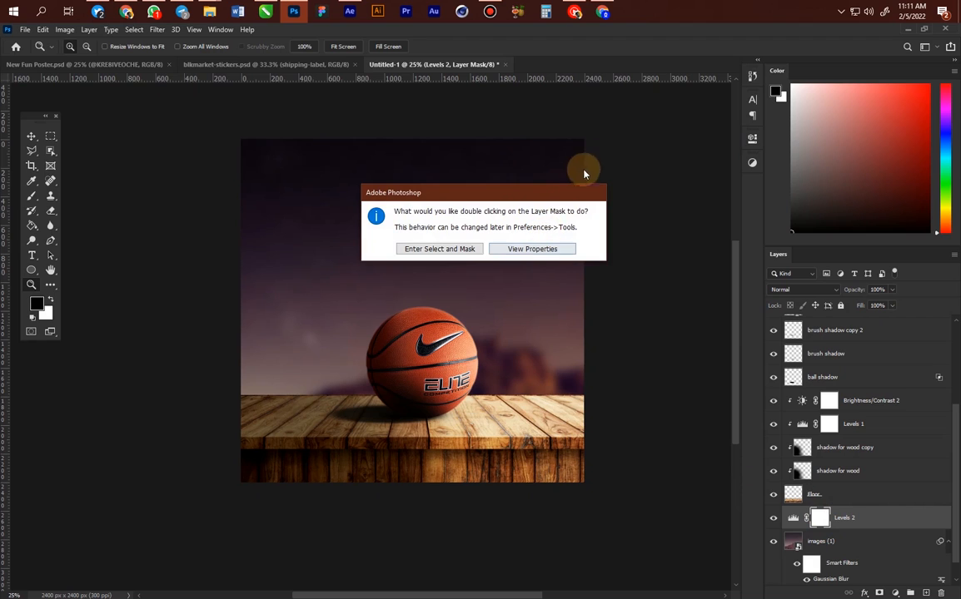
{"action": "left_click", "coordinate": [550, 254]}
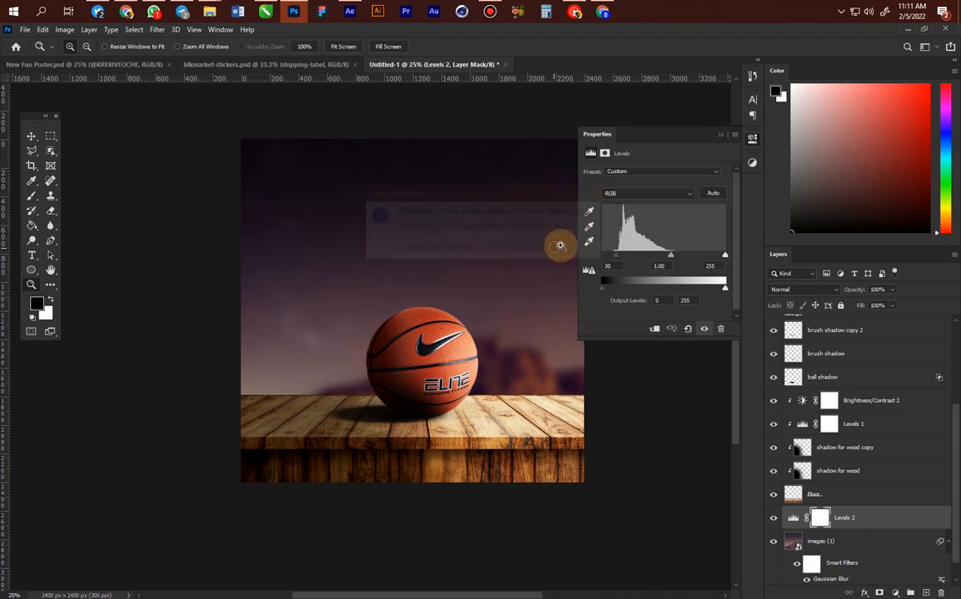
{"action": "left_click", "coordinate": [719, 135]}
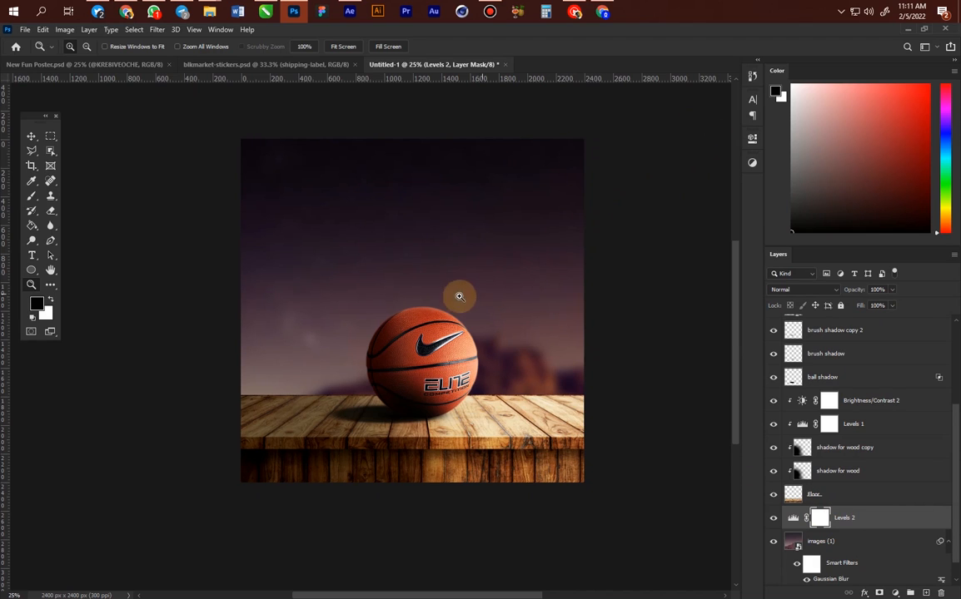
Mask Levels 2 off the right side of the sky with a soft black 1700 px brush and lower its fill to 55%
{"action": "key", "text": "b"}
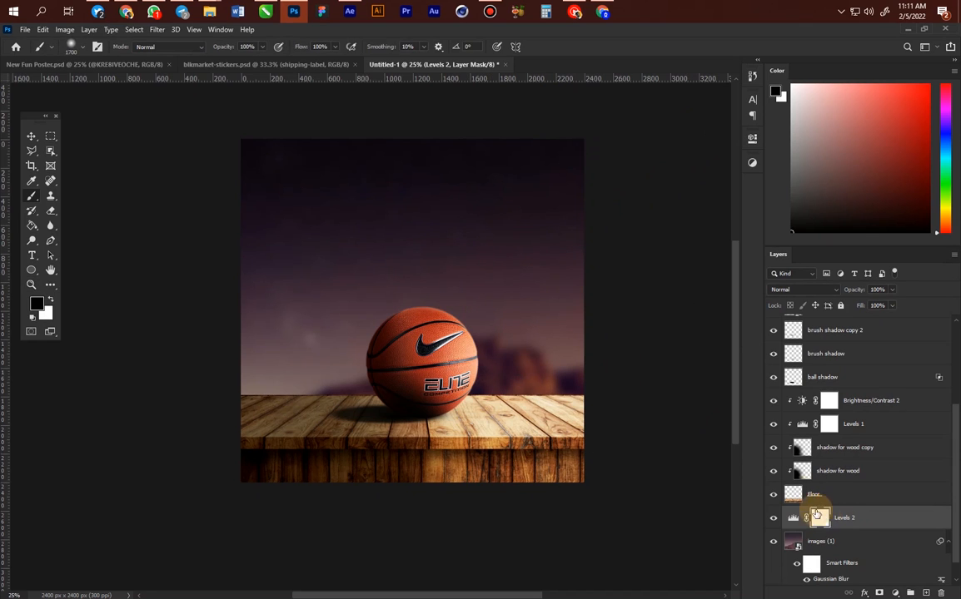
{"action": "mouse_move", "coordinate": [543, 259]}
{"action": "left_mouse_down"}
{"action": "mouse_move", "coordinate": [546, 314]}
{"action": "mouse_move", "coordinate": [537, 332]}
{"action": "mouse_move", "coordinate": [518, 277]}
{"action": "mouse_move", "coordinate": [521, 264]}
{"action": "mouse_move", "coordinate": [542, 257]}
{"action": "mouse_move", "coordinate": [563, 252]}
{"action": "mouse_move", "coordinate": [553, 322]}
{"action": "mouse_move", "coordinate": [597, 318]}
{"action": "left_mouse_up"}
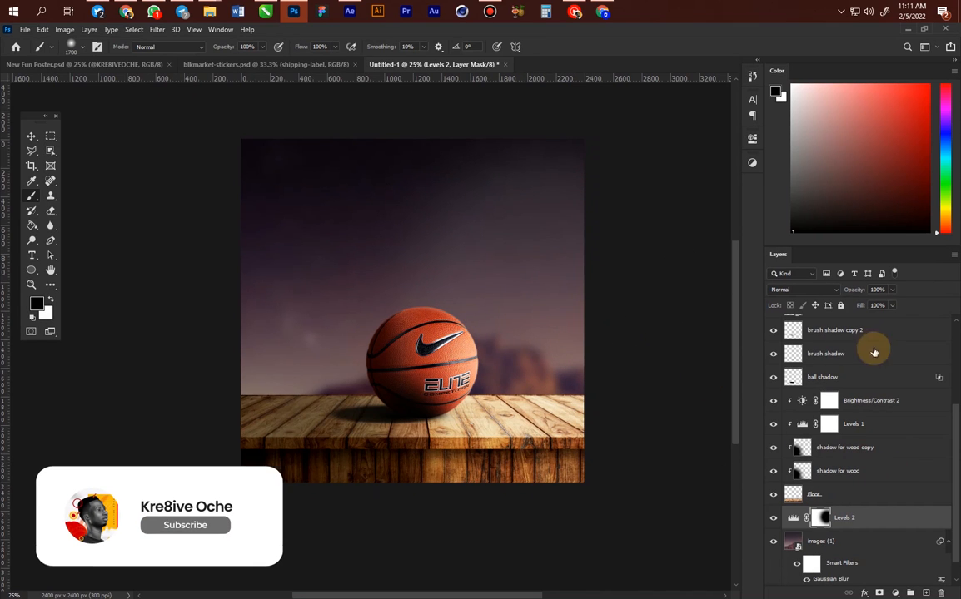
{"action": "left_click_drag", "start_coordinate": [890, 321], "coordinate": [877, 320]}
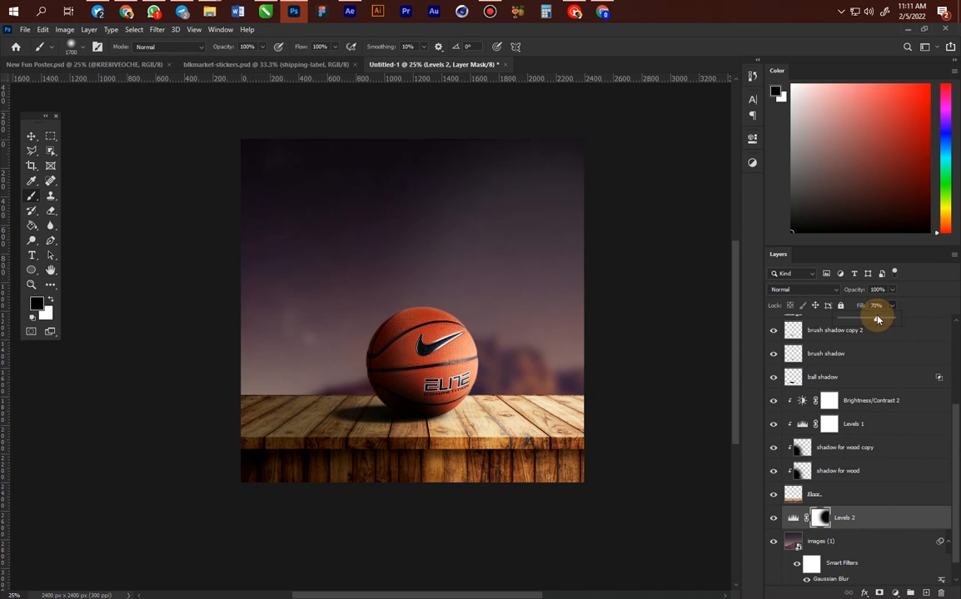
{"action": "left_click_drag", "start_coordinate": [871, 321], "coordinate": [869, 321]}
Group all layers from Brightness/Contrast 1 down to images (1)
{"action": "key", "text": "z"}
{"action": "left_click", "coordinate": [430, 275], "text": "alt"}
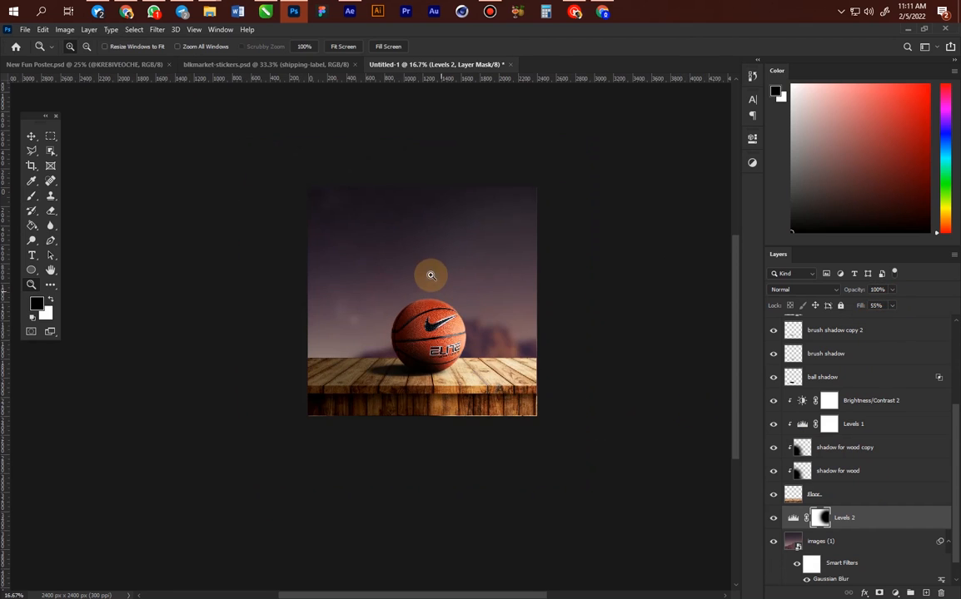
{"action": "left_click", "coordinate": [430, 275]}
{"action": "left_click_drag", "start_coordinate": [452, 266], "coordinate": [452, 305]}
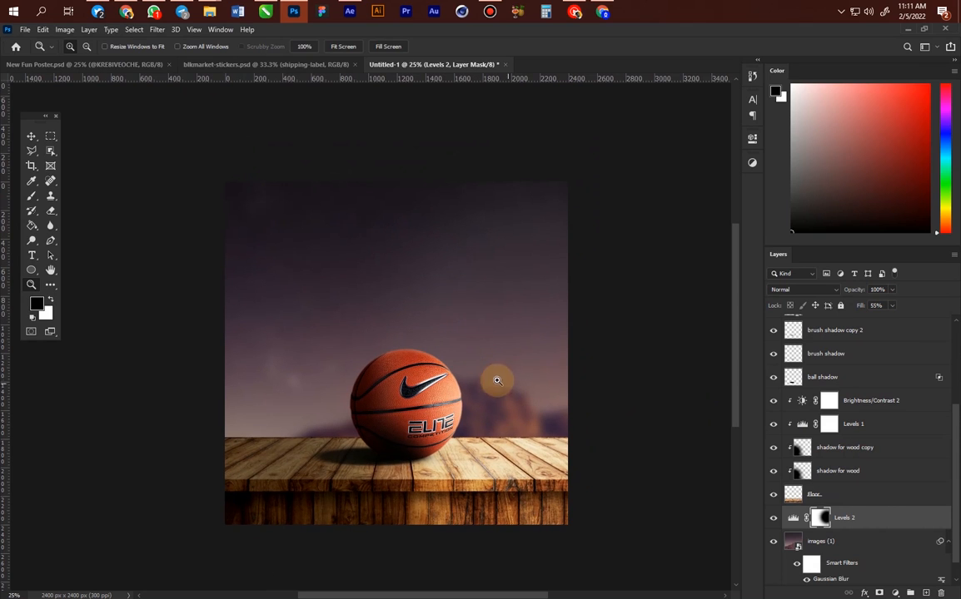
{"action": "mouse_move", "coordinate": [954, 487]}
{"action": "left_mouse_down"}
{"action": "mouse_move", "coordinate": [953, 414]}
{"action": "mouse_move", "coordinate": [858, 328]}
{"action": "left_mouse_up"}
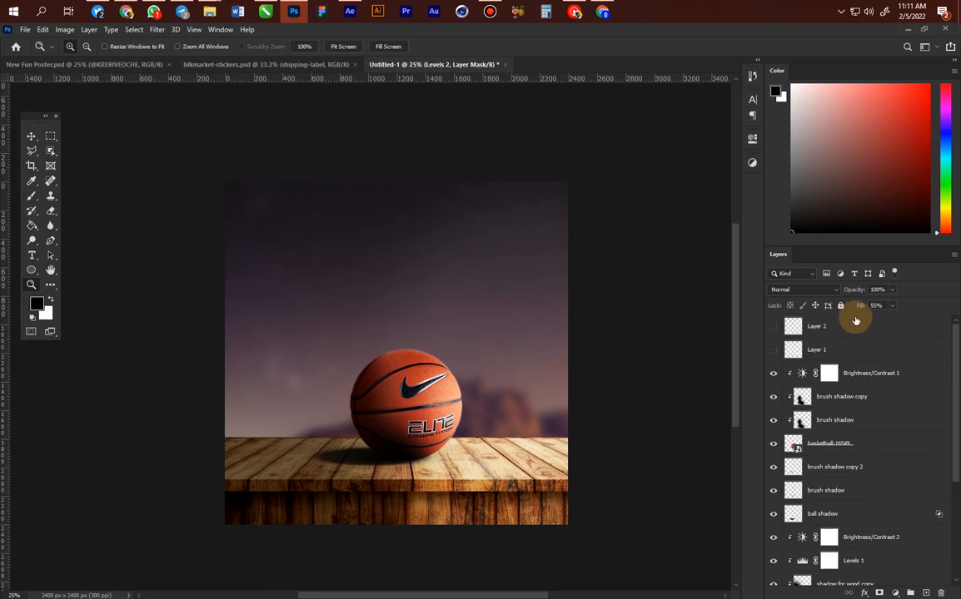
{"action": "left_click", "coordinate": [853, 370]}
{"action": "left_click_drag", "start_coordinate": [954, 414], "coordinate": [940, 524]}
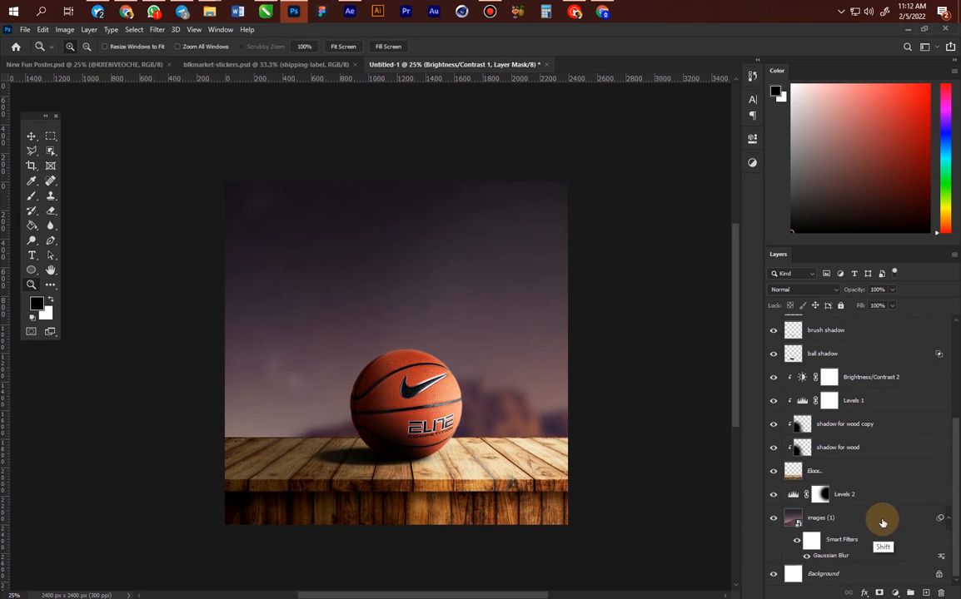
{"action": "left_click", "coordinate": [900, 513], "text": "shift"}
{"action": "key", "text": "ctrl+g"}
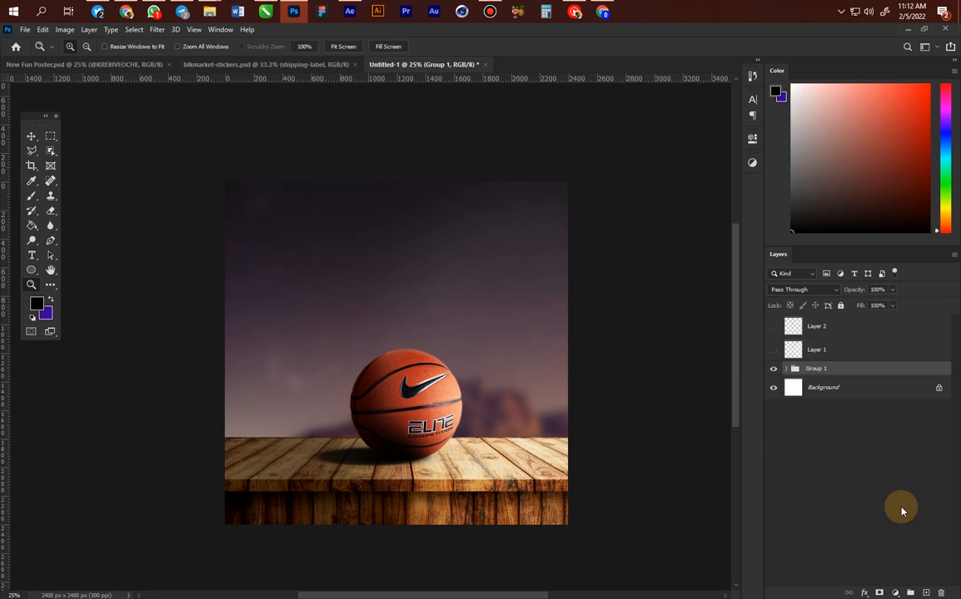
Rename the new layer group as All
{"action": "left_click", "coordinate": [817, 349]}
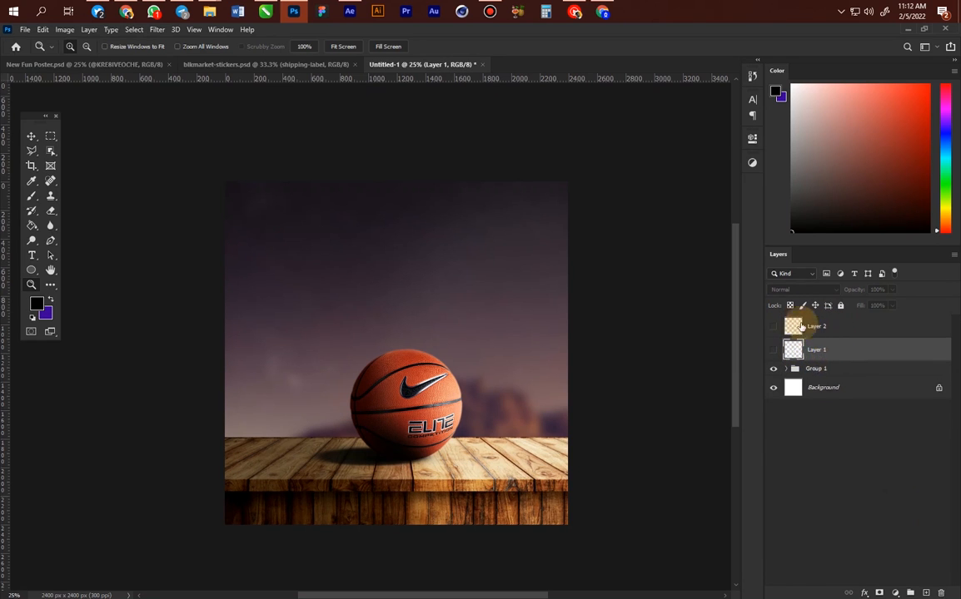
{"action": "double_click", "coordinate": [817, 368]}
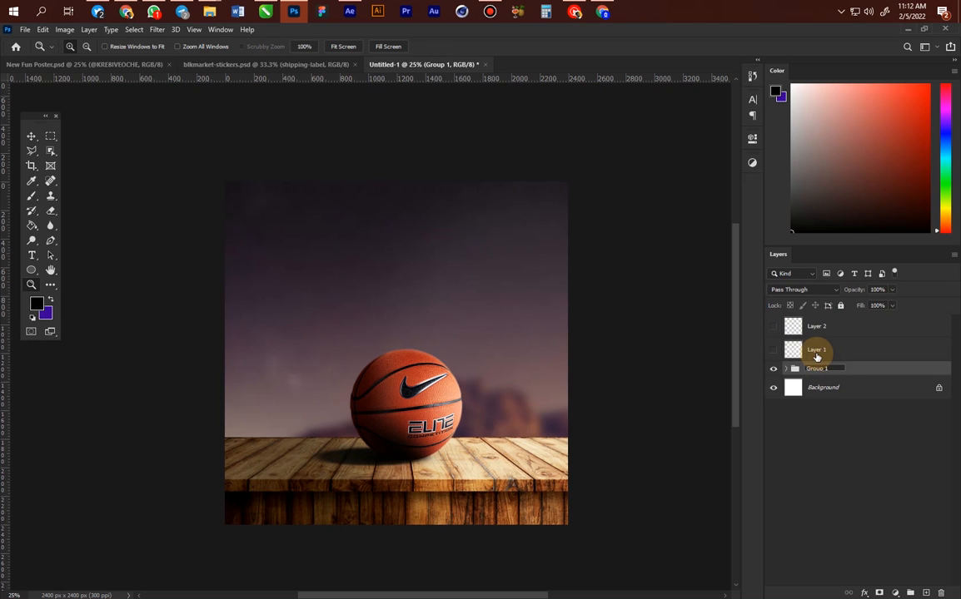
{"action": "type", "text": "All"}
{"action": "key", "text": "Return"}
Duplicate the All group and convert the copy for smart filters
{"action": "key", "text": "ctrl+j"}
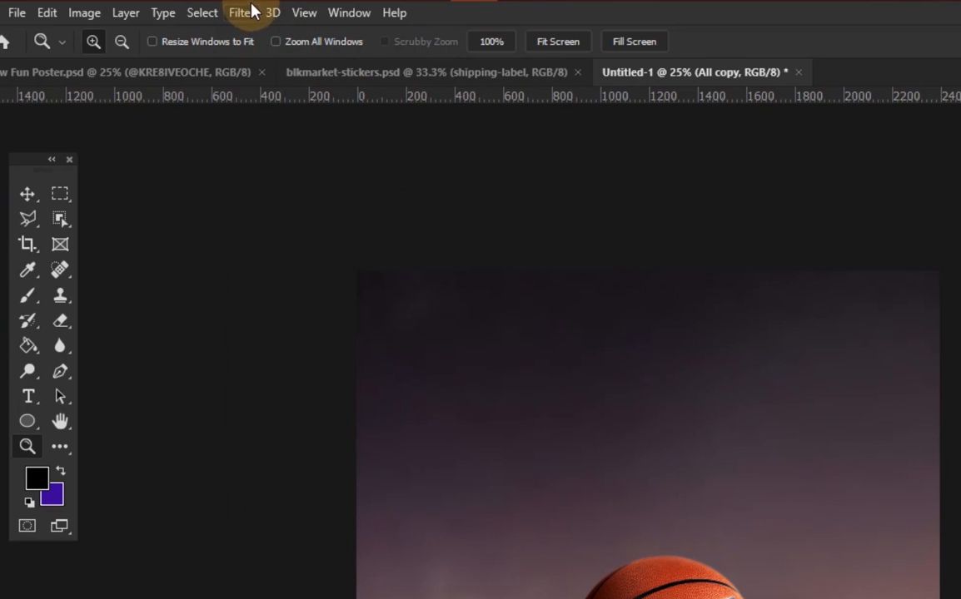
{"action": "left_click", "coordinate": [241, 13]}
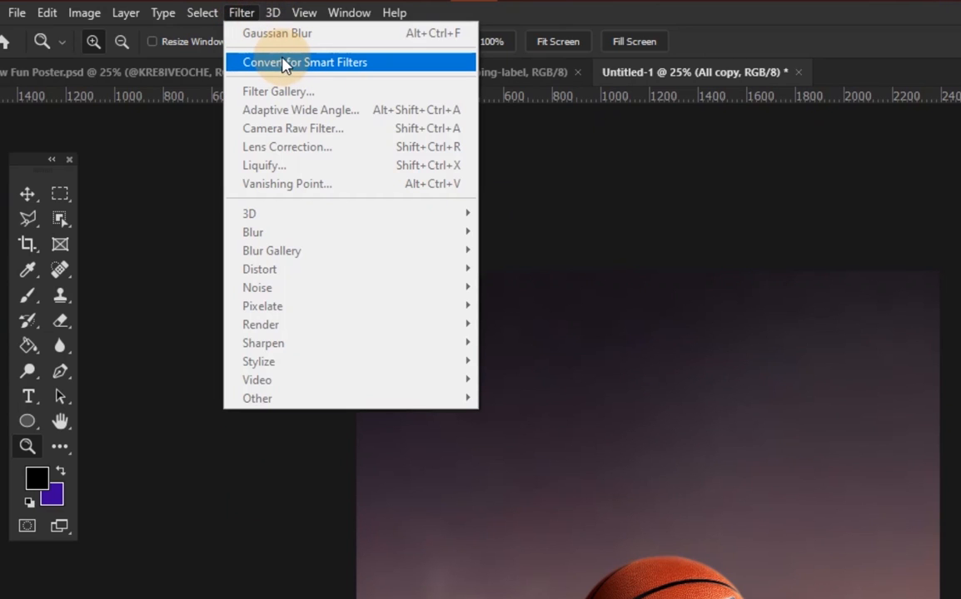
{"action": "left_click", "coordinate": [283, 63]}
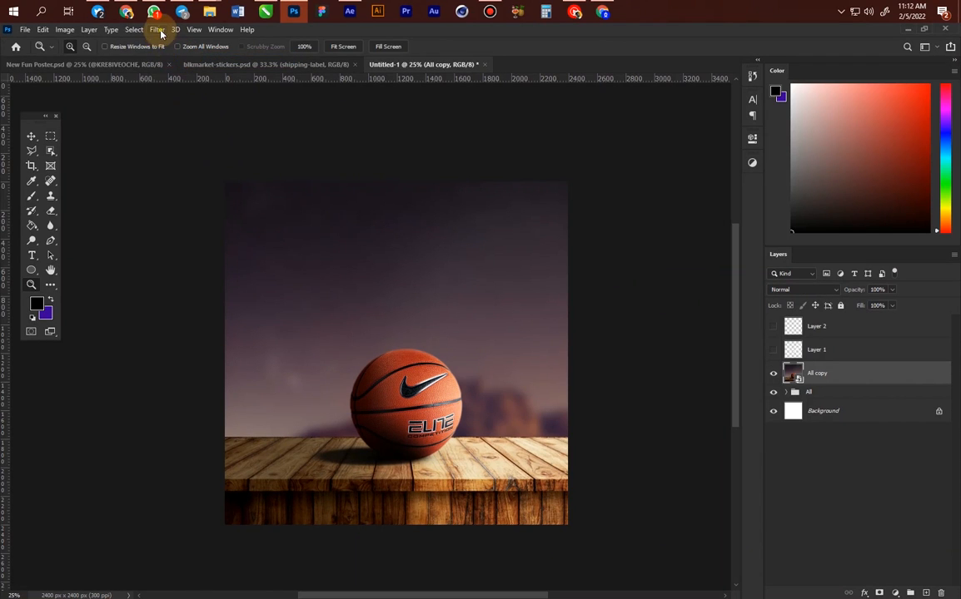
Start a Camera Raw filter on the All copy layer with contrast +16, whites -100 and highlights +23
{"action": "left_click", "coordinate": [157, 29]}
{"action": "left_click", "coordinate": [200, 98]}
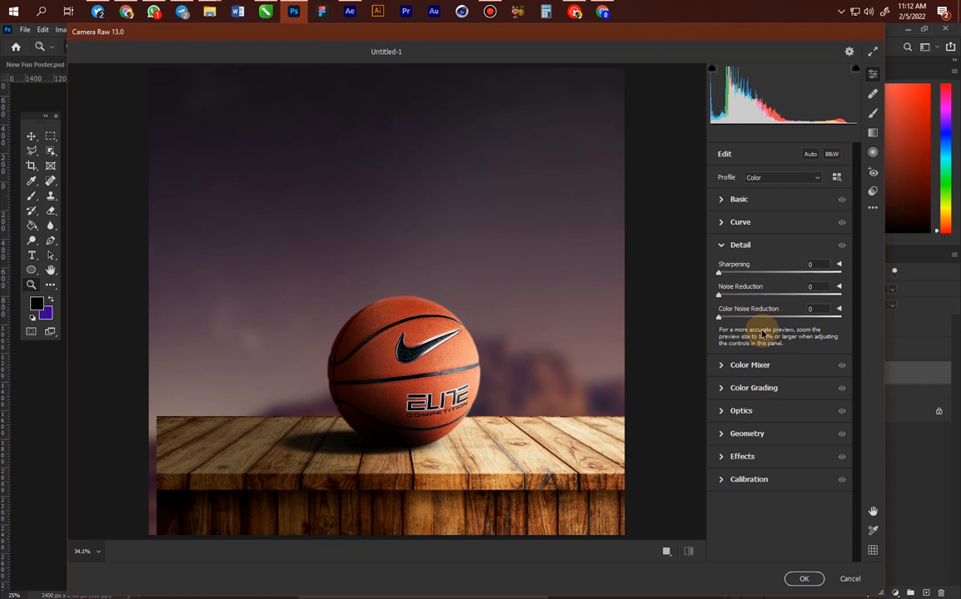
{"action": "left_click", "coordinate": [749, 199]}
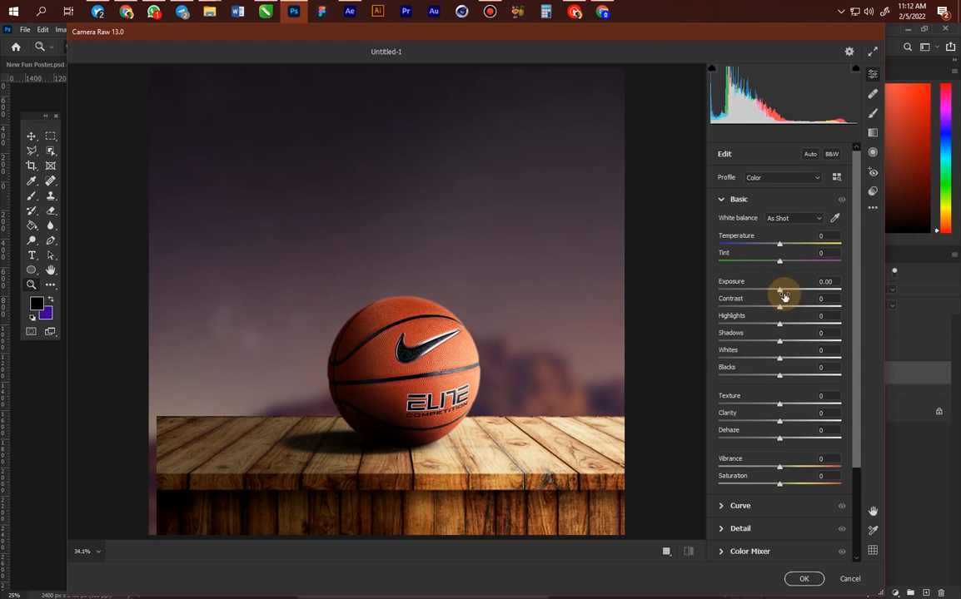
{"action": "left_click_drag", "start_coordinate": [782, 309], "coordinate": [790, 308]}
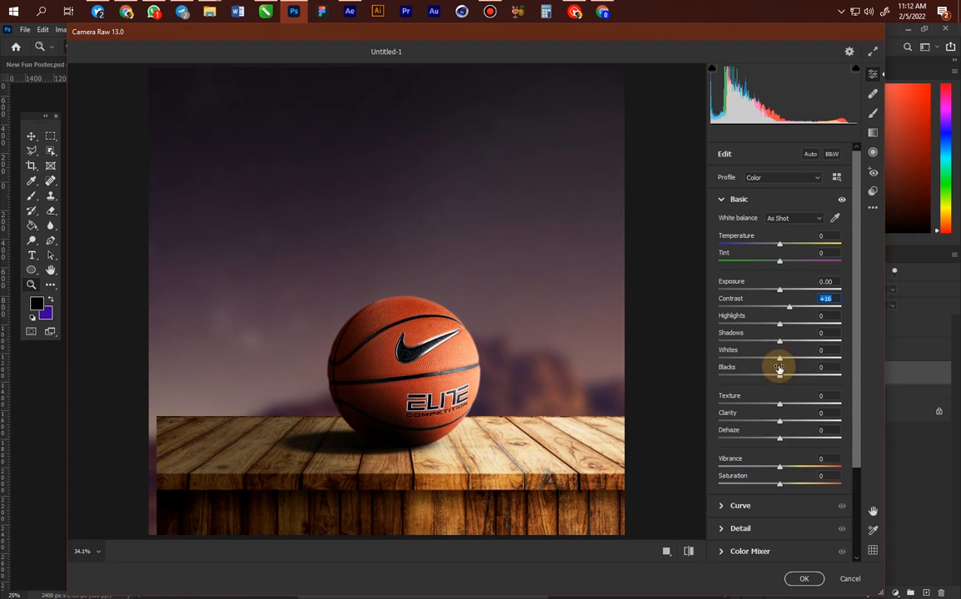
{"action": "left_click_drag", "start_coordinate": [780, 363], "coordinate": [721, 359]}
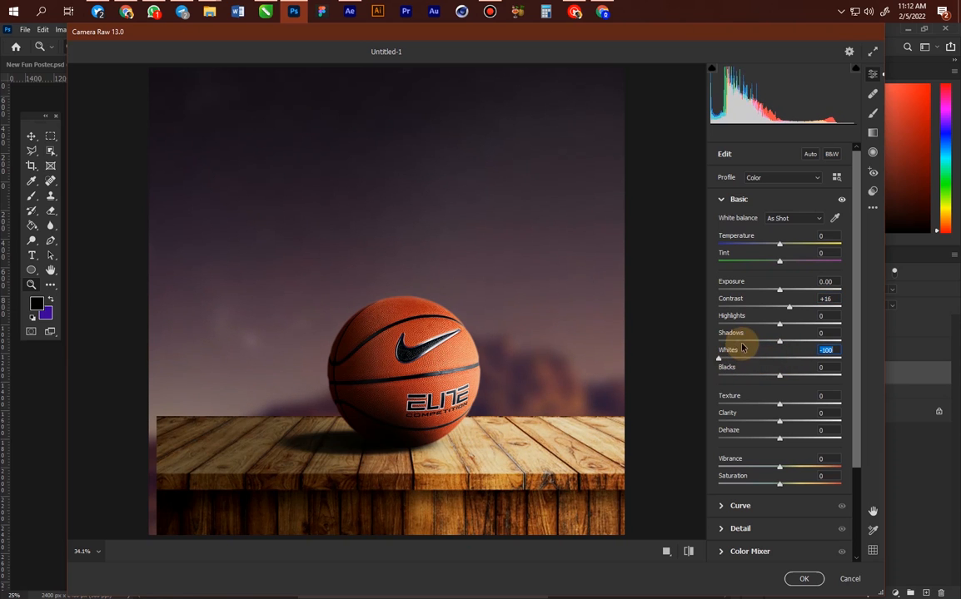
{"action": "left_click_drag", "start_coordinate": [778, 324], "coordinate": [791, 324]}
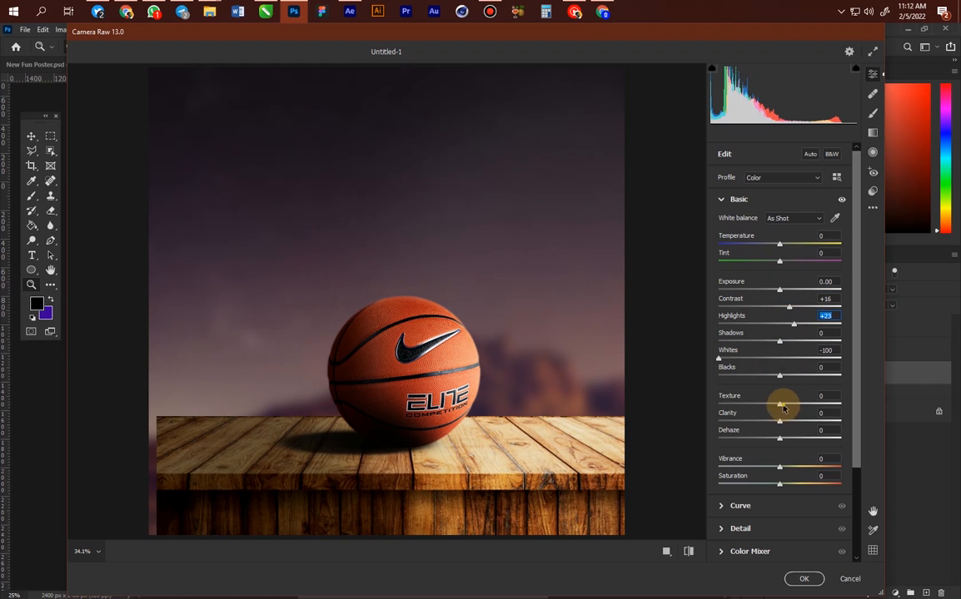
Raise the Camera Raw texture to +39 and the clarity to +41
{"action": "left_click_drag", "start_coordinate": [782, 408], "coordinate": [807, 401]}
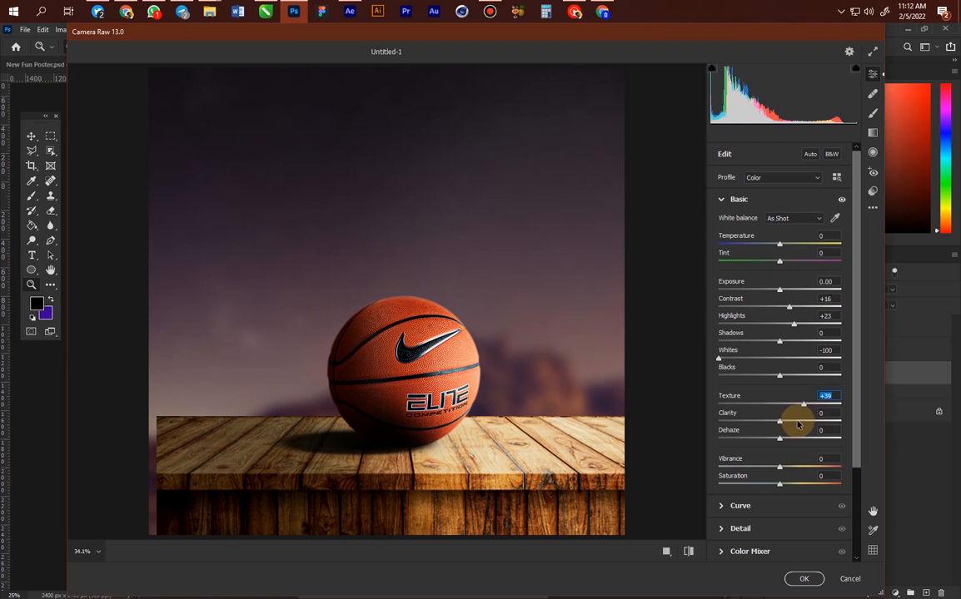
{"action": "left_click_drag", "start_coordinate": [781, 425], "coordinate": [801, 422]}
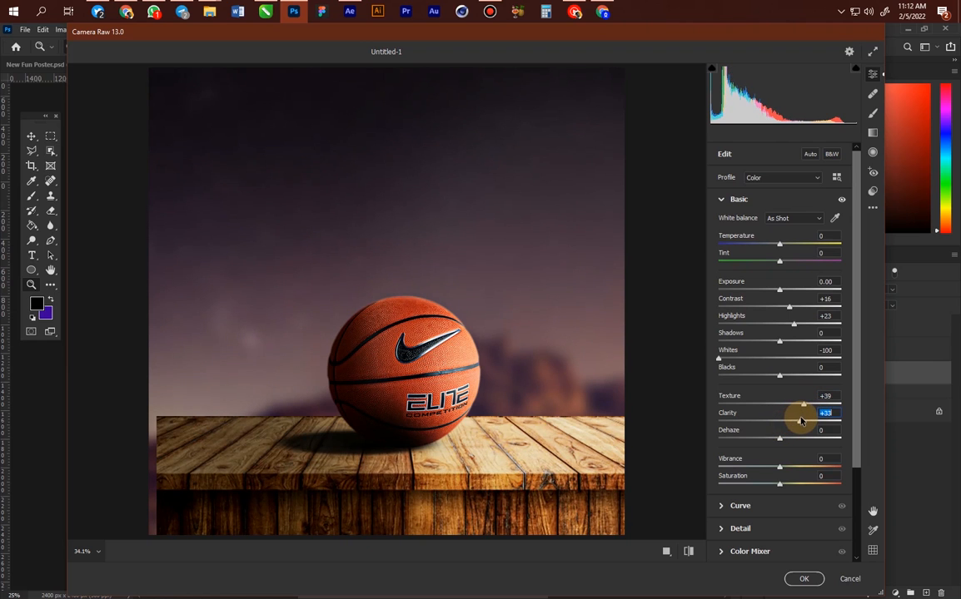
{"action": "left_click_drag", "start_coordinate": [806, 422], "coordinate": [804, 422]}
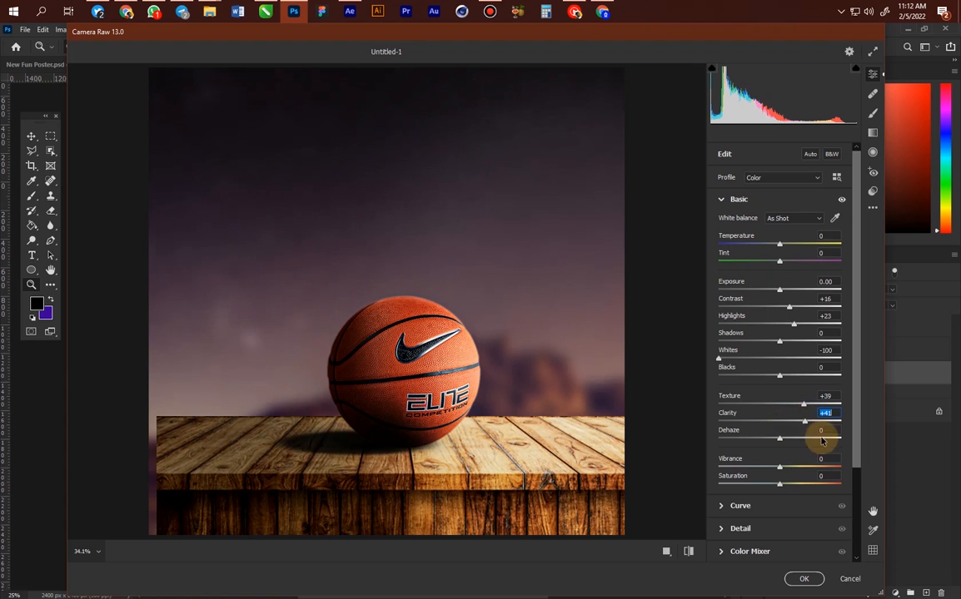
Color grade the midtones orange at about hue 21, saturation 45, and the shadows blue at hue 233, saturation 46
{"action": "scroll", "coordinate": [858, 372], "scroll_direction": "down", "scroll_amount": 3}
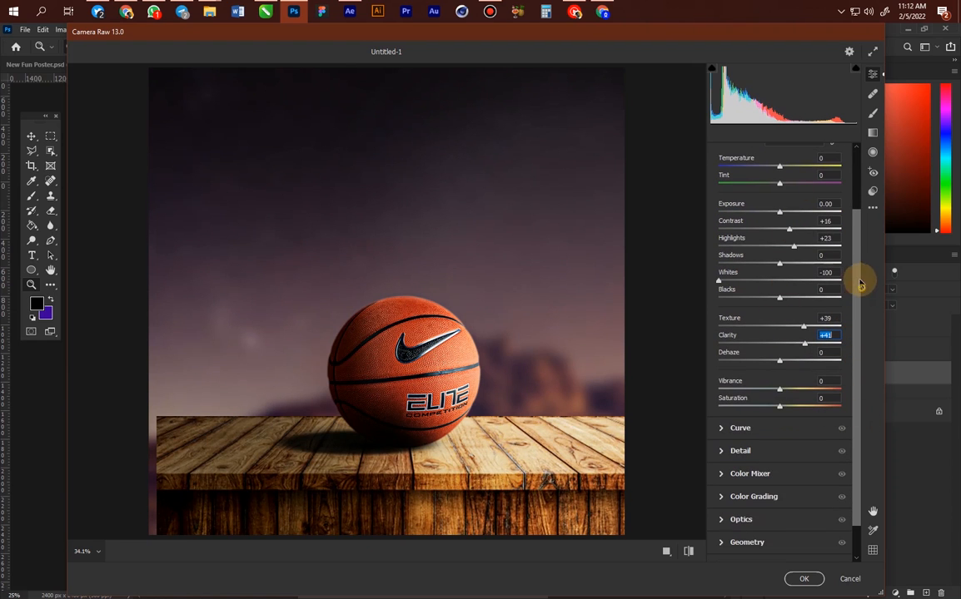
{"action": "left_click", "coordinate": [722, 498]}
{"action": "left_click_drag", "start_coordinate": [779, 369], "coordinate": [791, 366]}
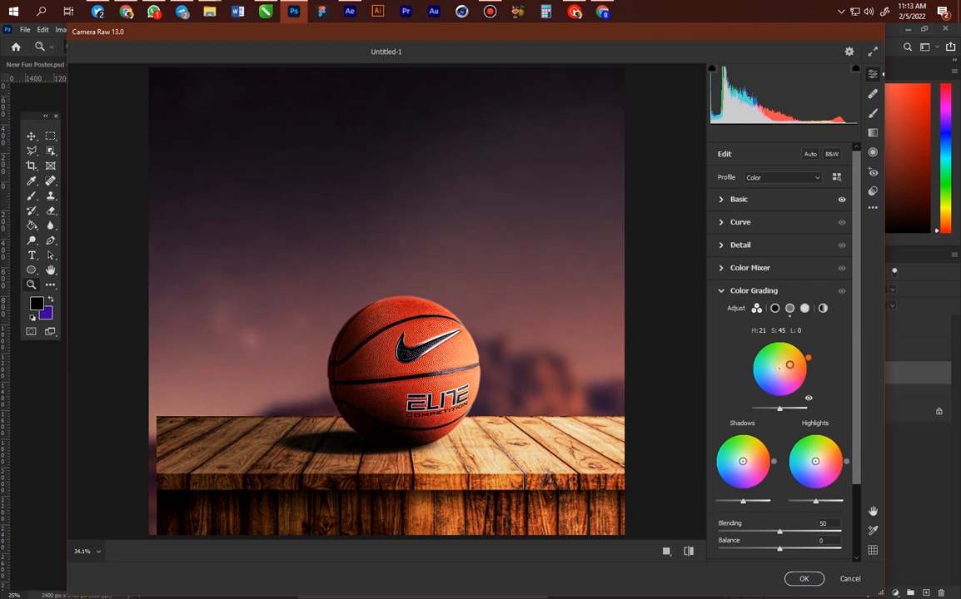
{"action": "left_click_drag", "start_coordinate": [790, 366], "coordinate": [790, 365]}
{"action": "left_click_drag", "start_coordinate": [742, 461], "coordinate": [736, 471]}
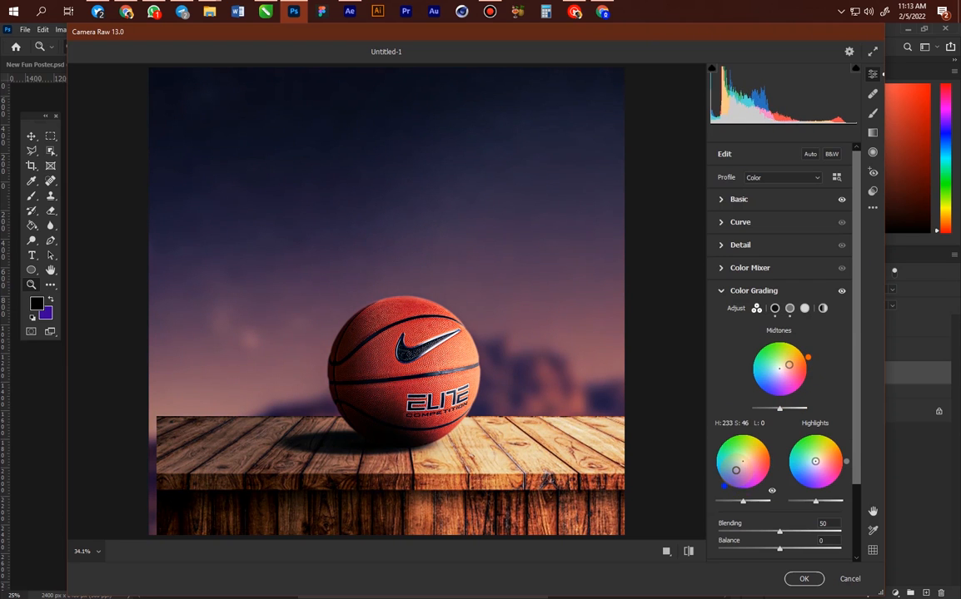
Color grade the highlights warm yellow at hue 47, saturation 48, and apply the Camera Raw filter
{"action": "left_click_drag", "start_coordinate": [855, 386], "coordinate": [855, 422]}
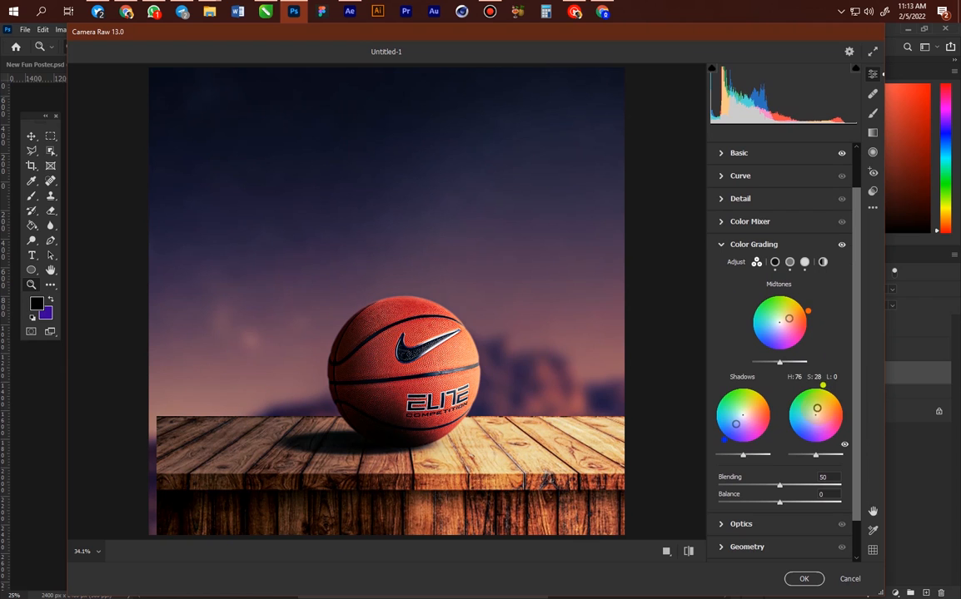
{"action": "left_click_drag", "start_coordinate": [818, 403], "coordinate": [823, 404]}
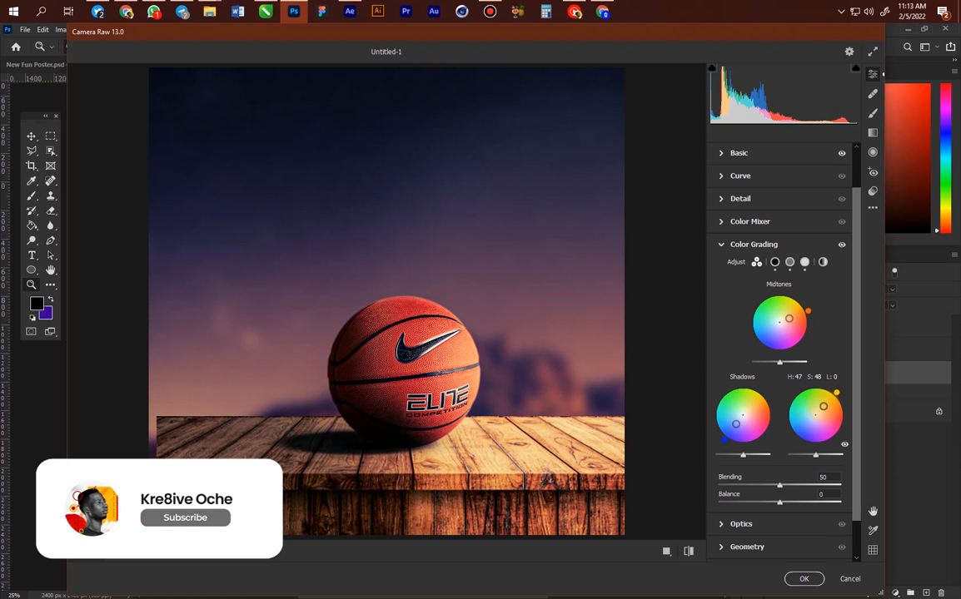
{"action": "left_click", "coordinate": [803, 579]}
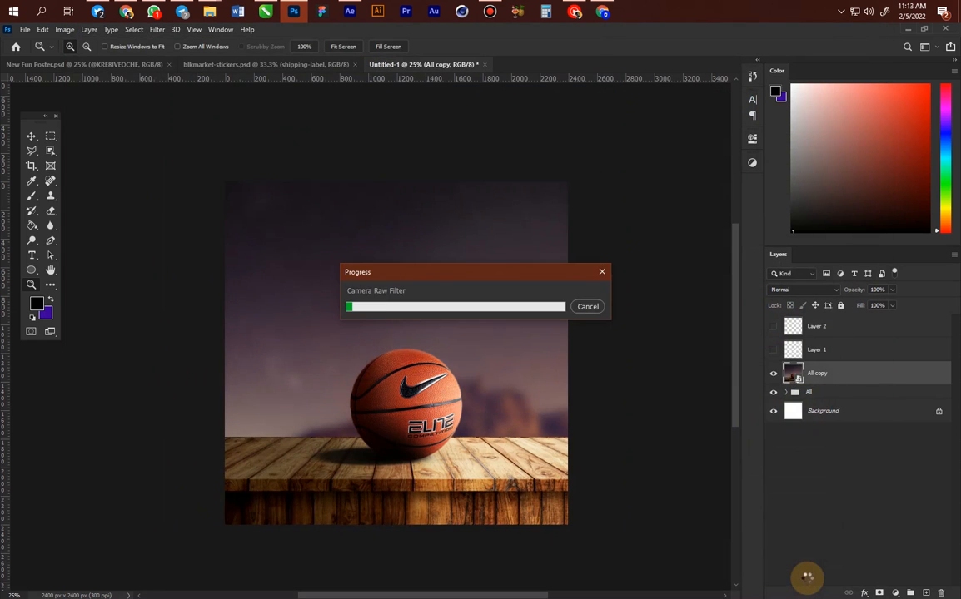
Compare the scene with and without the graded All copy layer, and check its lighting against the light-direction sketch on Layer 2
{"action": "left_click", "coordinate": [774, 373]}
{"action": "left_click", "coordinate": [773, 374]}
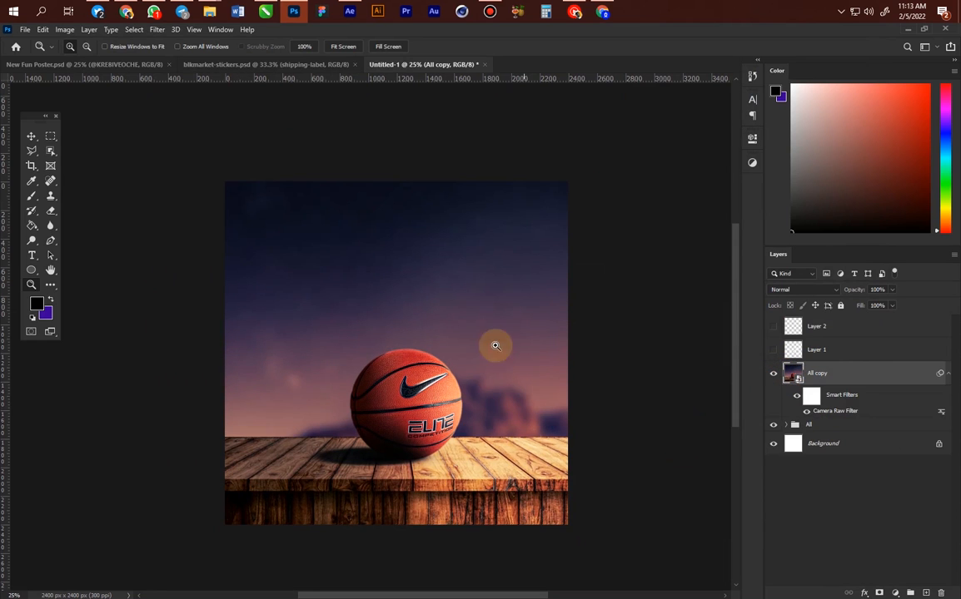
{"action": "left_click", "coordinate": [462, 337]}
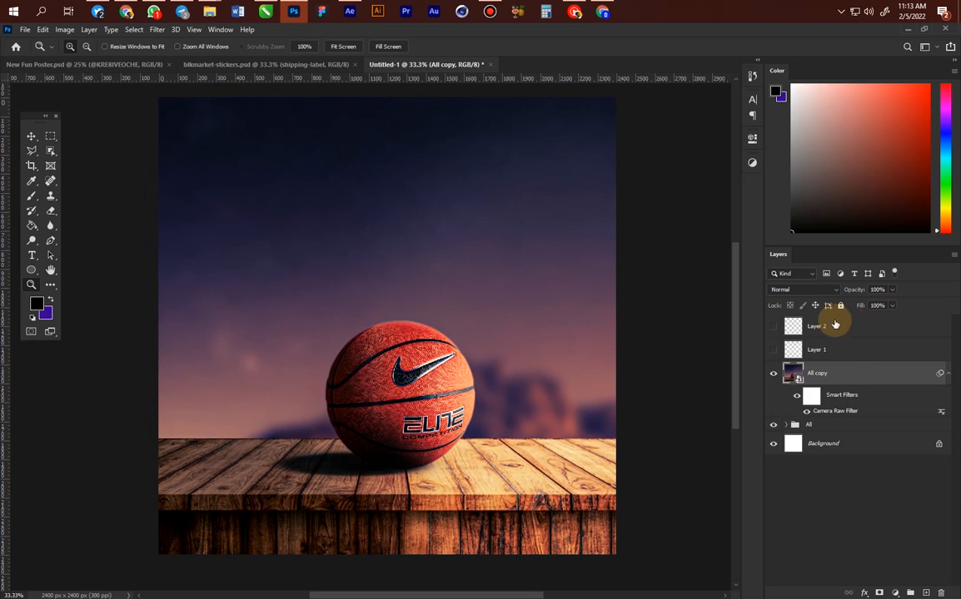
{"action": "left_click", "coordinate": [773, 326]}
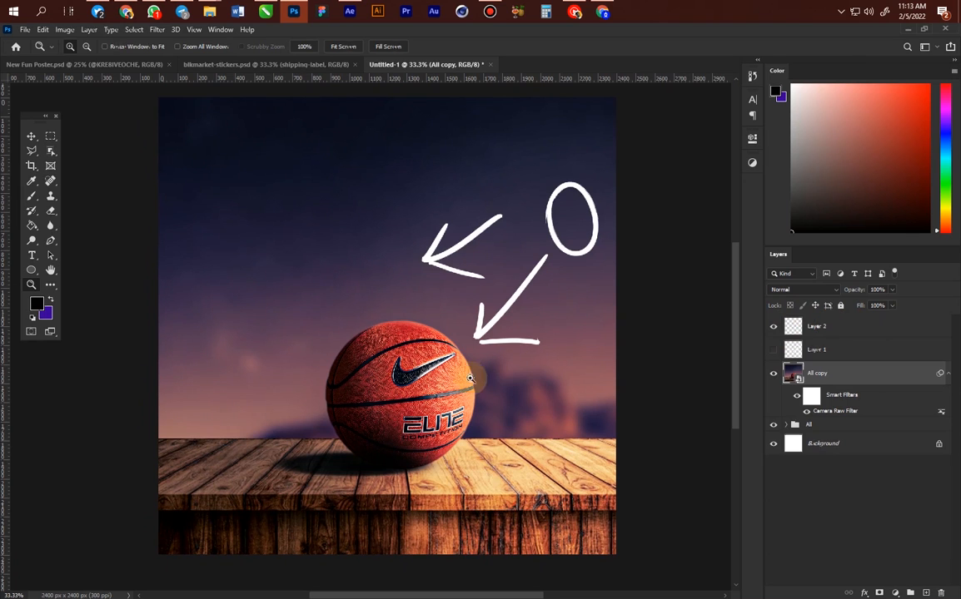
{"action": "left_click", "coordinate": [421, 363]}
{"action": "left_click_drag", "start_coordinate": [477, 348], "coordinate": [460, 302]}
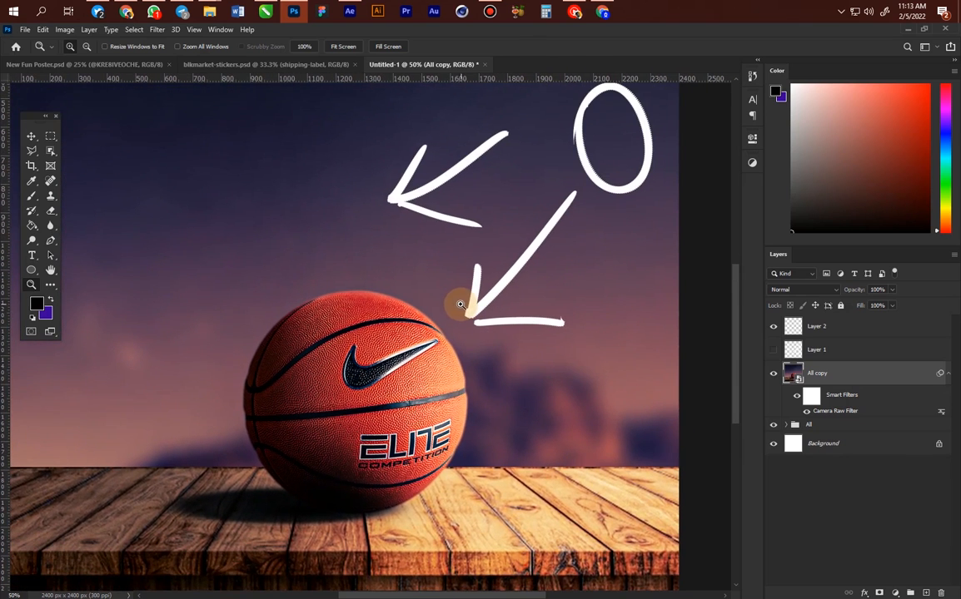
{"action": "left_click", "coordinate": [442, 314], "text": "alt"}
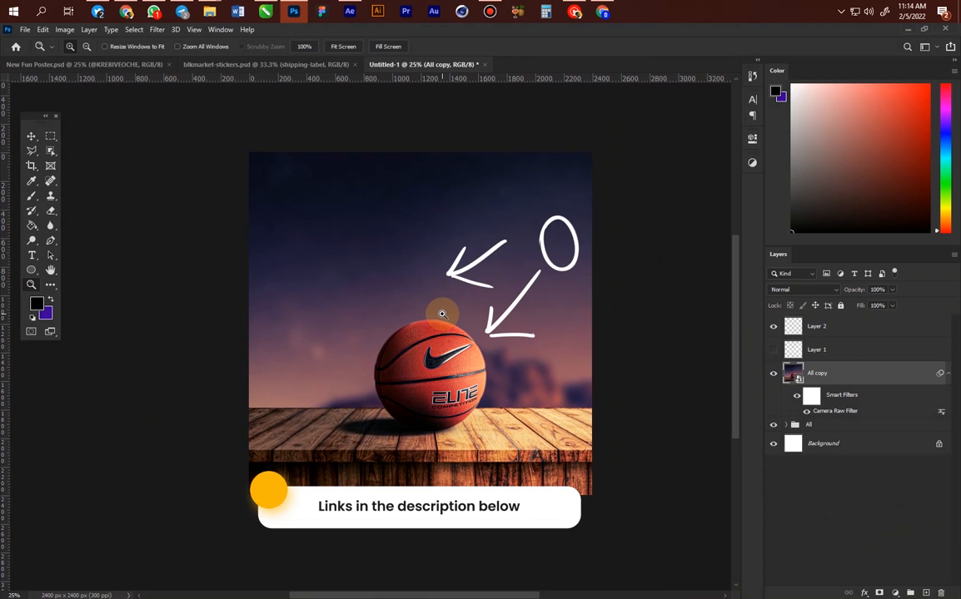
{"action": "left_click", "coordinate": [773, 326]}
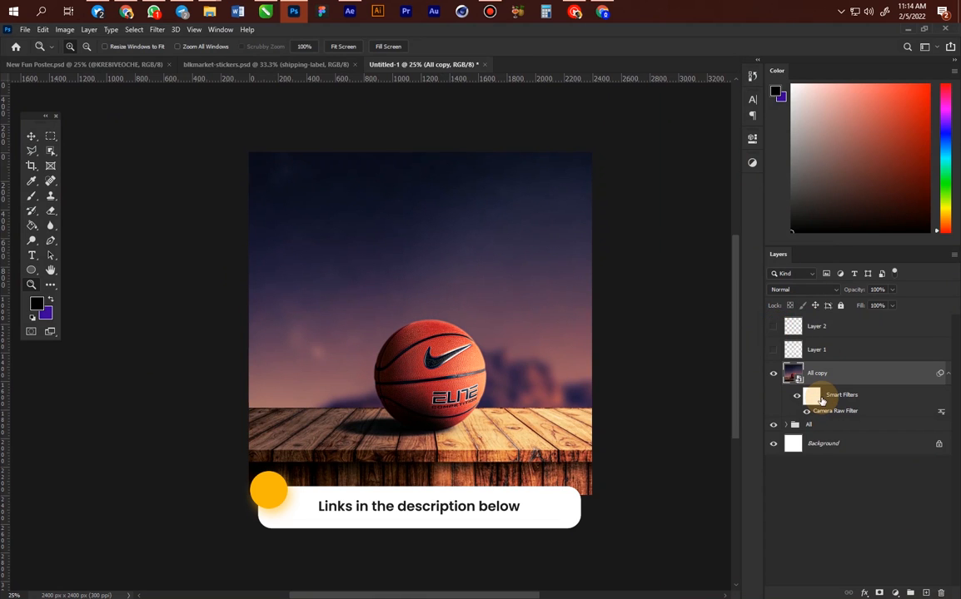